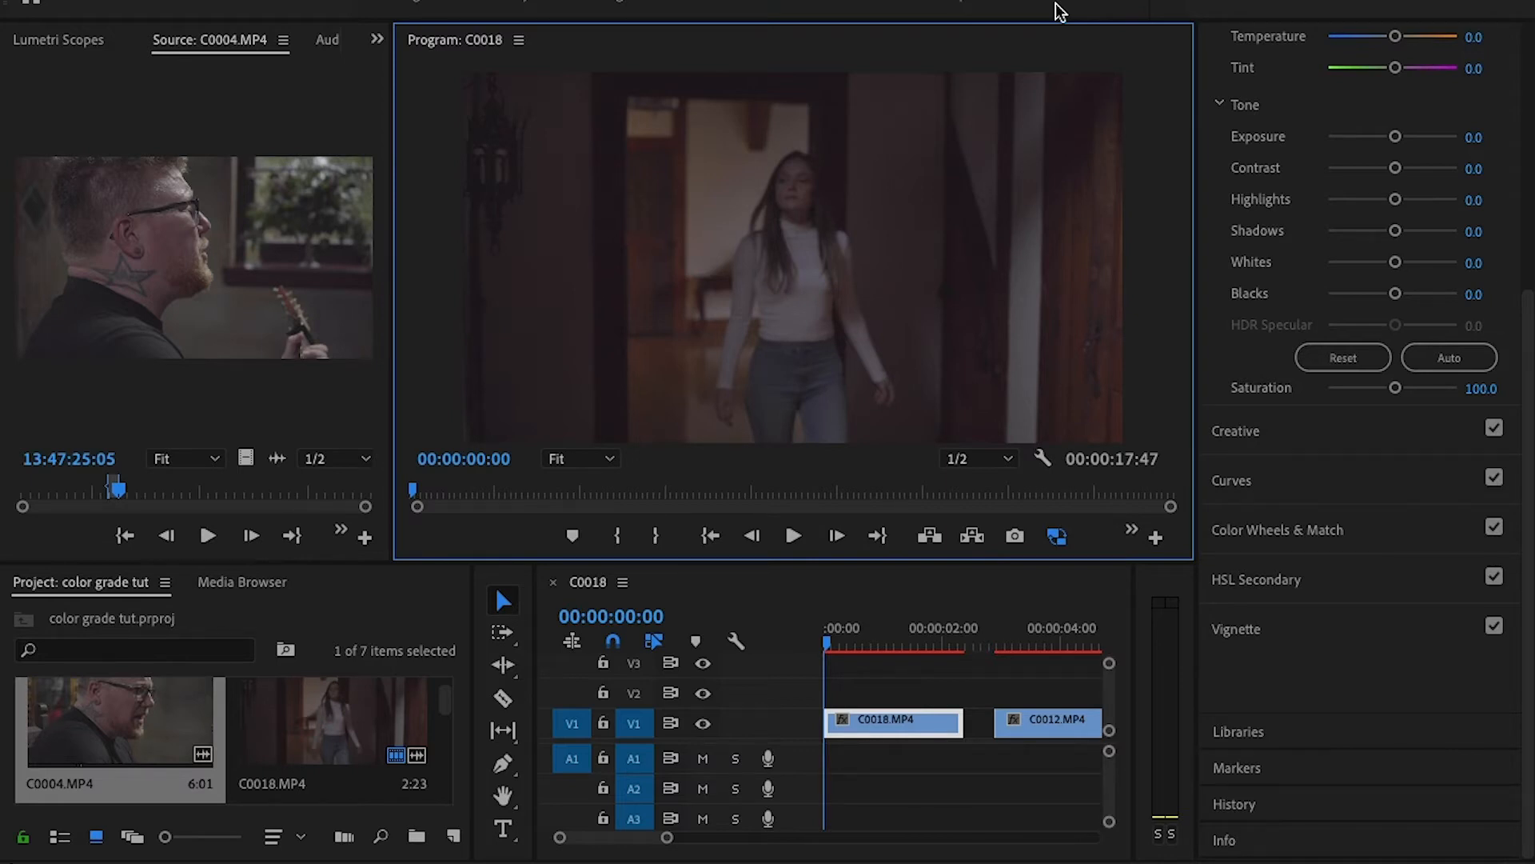
- Create a new 1920 x 1080 adjustment layer at 59.94 fps with square pixels in the project
left_click(897, 721)
left_click(454, 836)
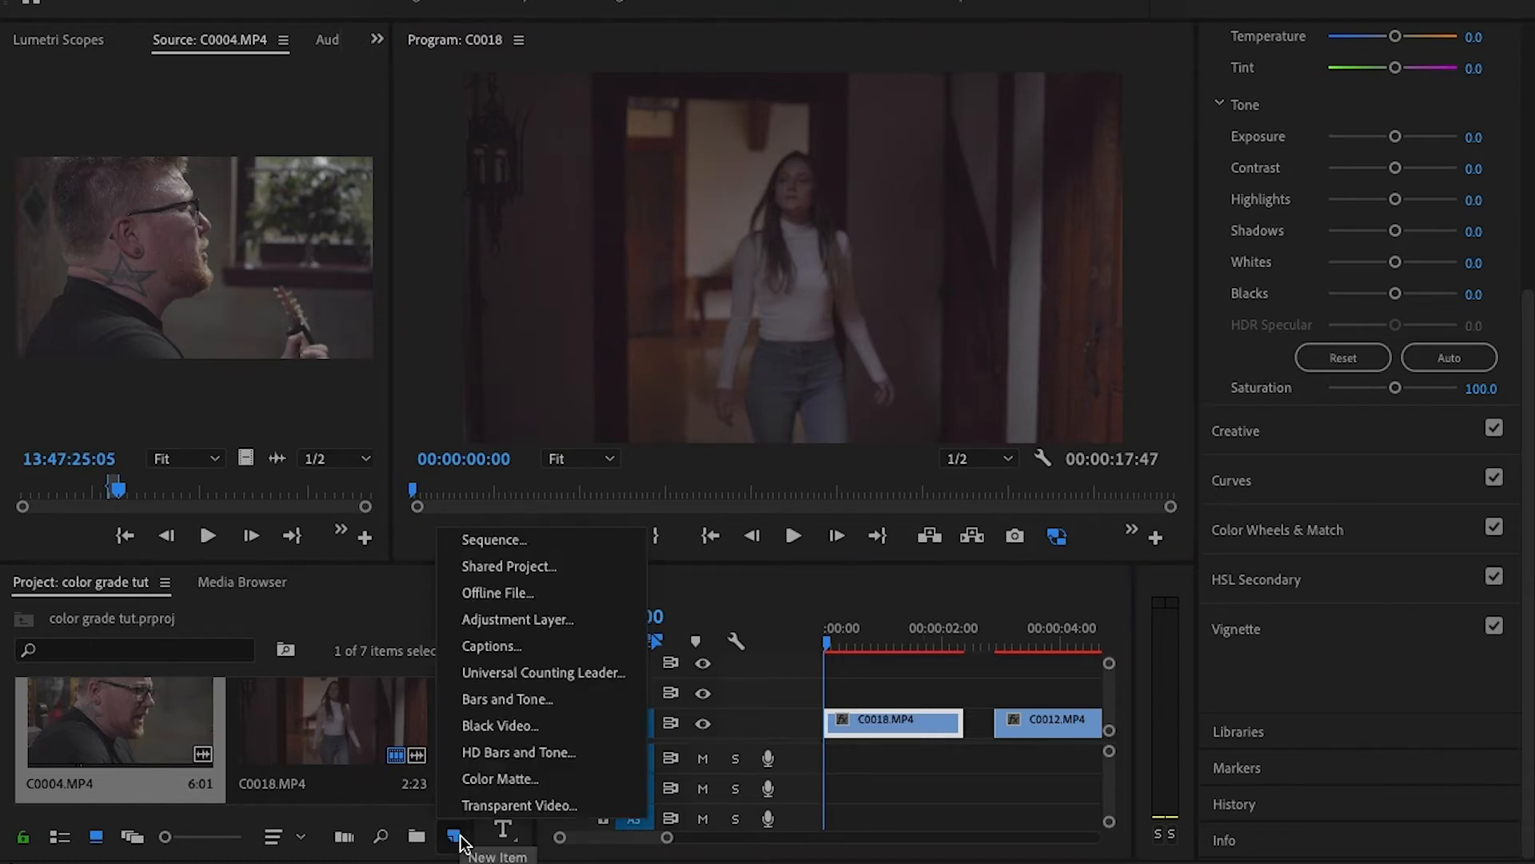
left_click(570, 620)
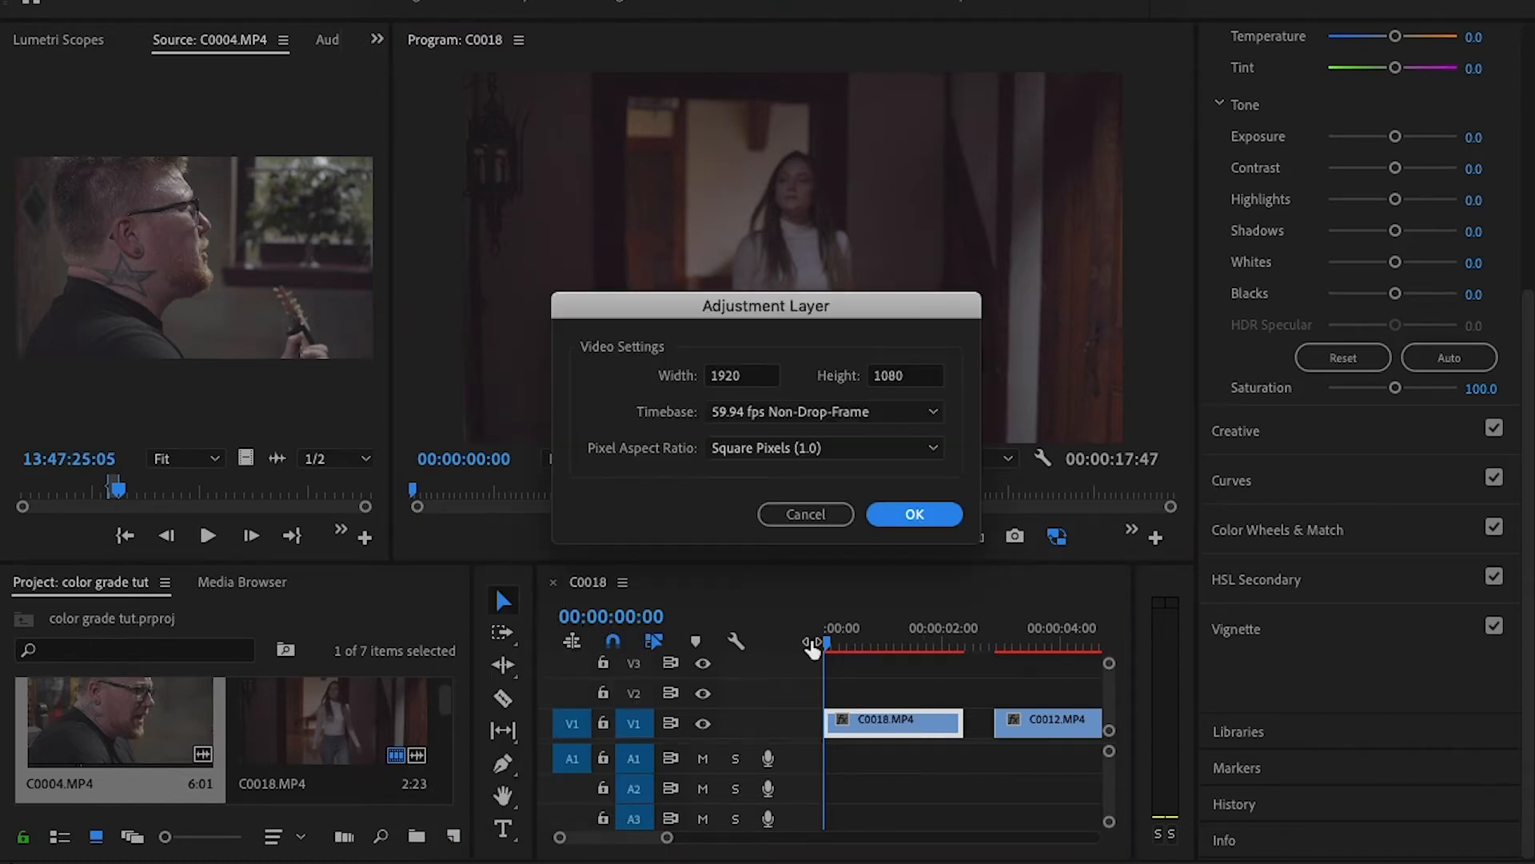
left_click(914, 514)
- Place the adjustment layer on track V2 above the first clip, C0018.MP4, and trim it to the clip's length
left_click_drag(398, 754, 769, 695)
left_click_drag(672, 840, 702, 838)
left_click_drag(951, 692, 884, 686)
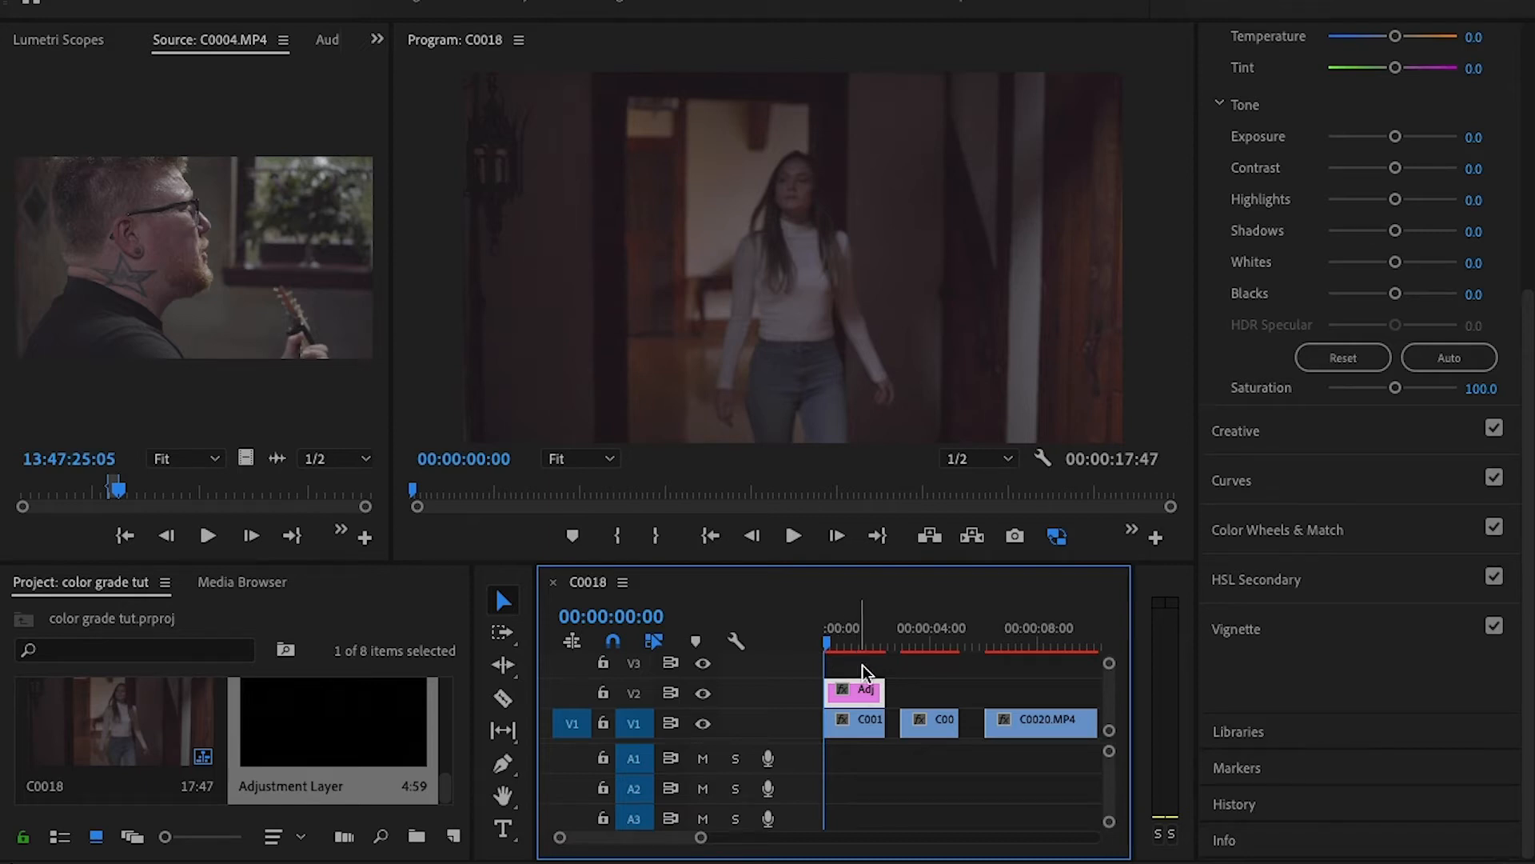
- Set the adjustment layer's contrast to 40.7, using the Lumetri Scopes and a brighter frame at 00:00:01:35 as reference
left_click_drag(1531, 373, 1531, 191)
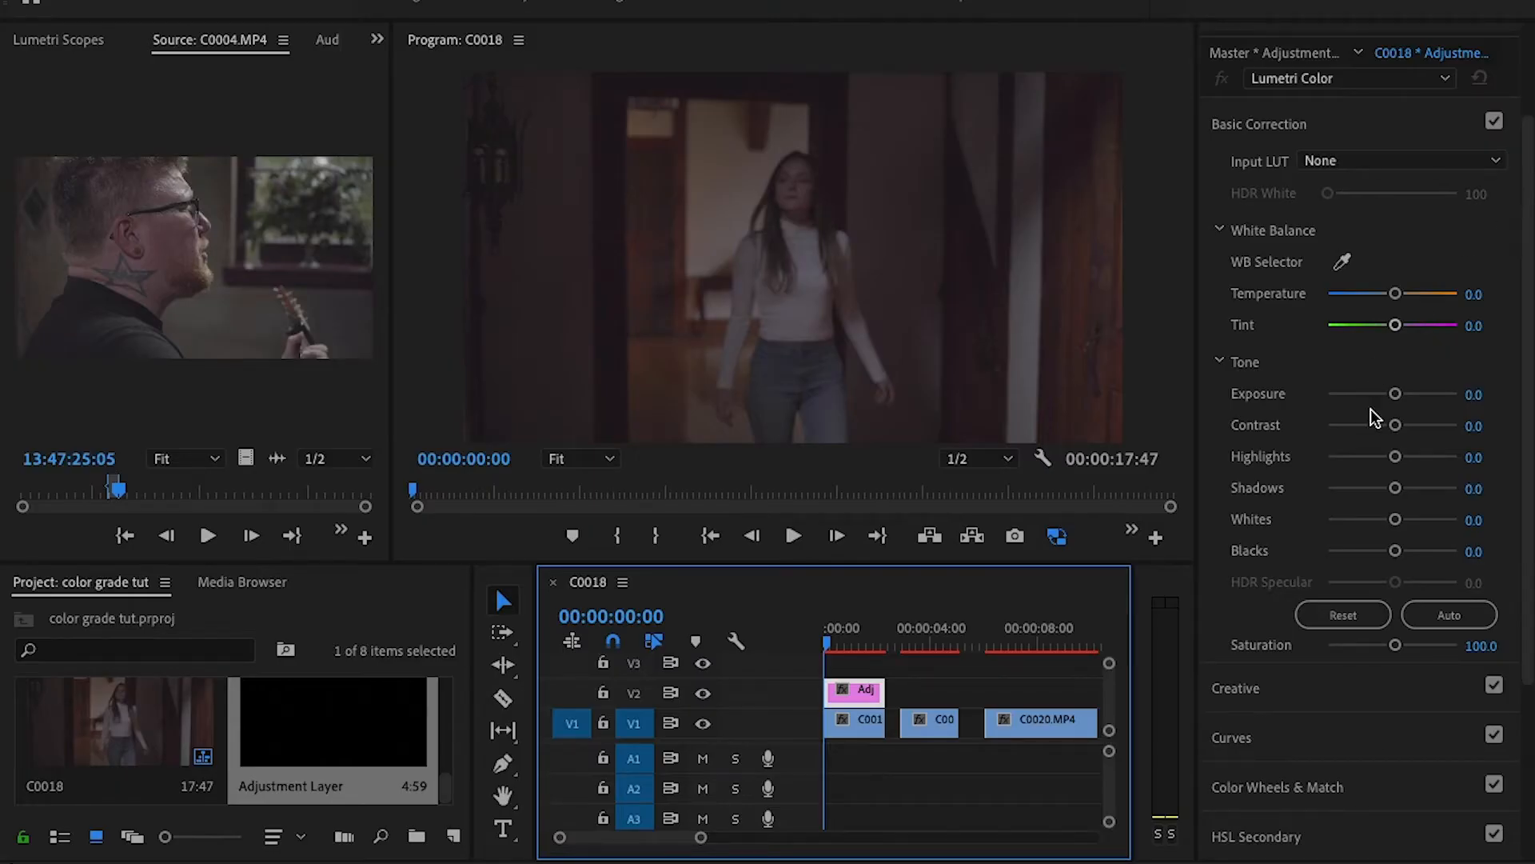
left_click_drag(1398, 428, 1422, 434)
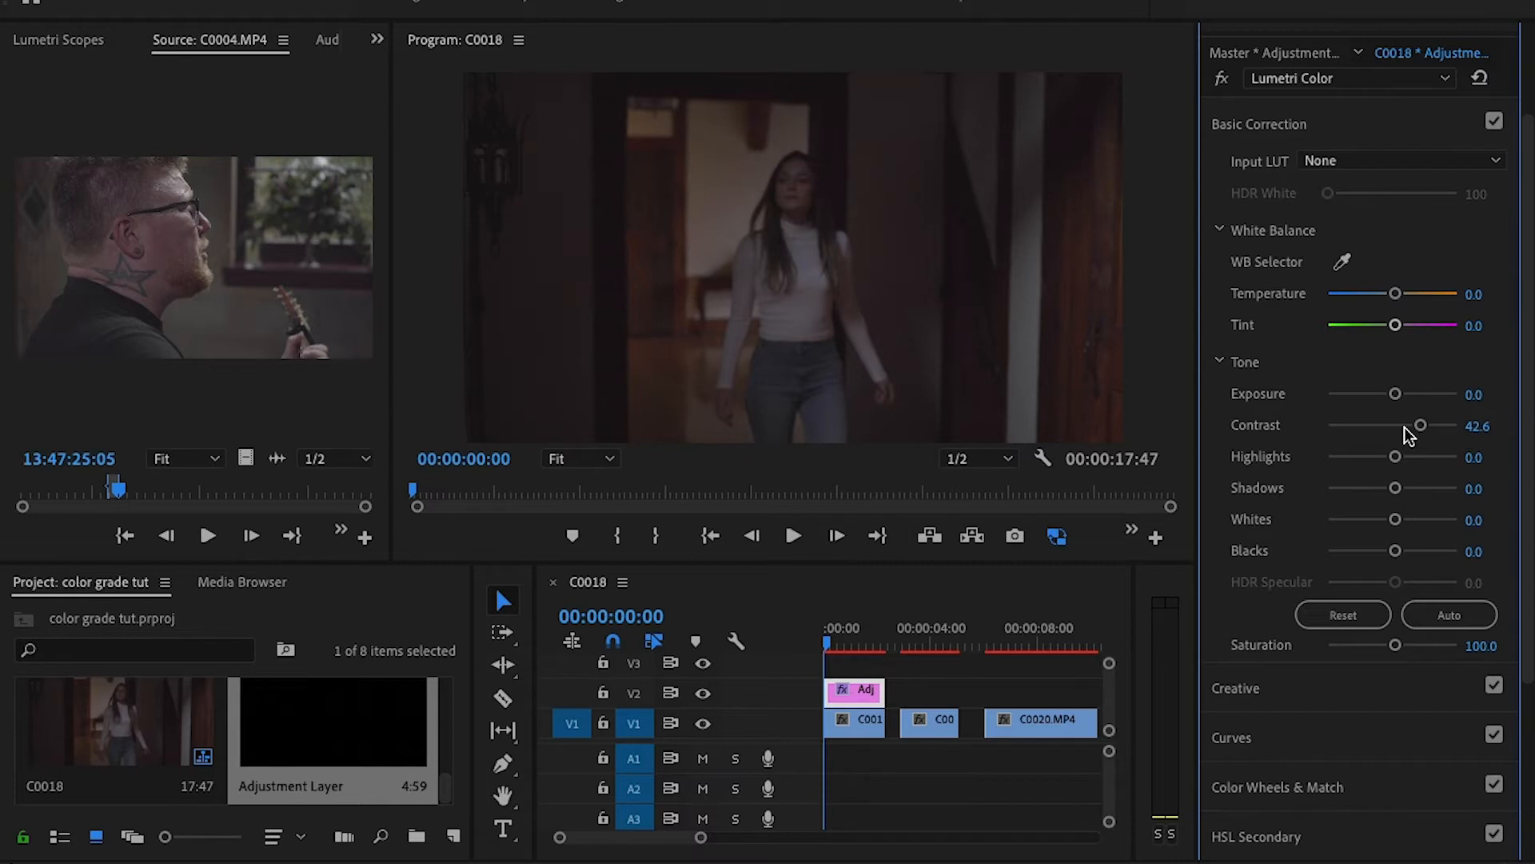
left_click(78, 46)
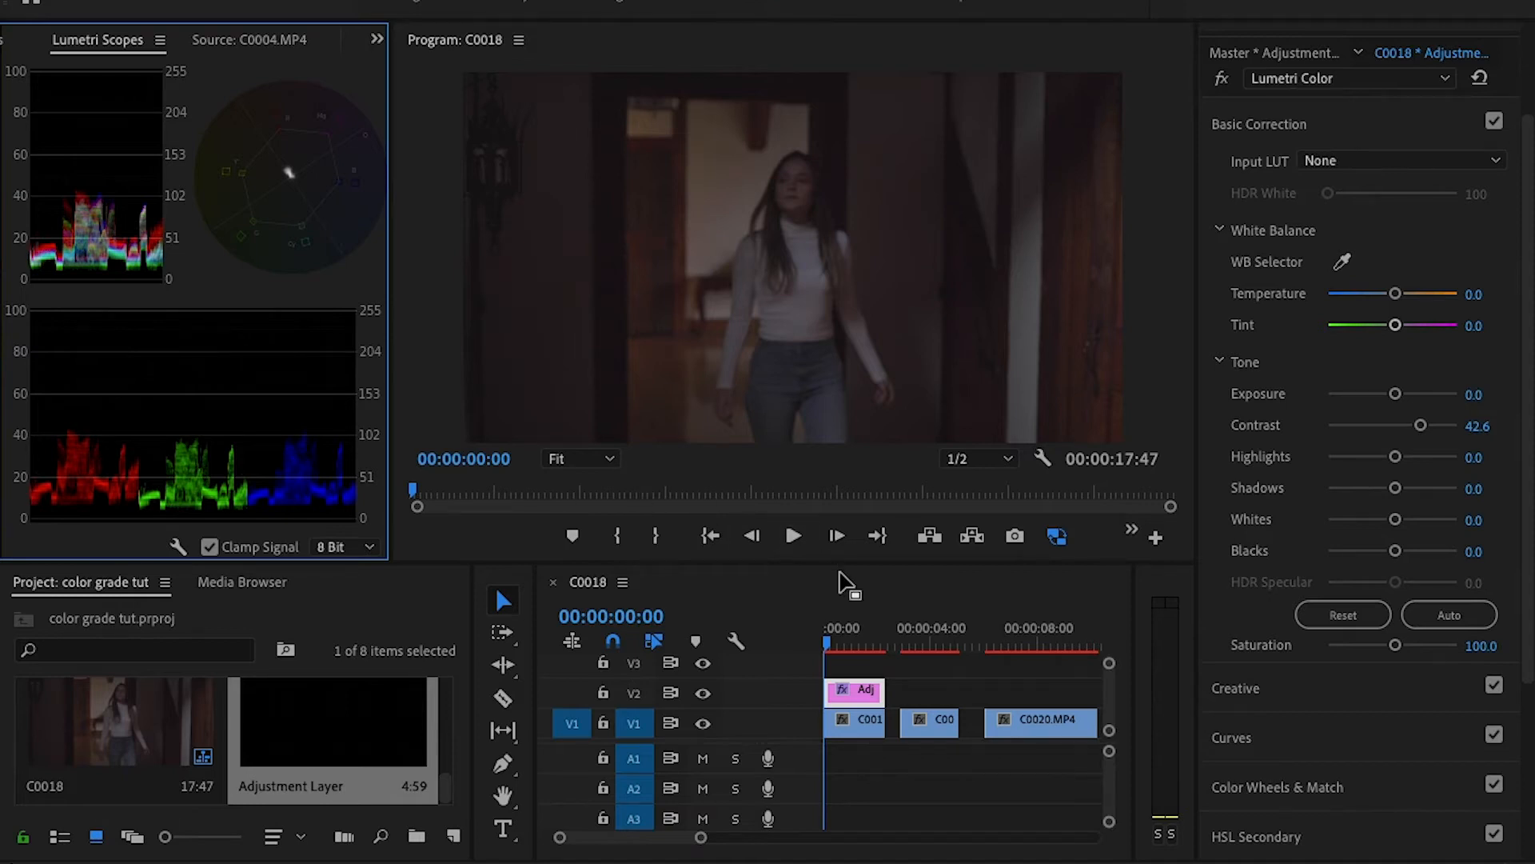
left_click_drag(828, 645, 860, 644)
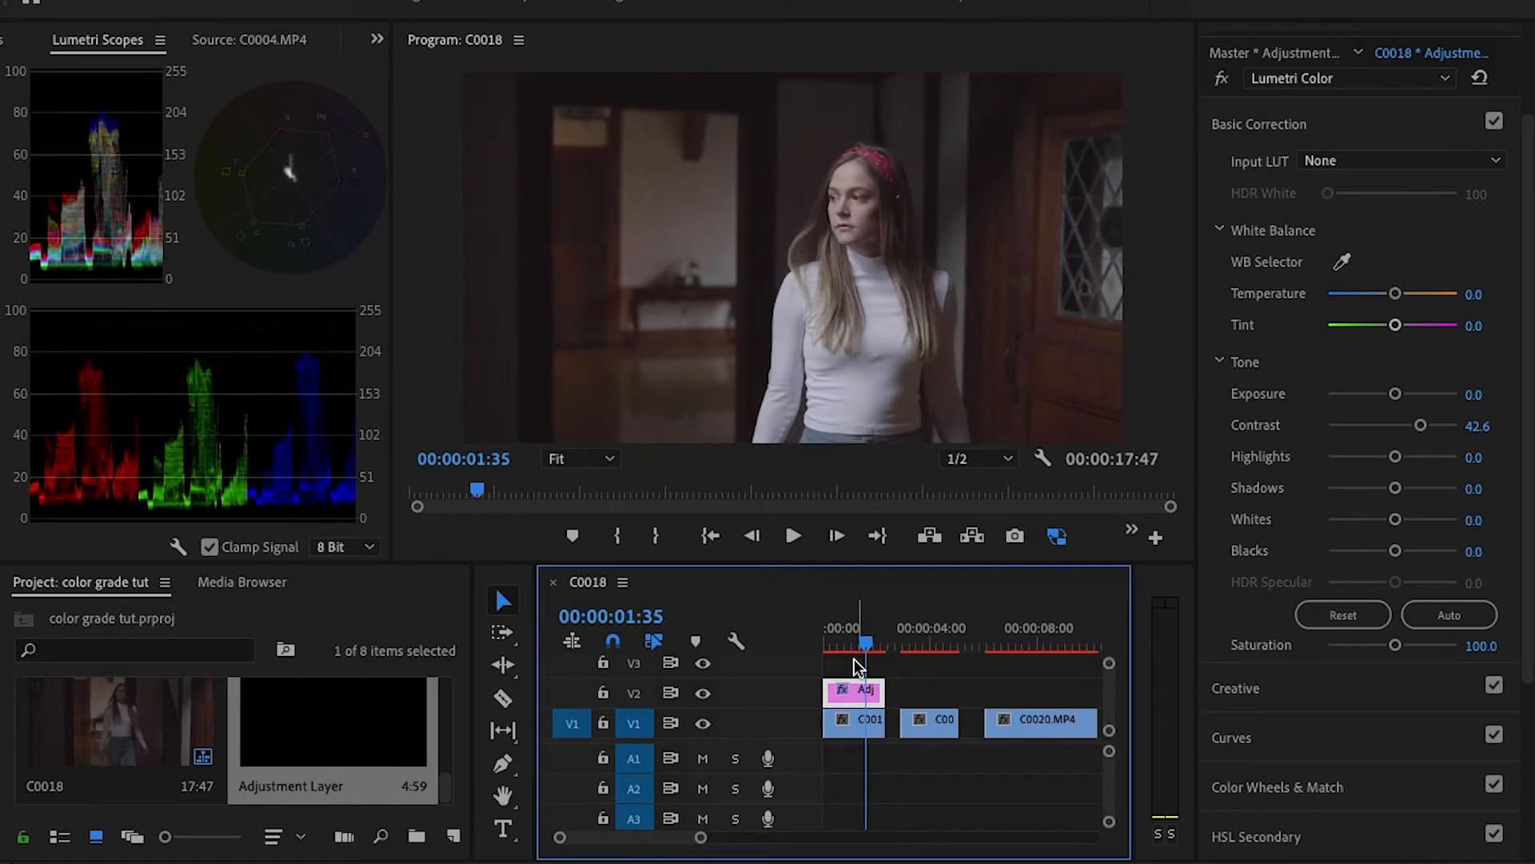
mouse_move(1419, 431)
left_mouse_down()
mouse_move(1393, 432)
mouse_move(1421, 437)
left_mouse_up()
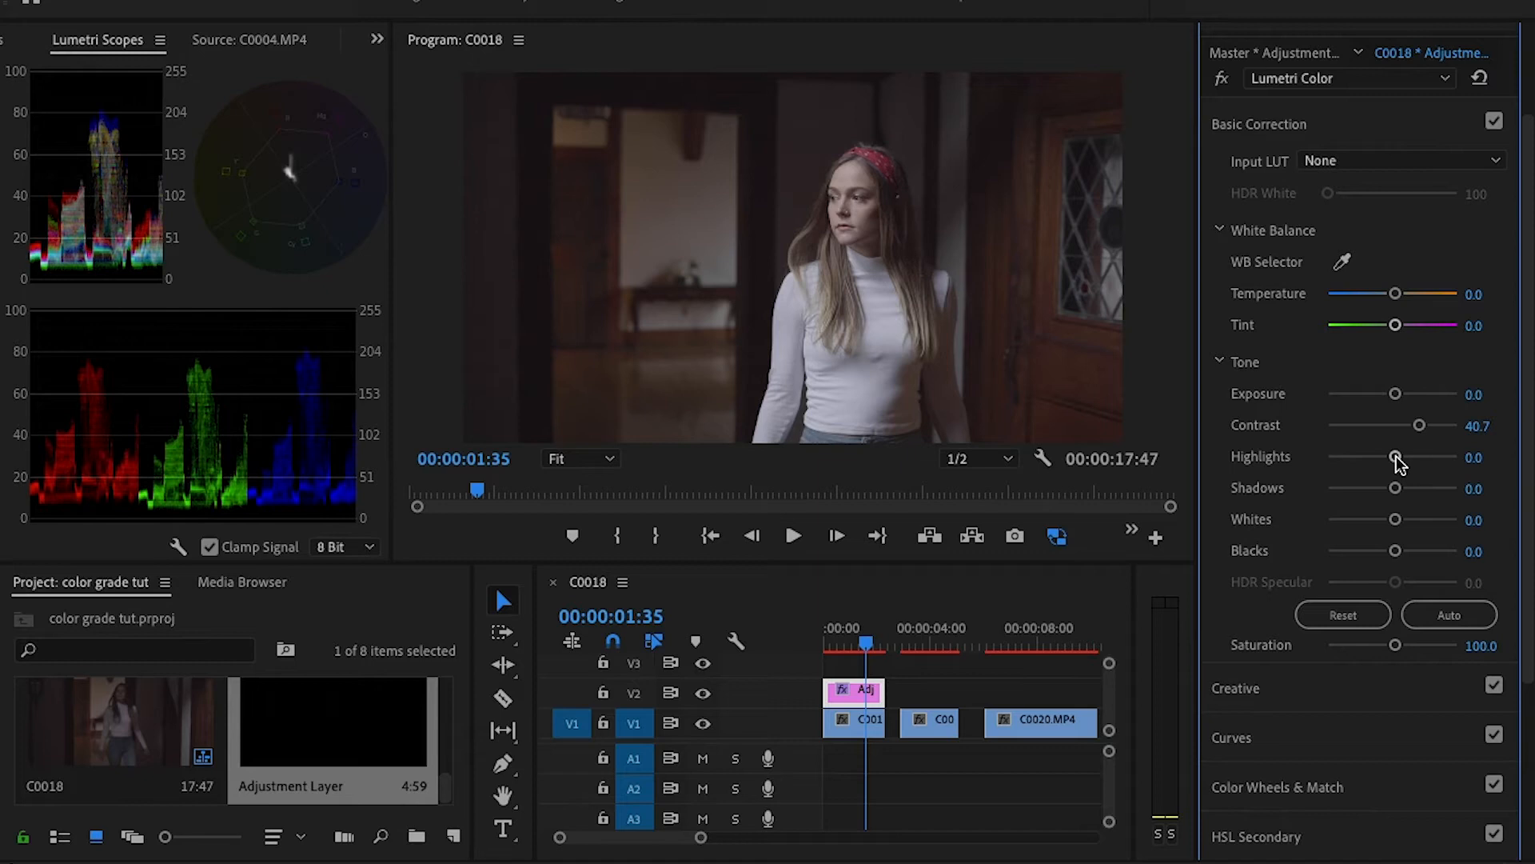
- Raise the first adjustment layer's highlights to 40.7 and lower its shadows to -14.8
left_click_drag(1395, 456, 1427, 456)
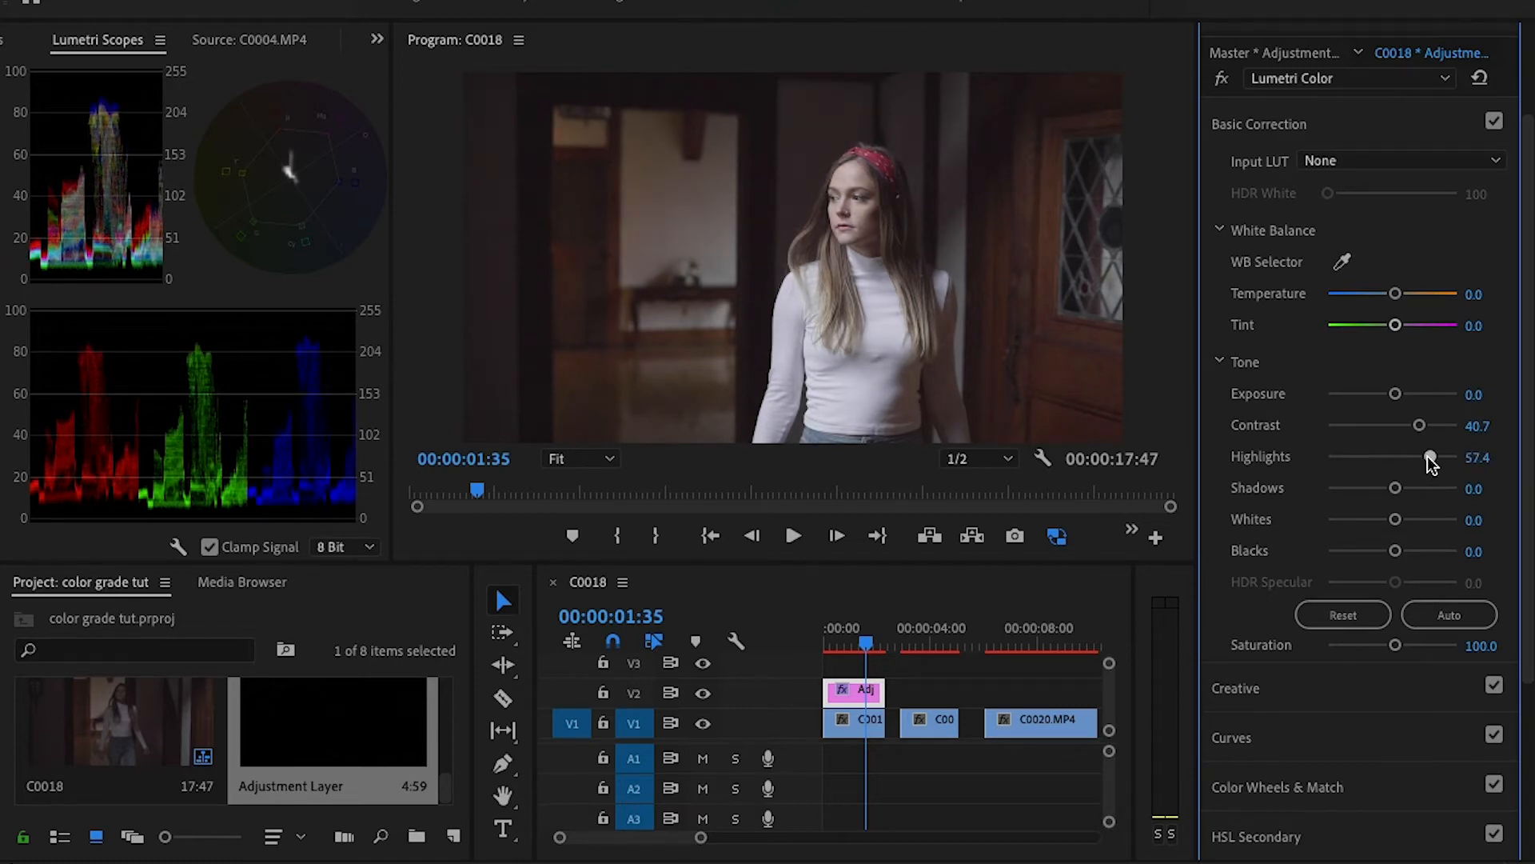
left_click_drag(1428, 457, 1425, 457)
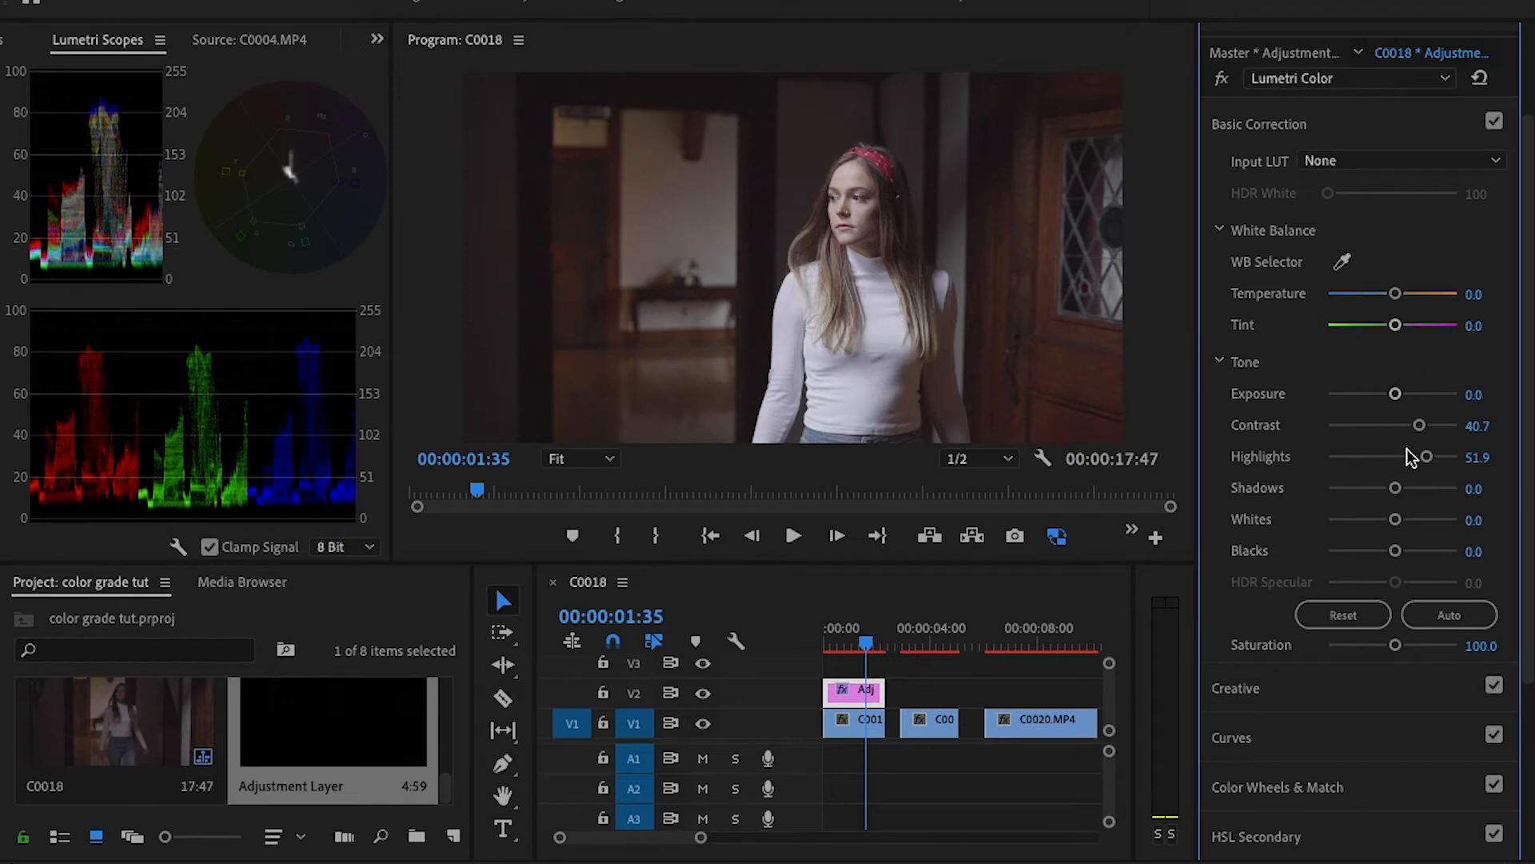
left_click_drag(1427, 456, 1474, 490)
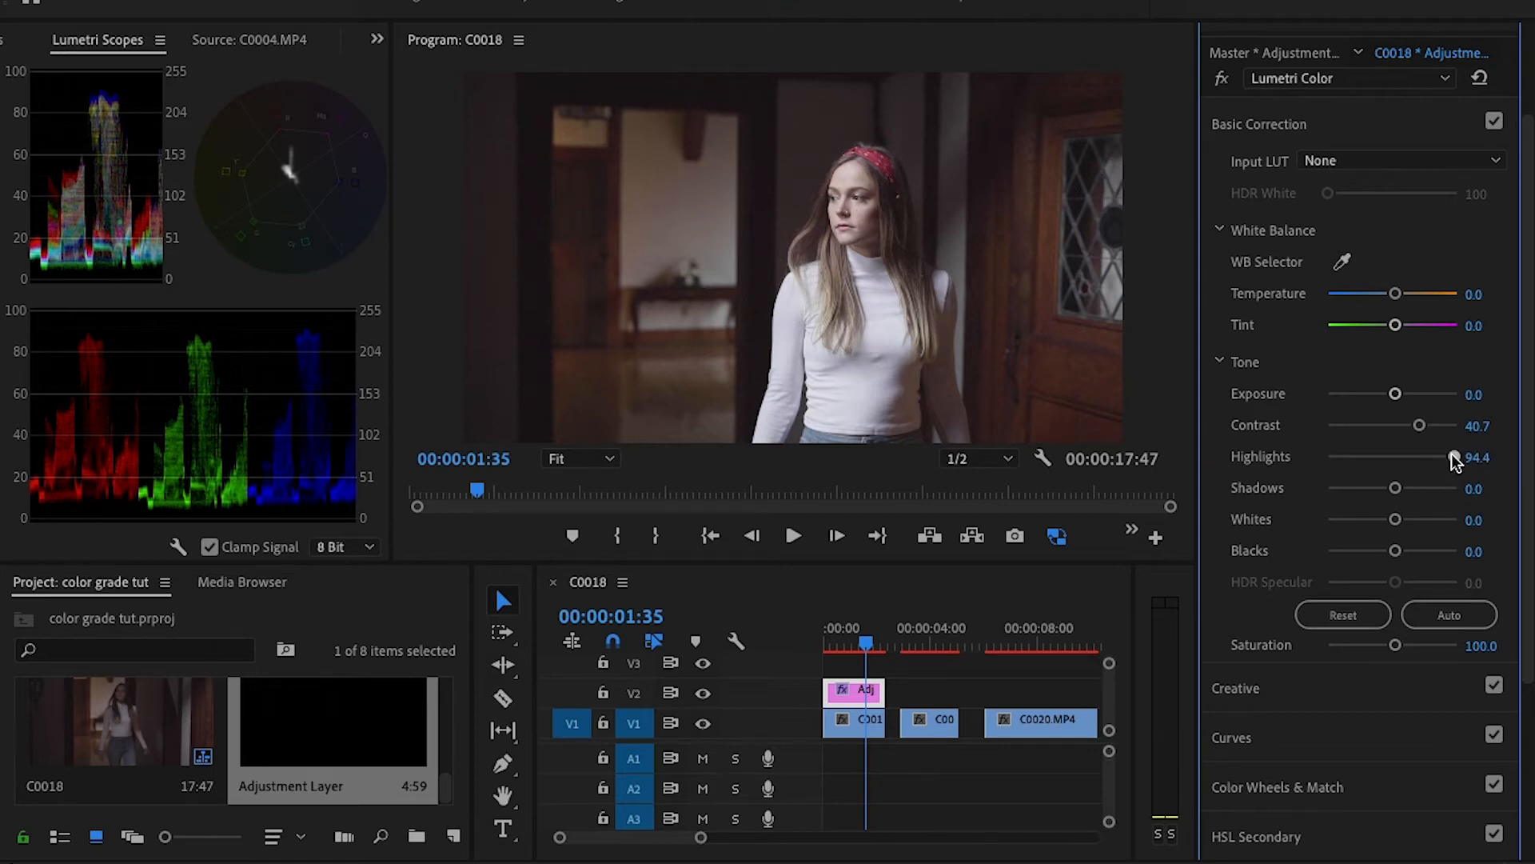
left_click_drag(1451, 453, 1383, 489)
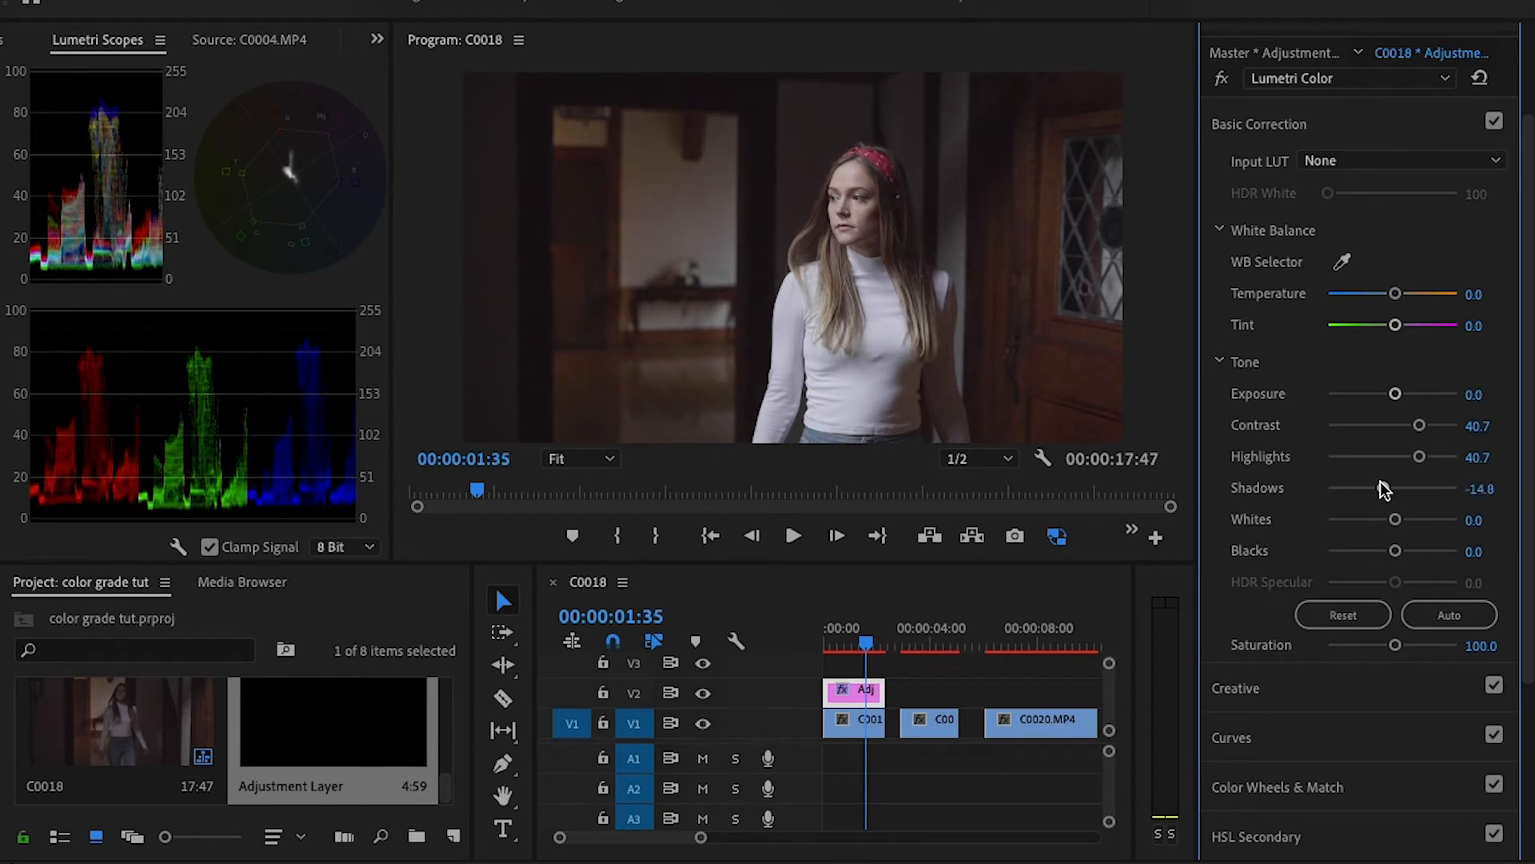
- Lower the first adjustment layer's shadows to -31.5 and its blacks to -7.4
left_click_drag(1380, 480, 1376, 478)
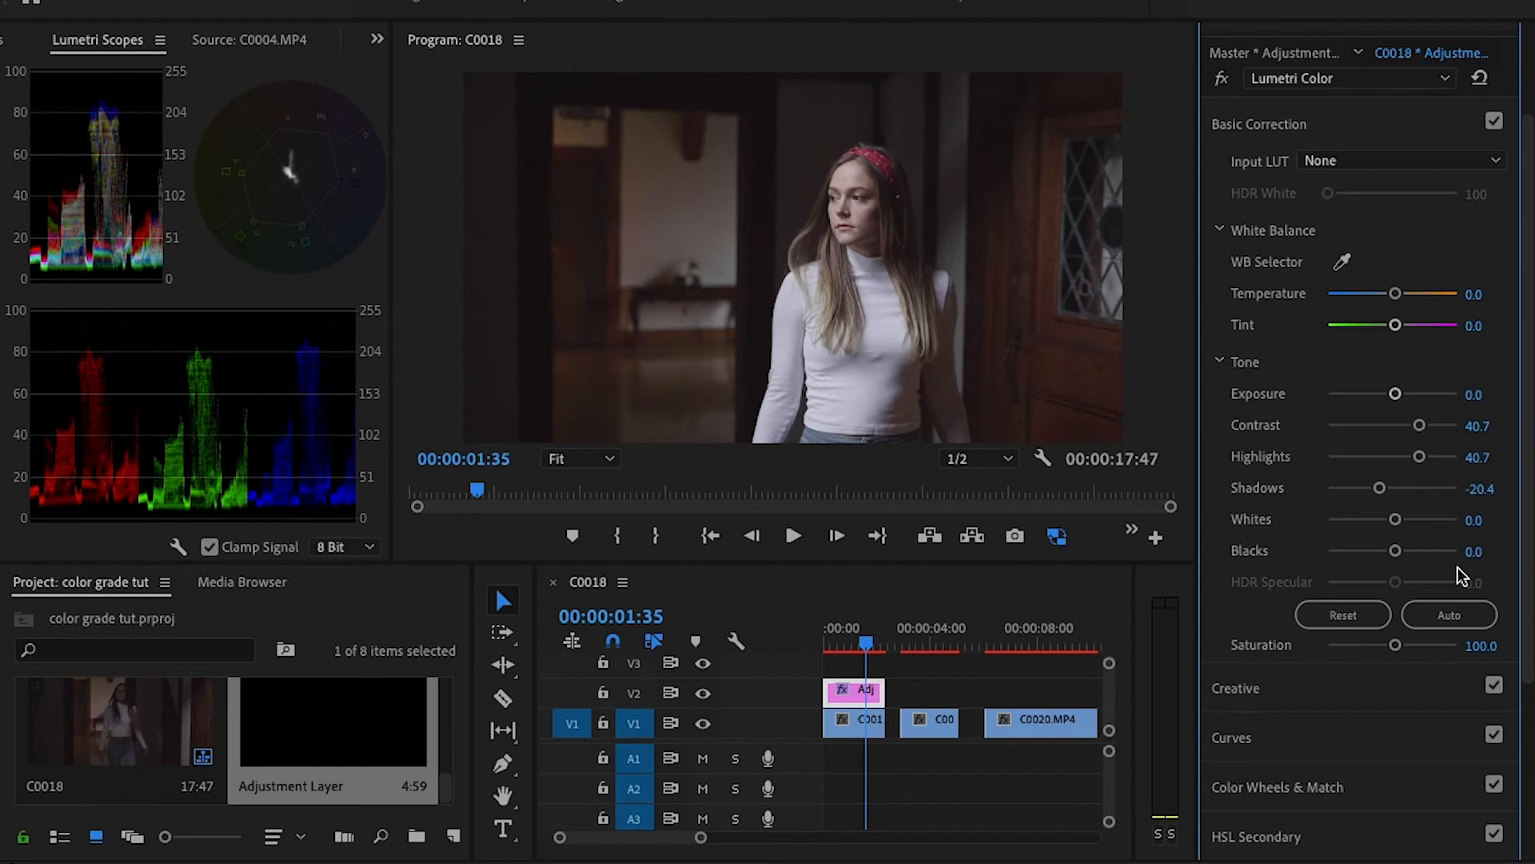
left_click_drag(1378, 488, 1368, 490)
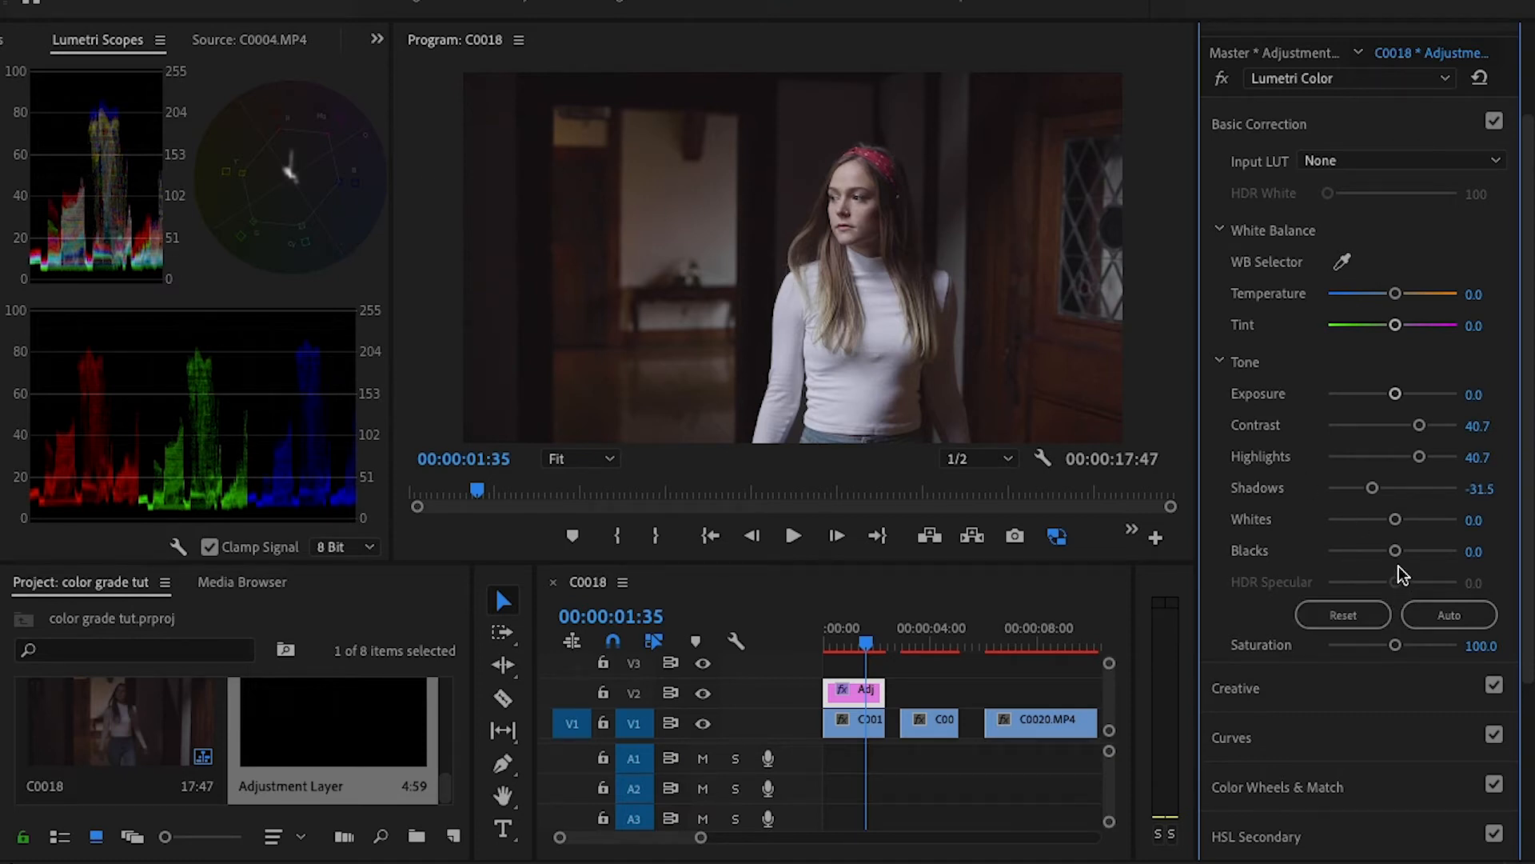
left_click_drag(1395, 550, 1389, 556)
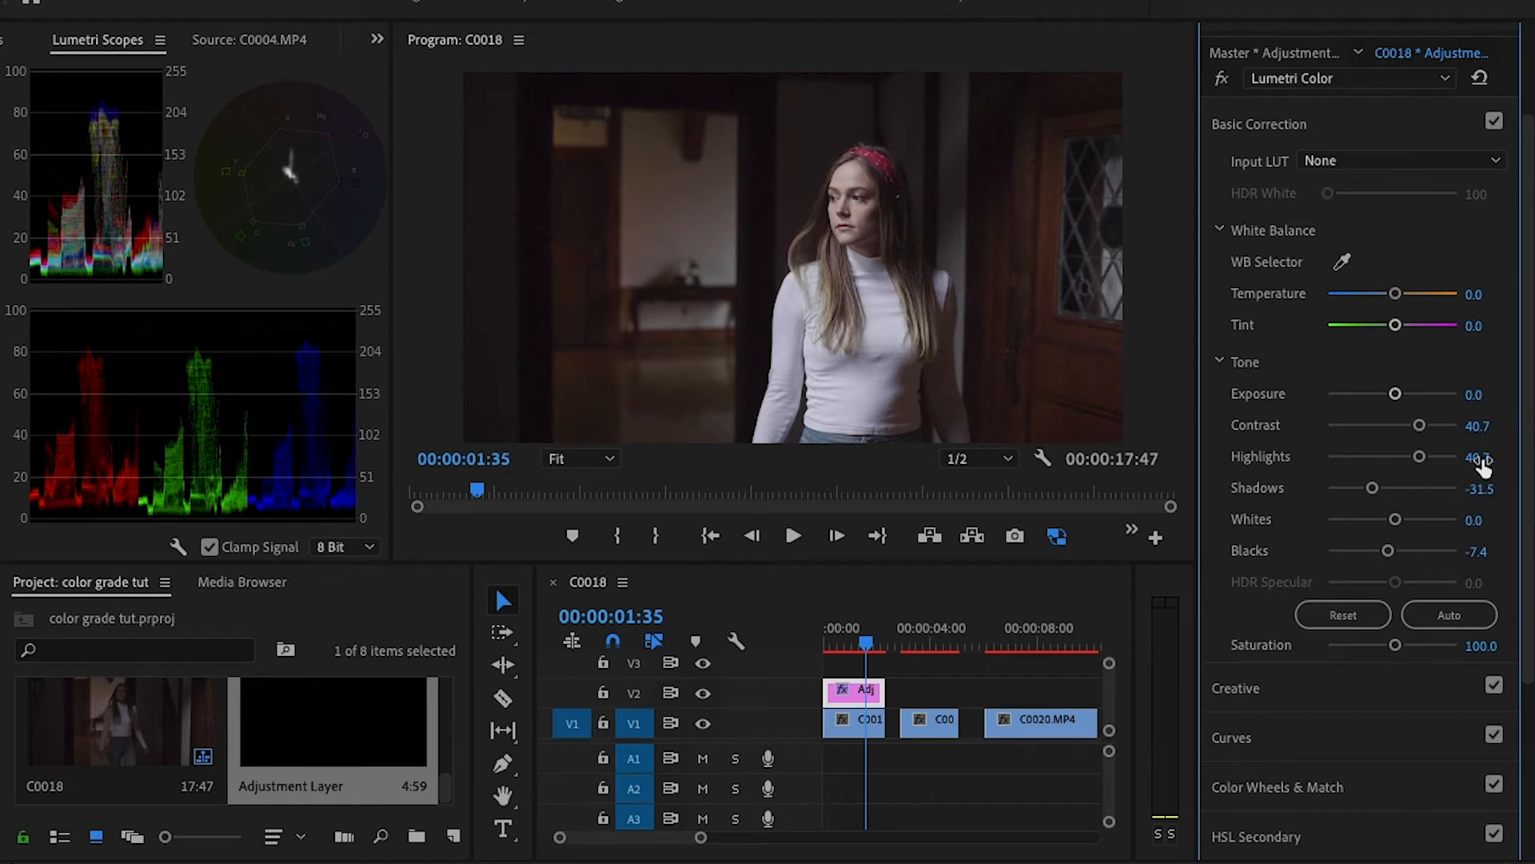
- Correct the first adjustment layer's white balance with a temperature of 11.1 and a tint of 3.0
scroll(1527, 293, "up", 3)
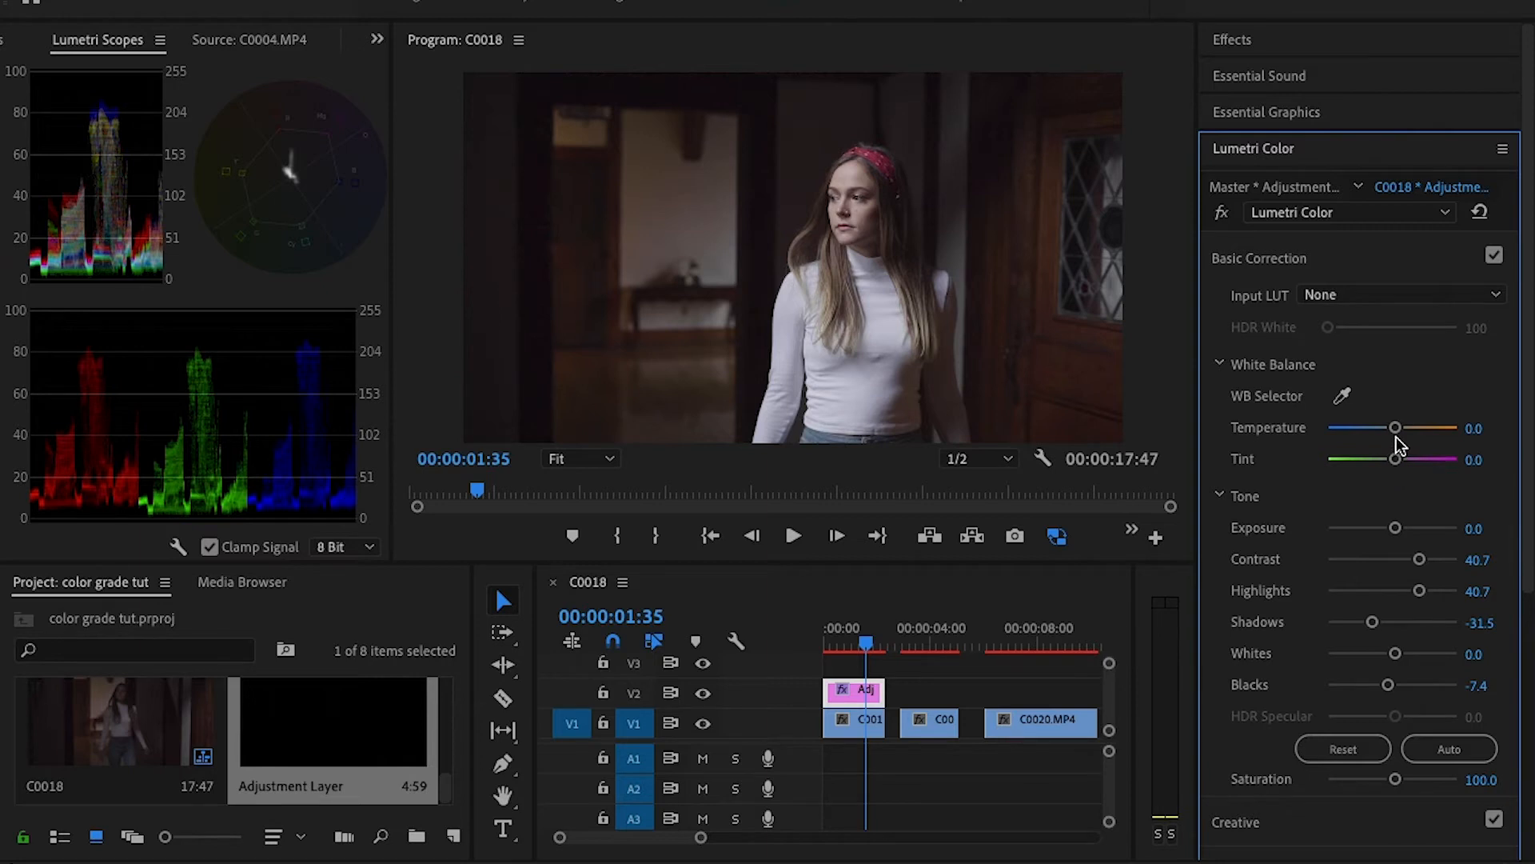
left_click_drag(1396, 428, 1397, 430)
mouse_move(1398, 429)
left_mouse_down()
mouse_move(1381, 430)
mouse_move(1401, 432)
left_mouse_up()
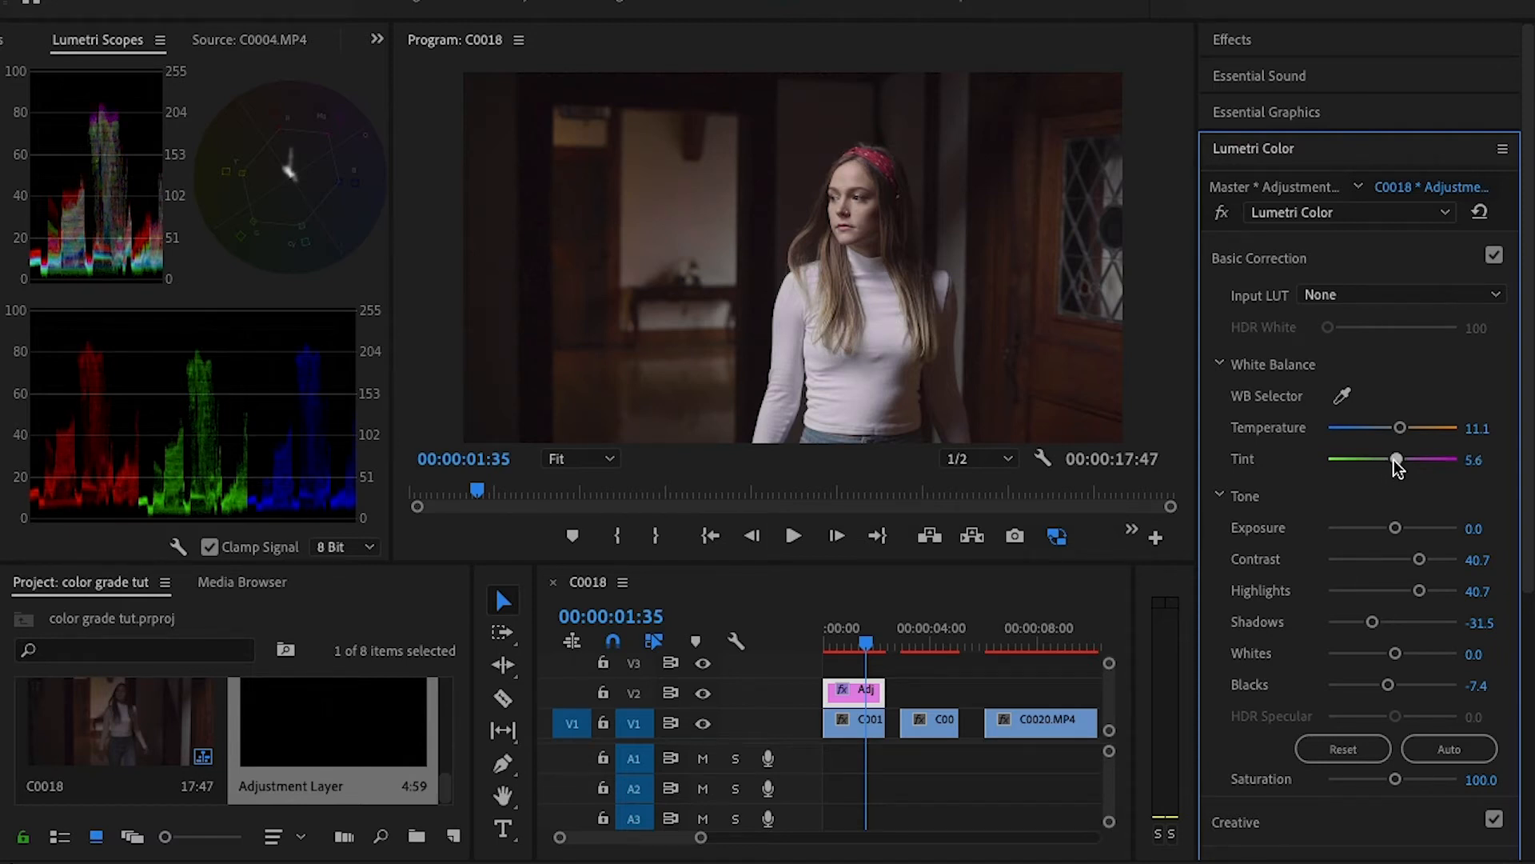
left_click_drag(1396, 464, 1393, 466)
left_click(1478, 458)
key("Return")
- Play back the graded first clip from its start and compare its last frame with and without the V2 adjustment layer
left_click_drag(864, 638, 817, 645)
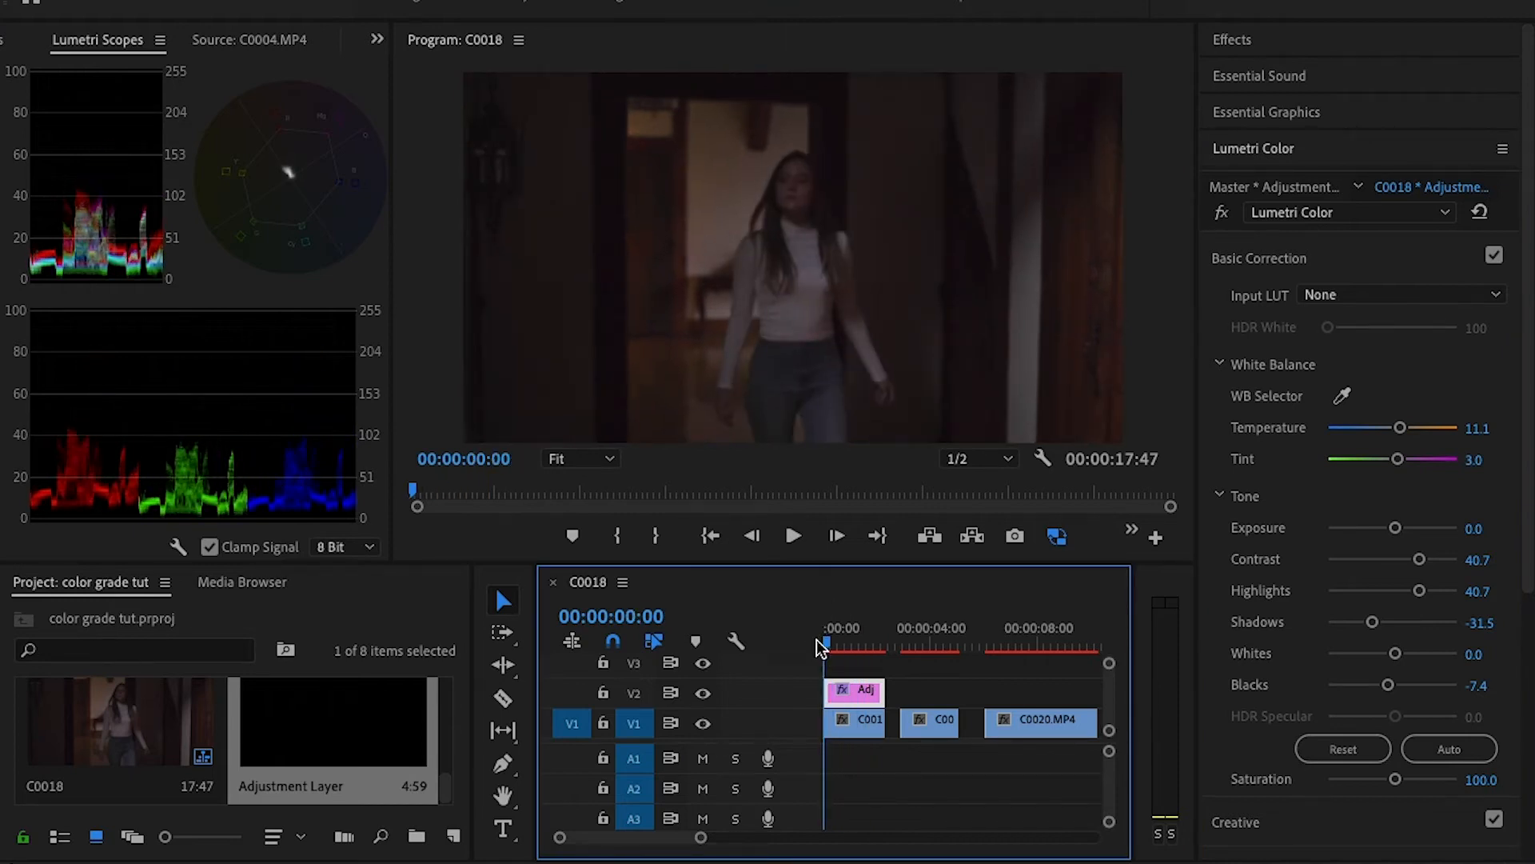
key("space")
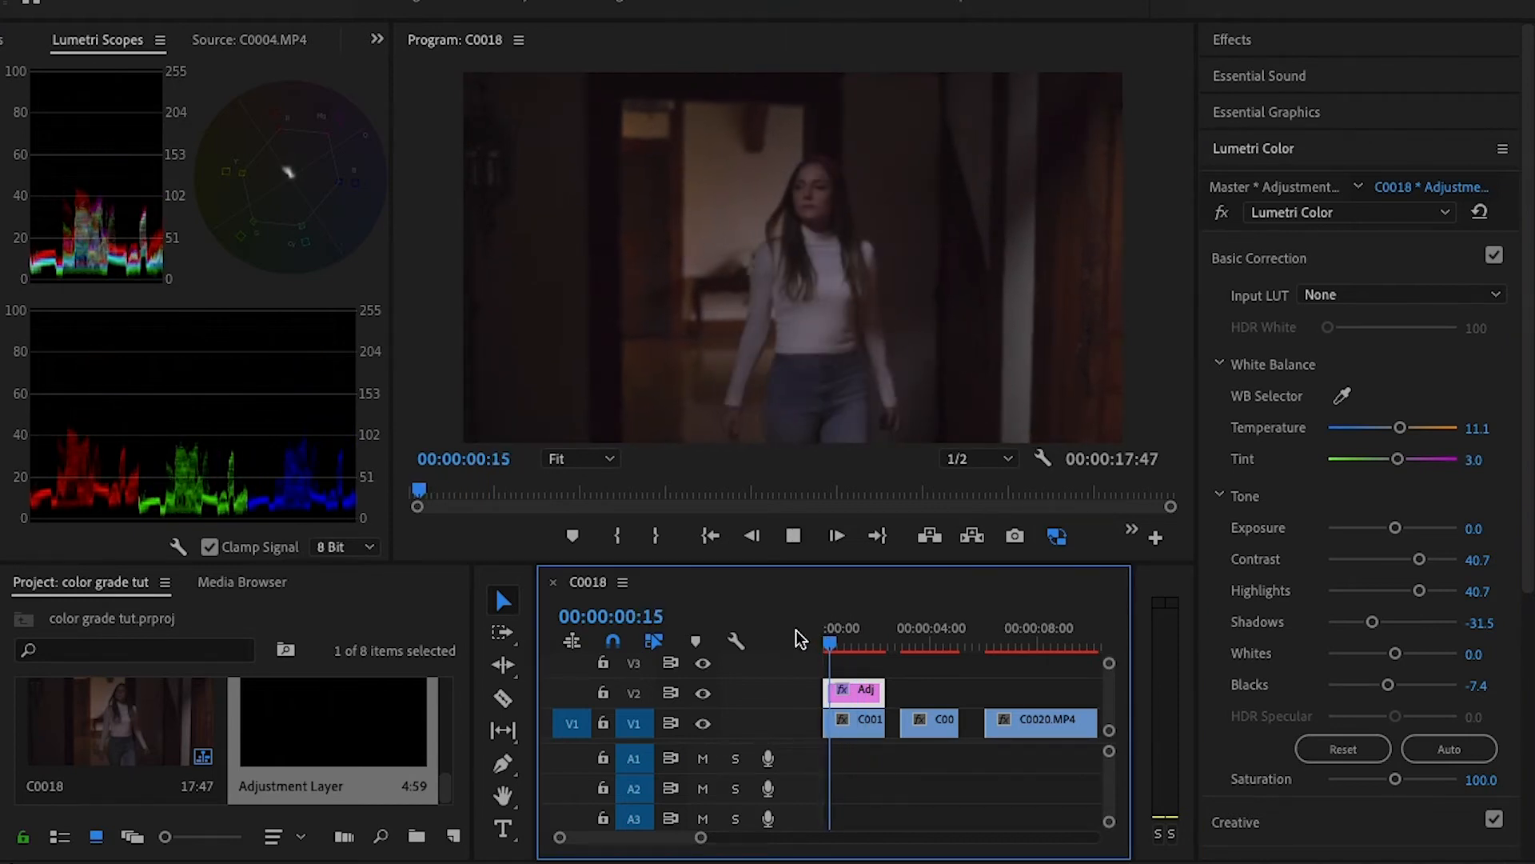
key("space")
key("Left")
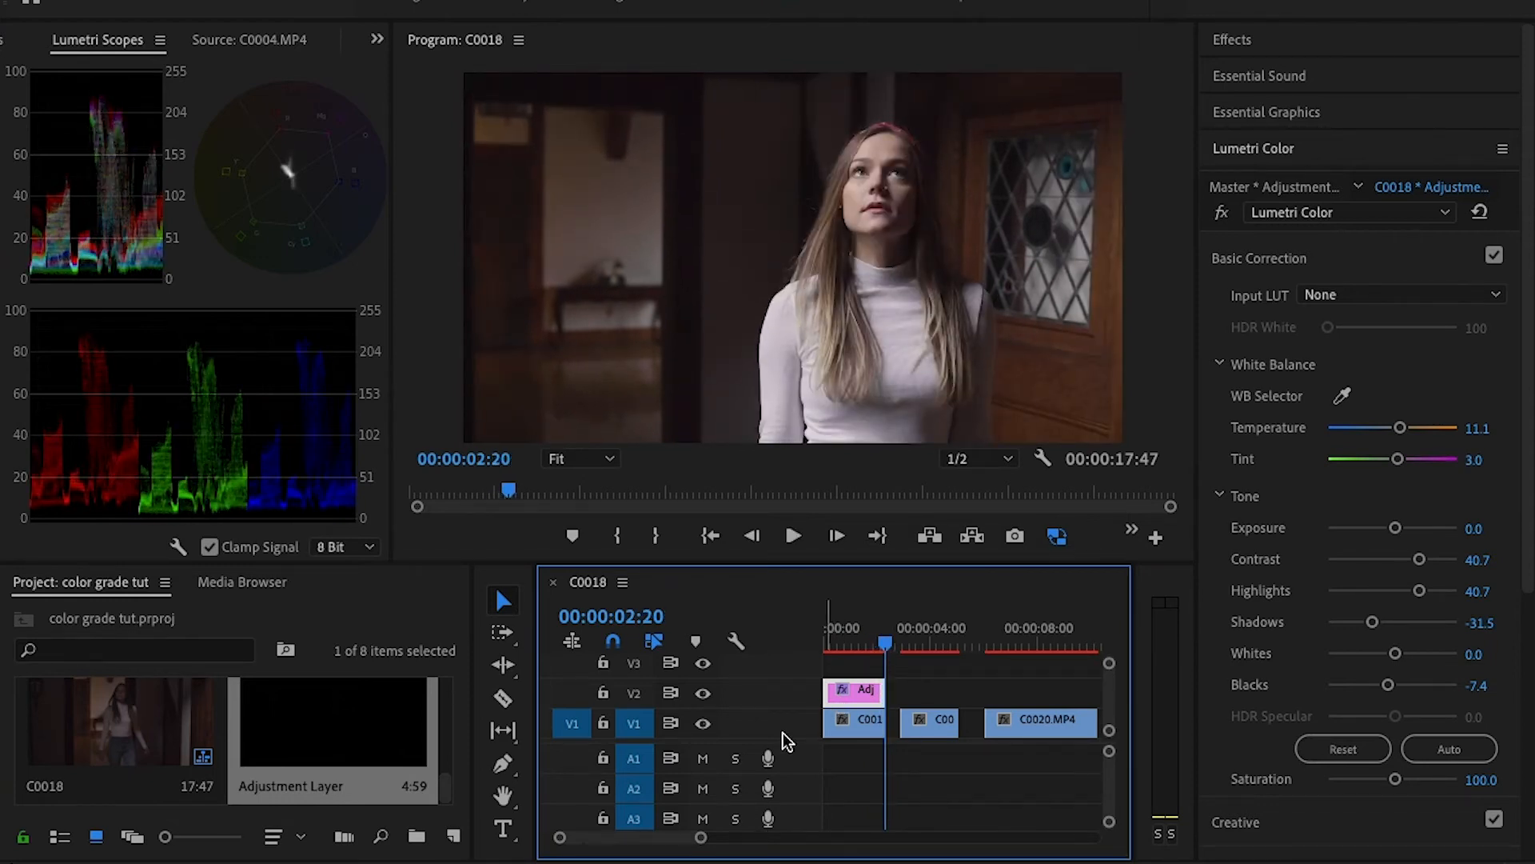
left_click(703, 694)
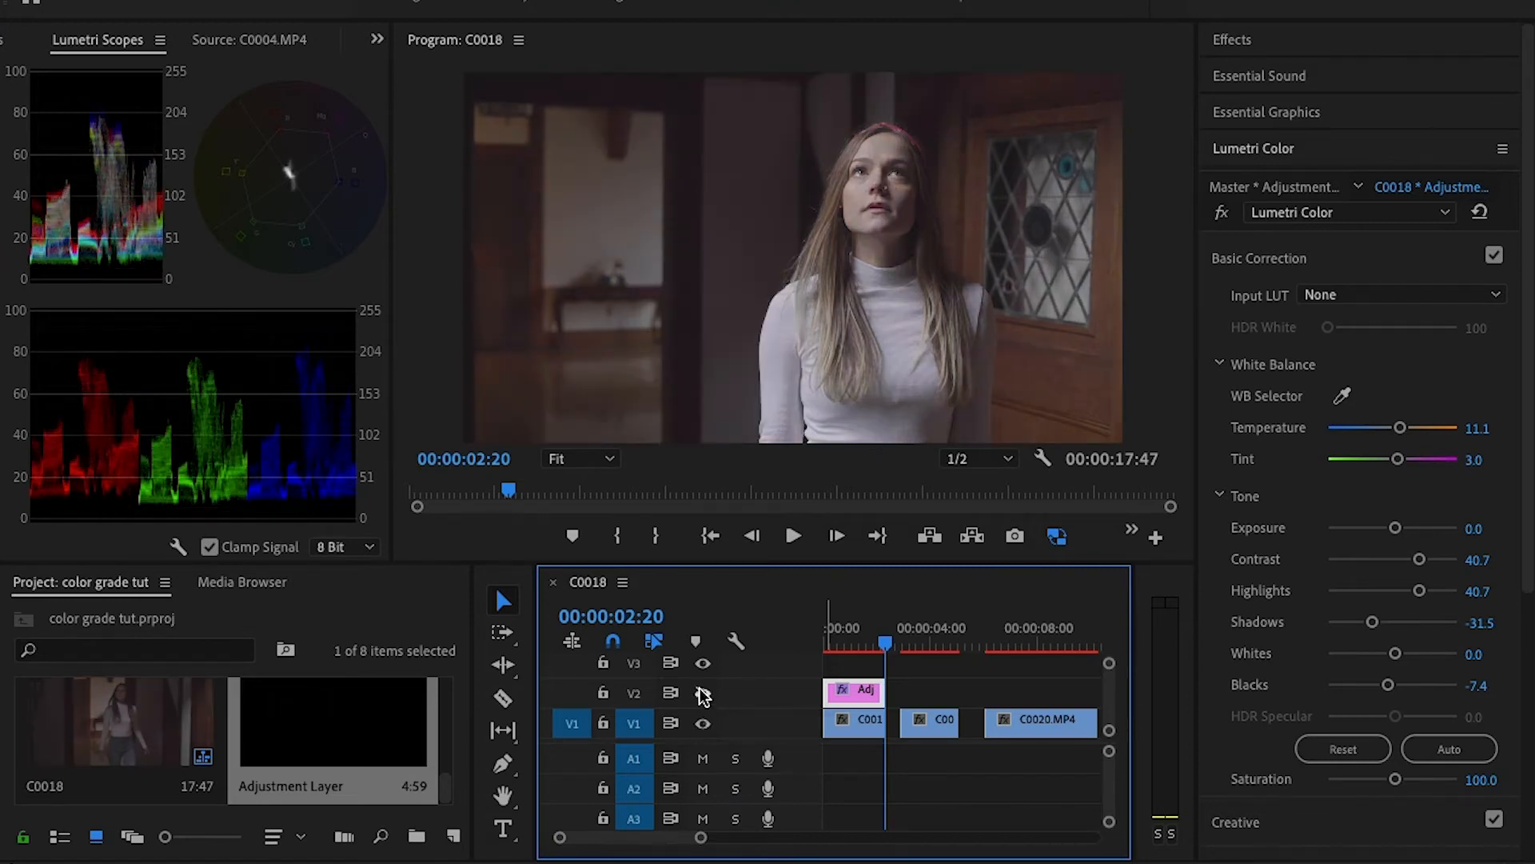
left_click(703, 694)
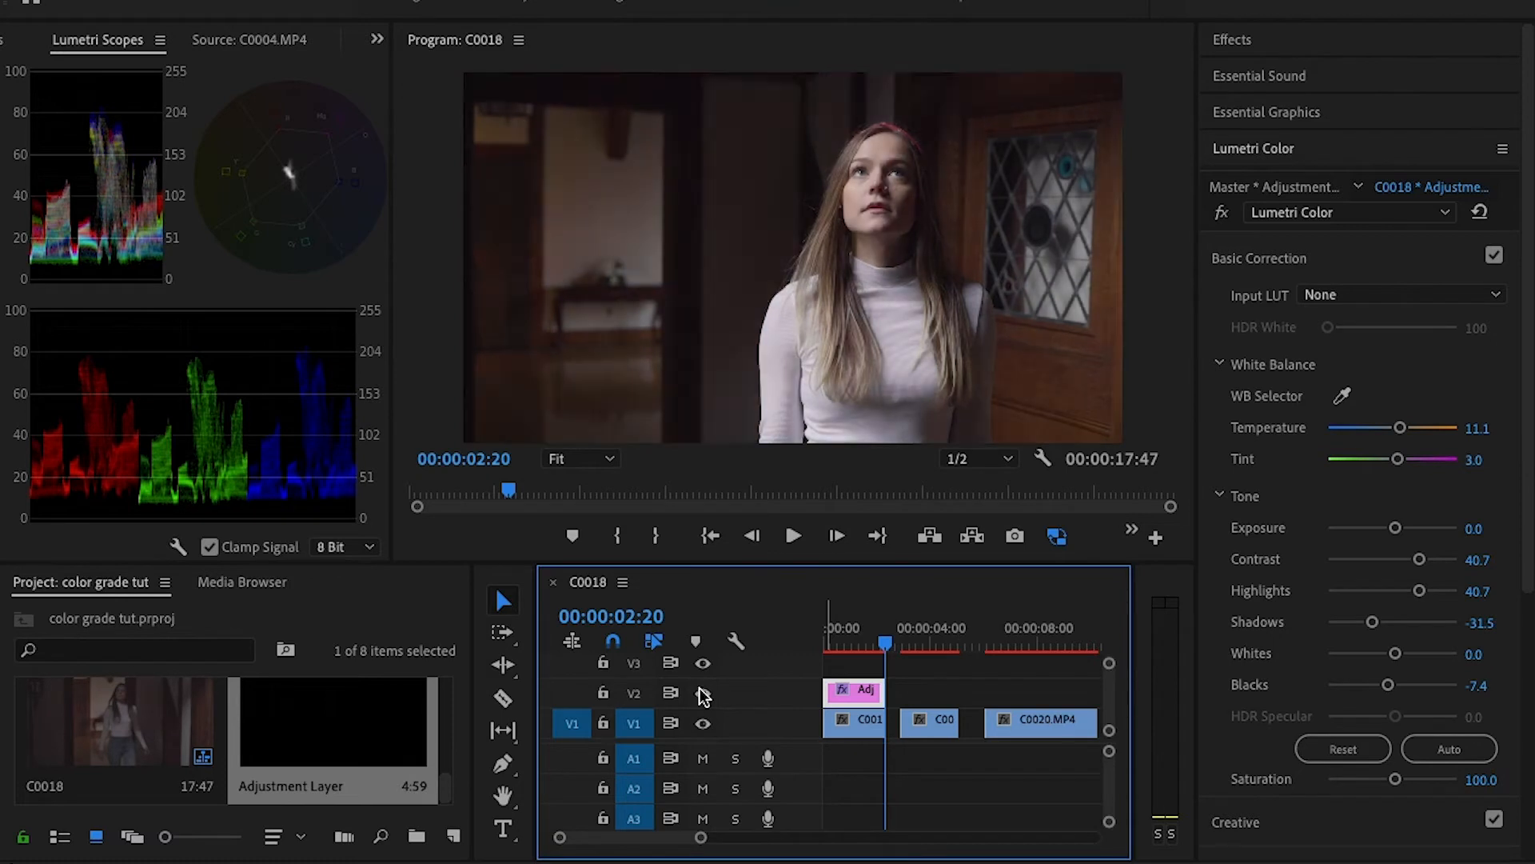
left_click(703, 694)
left_click(703, 694)
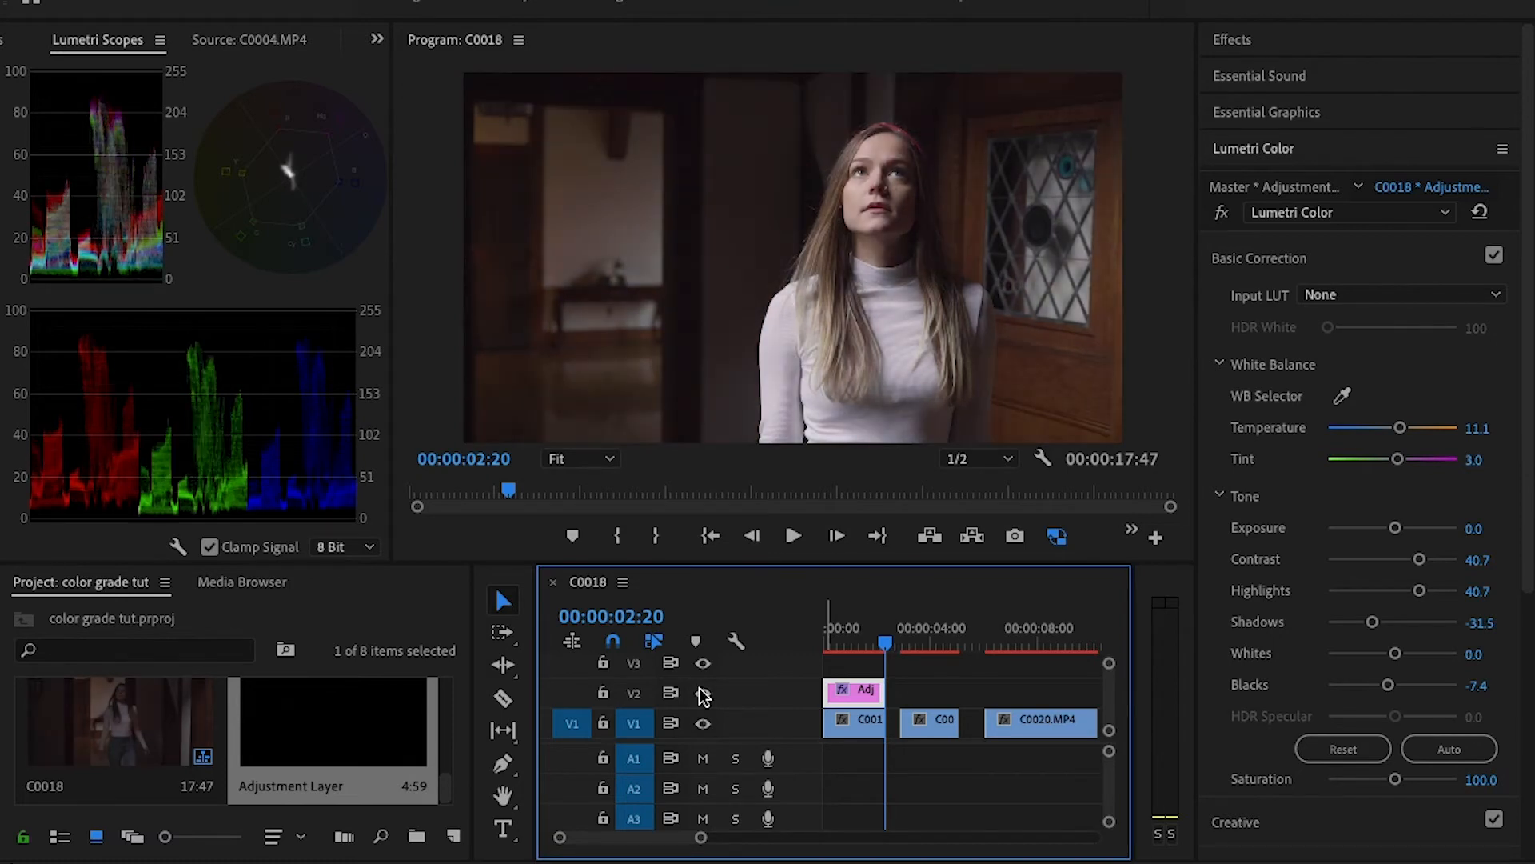
left_click(702, 694)
left_click(700, 694)
left_click(703, 693)
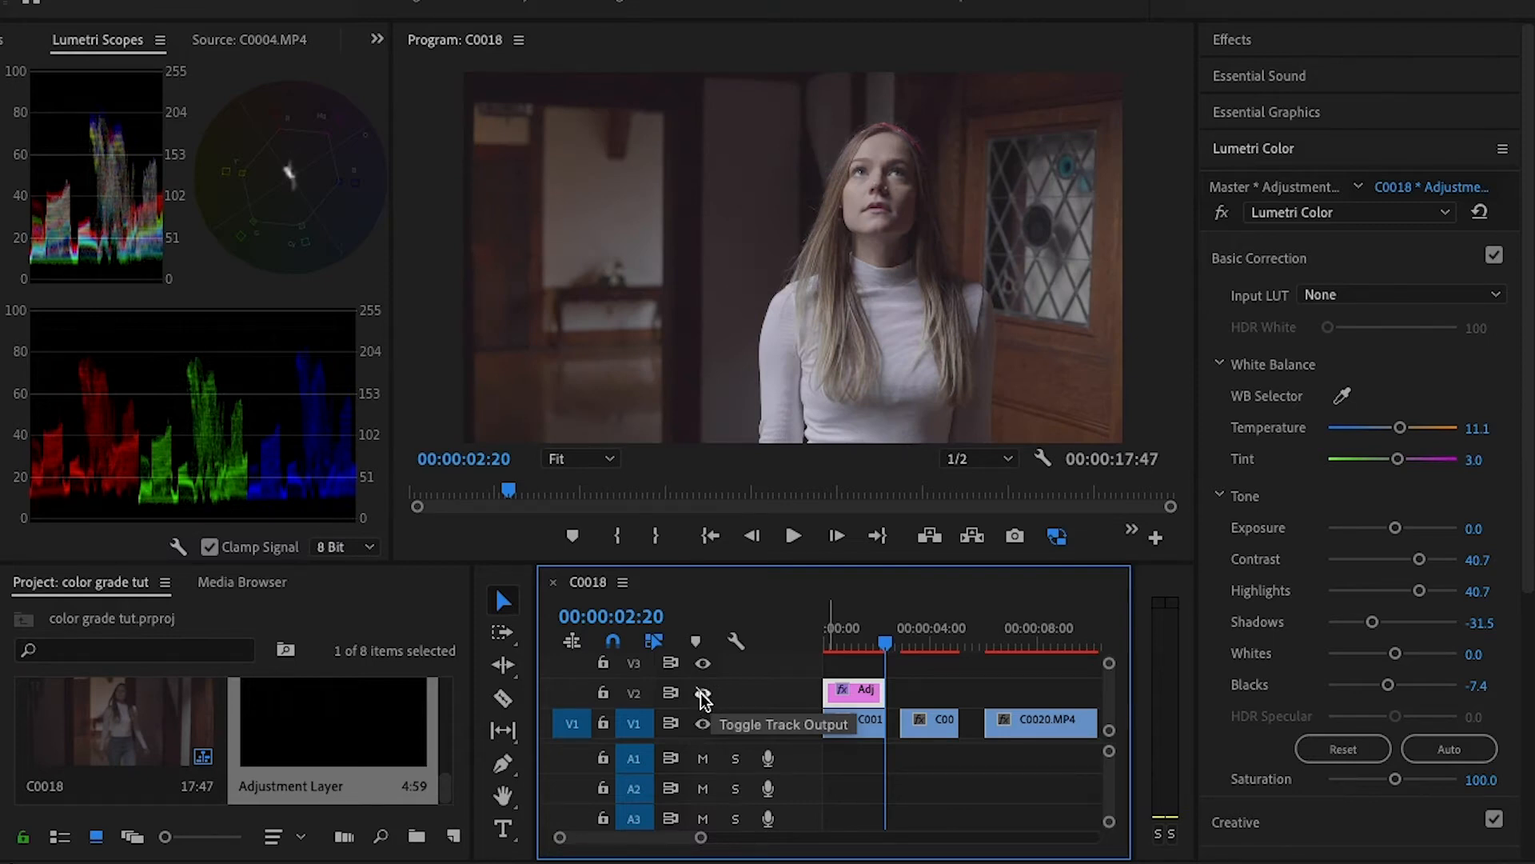
left_click(702, 694)
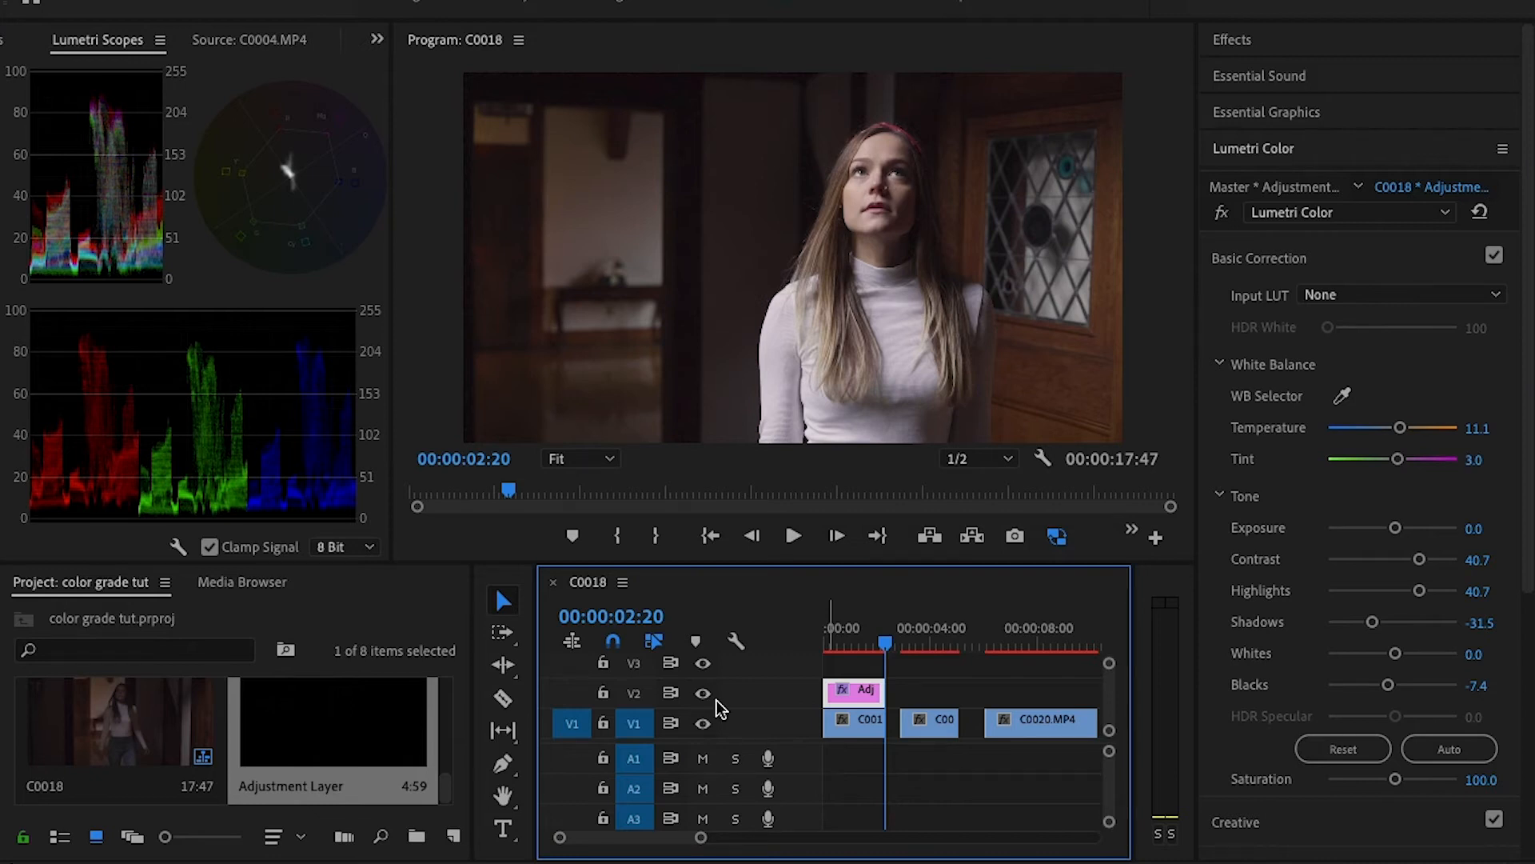
- Place another adjustment layer on V2 above C0012.MP4, trim it to that clip's length, and play the clip through
left_click(866, 636)
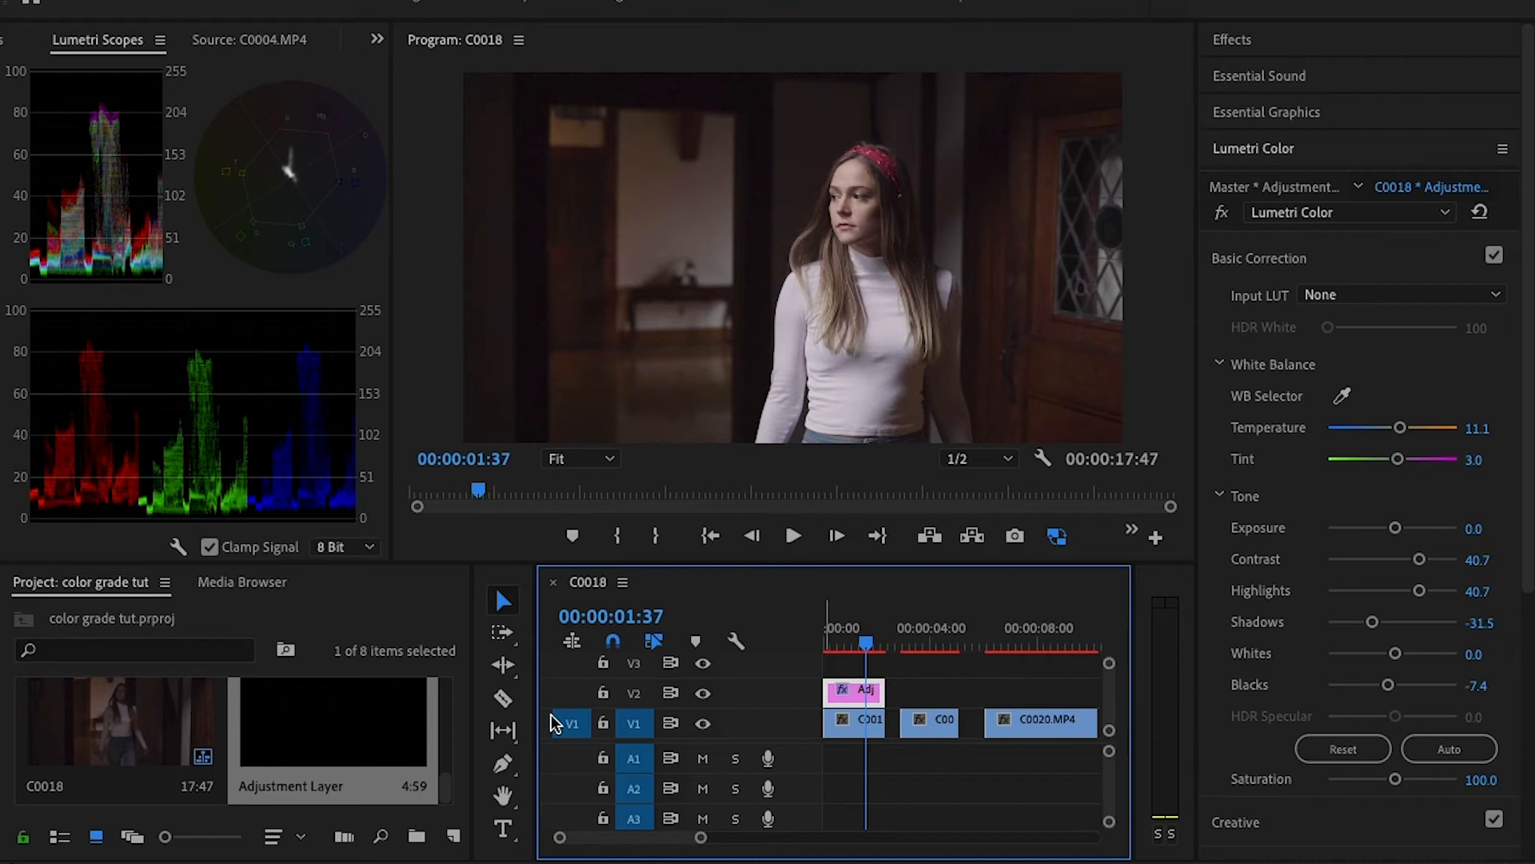
left_click_drag(387, 726, 912, 692)
left_click_drag(1027, 684, 958, 688)
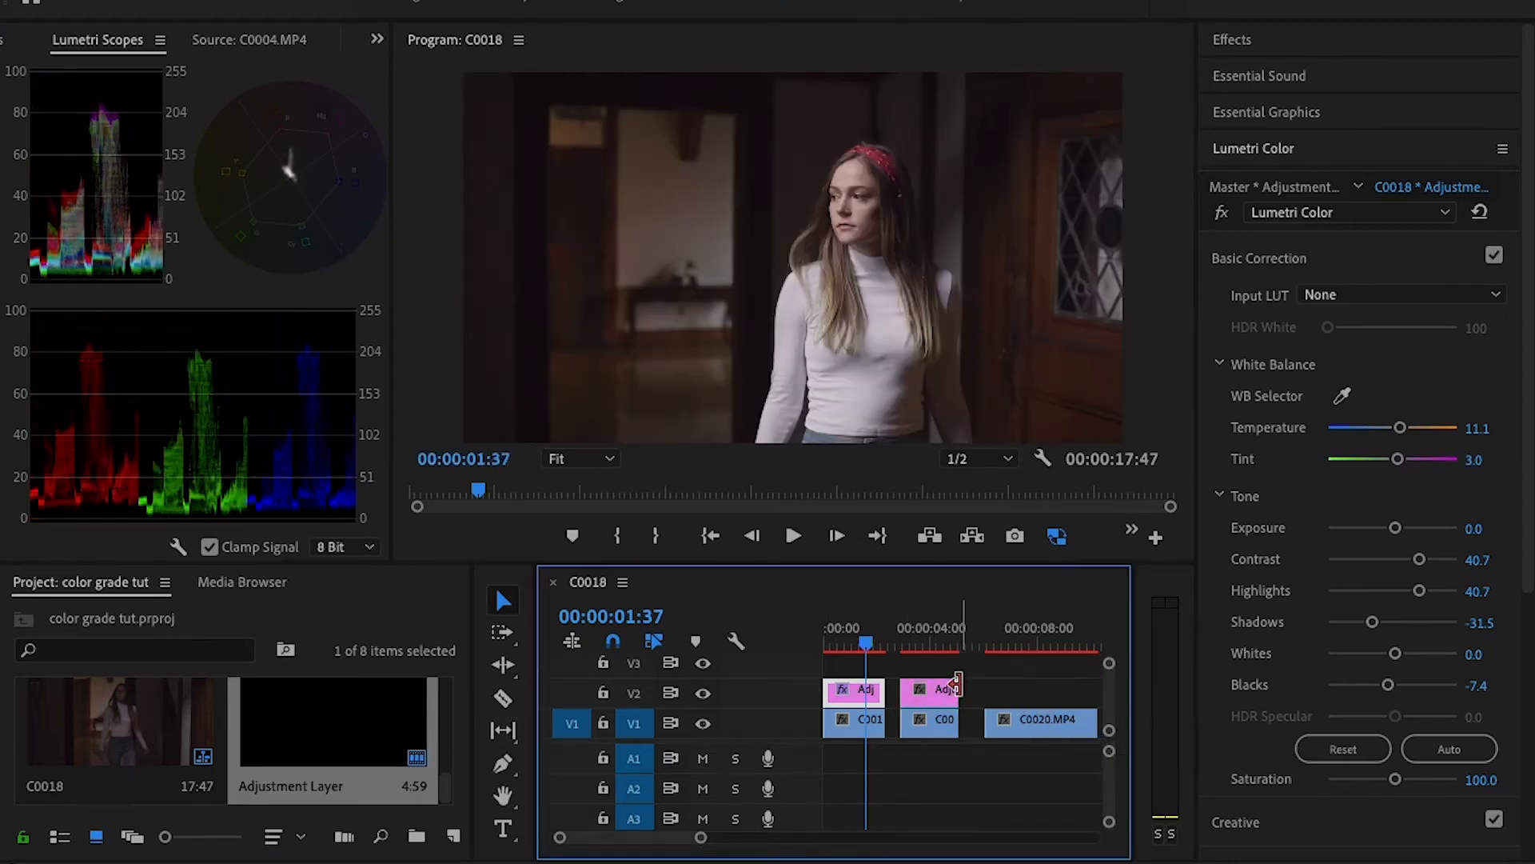
left_click_drag(861, 639, 907, 636)
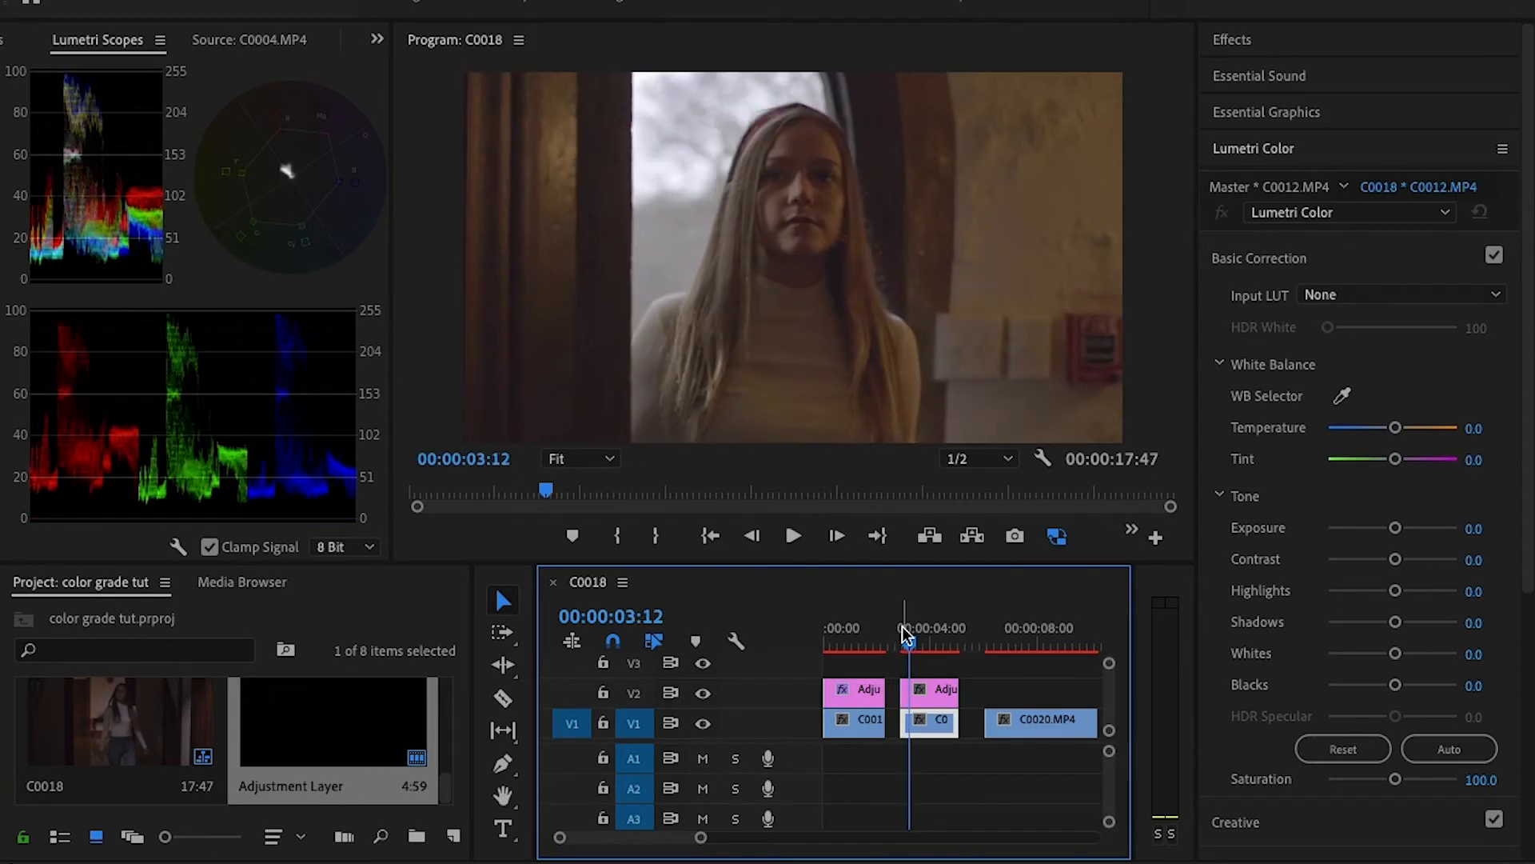
key("space")
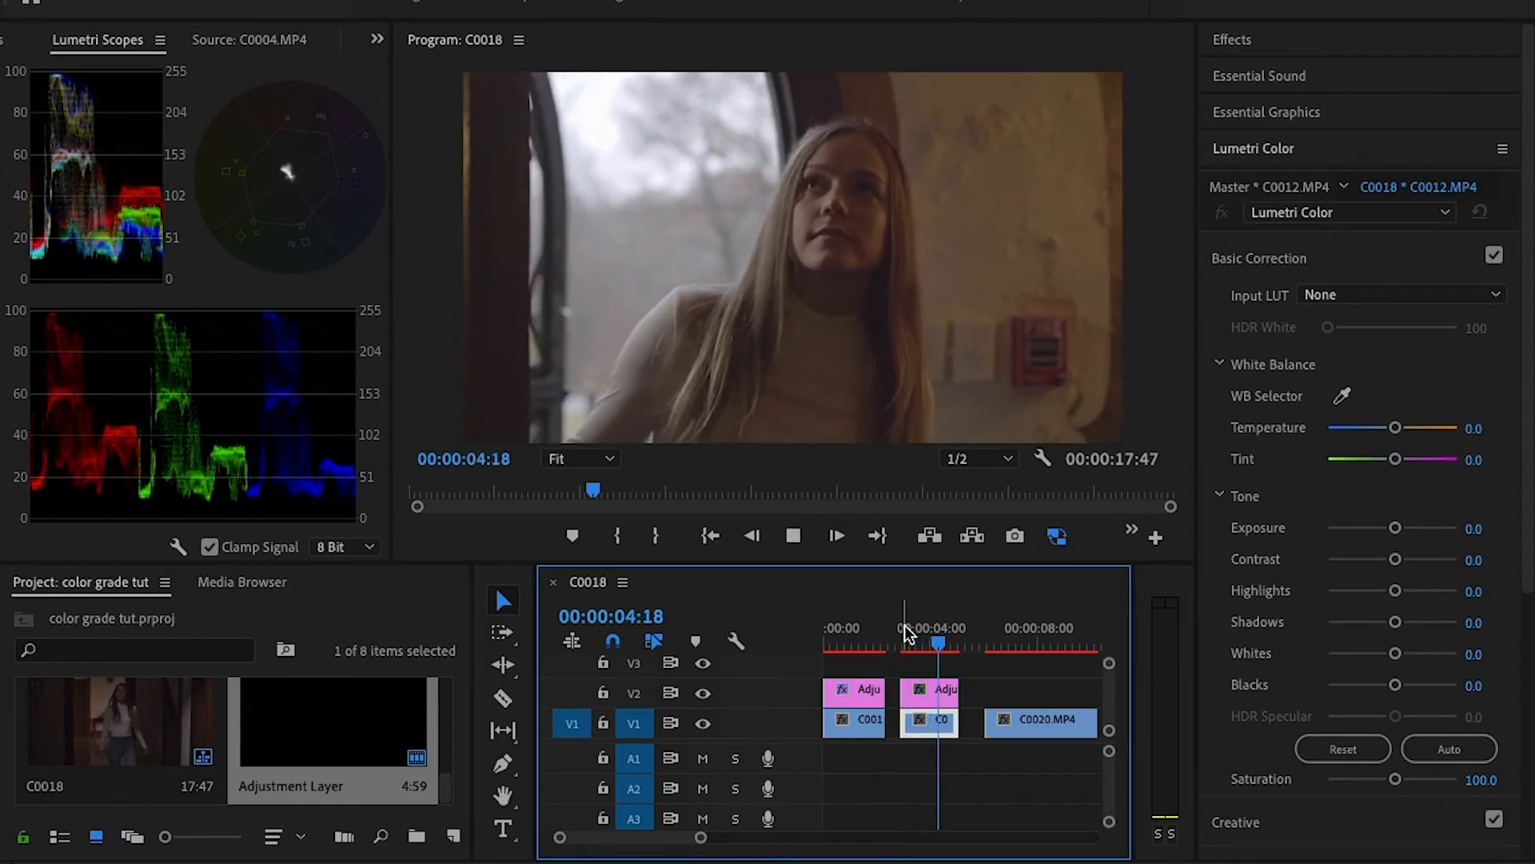
key("space")
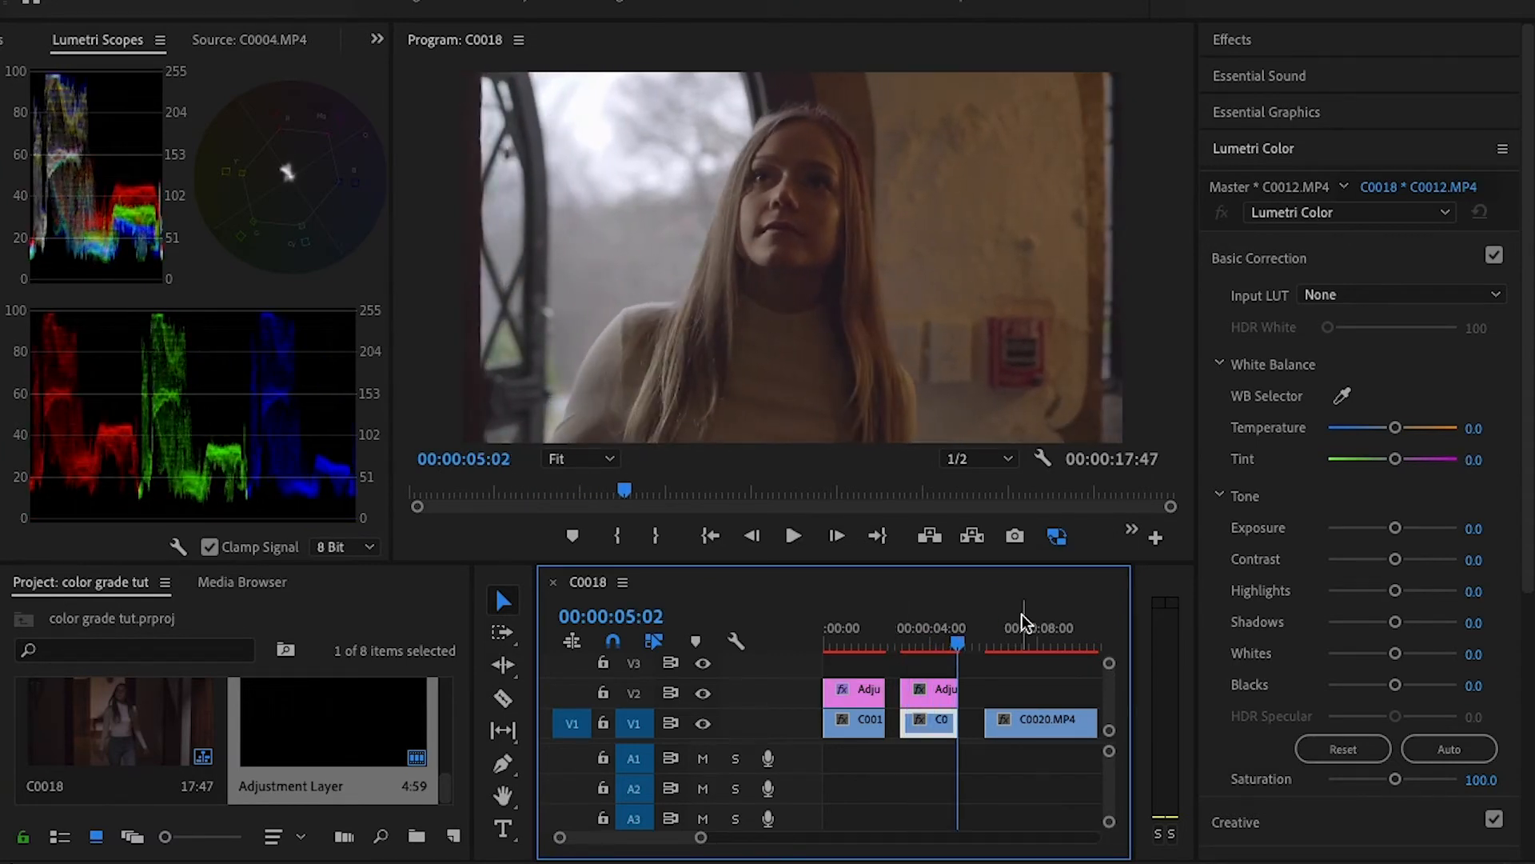
left_click_drag(957, 635, 907, 638)
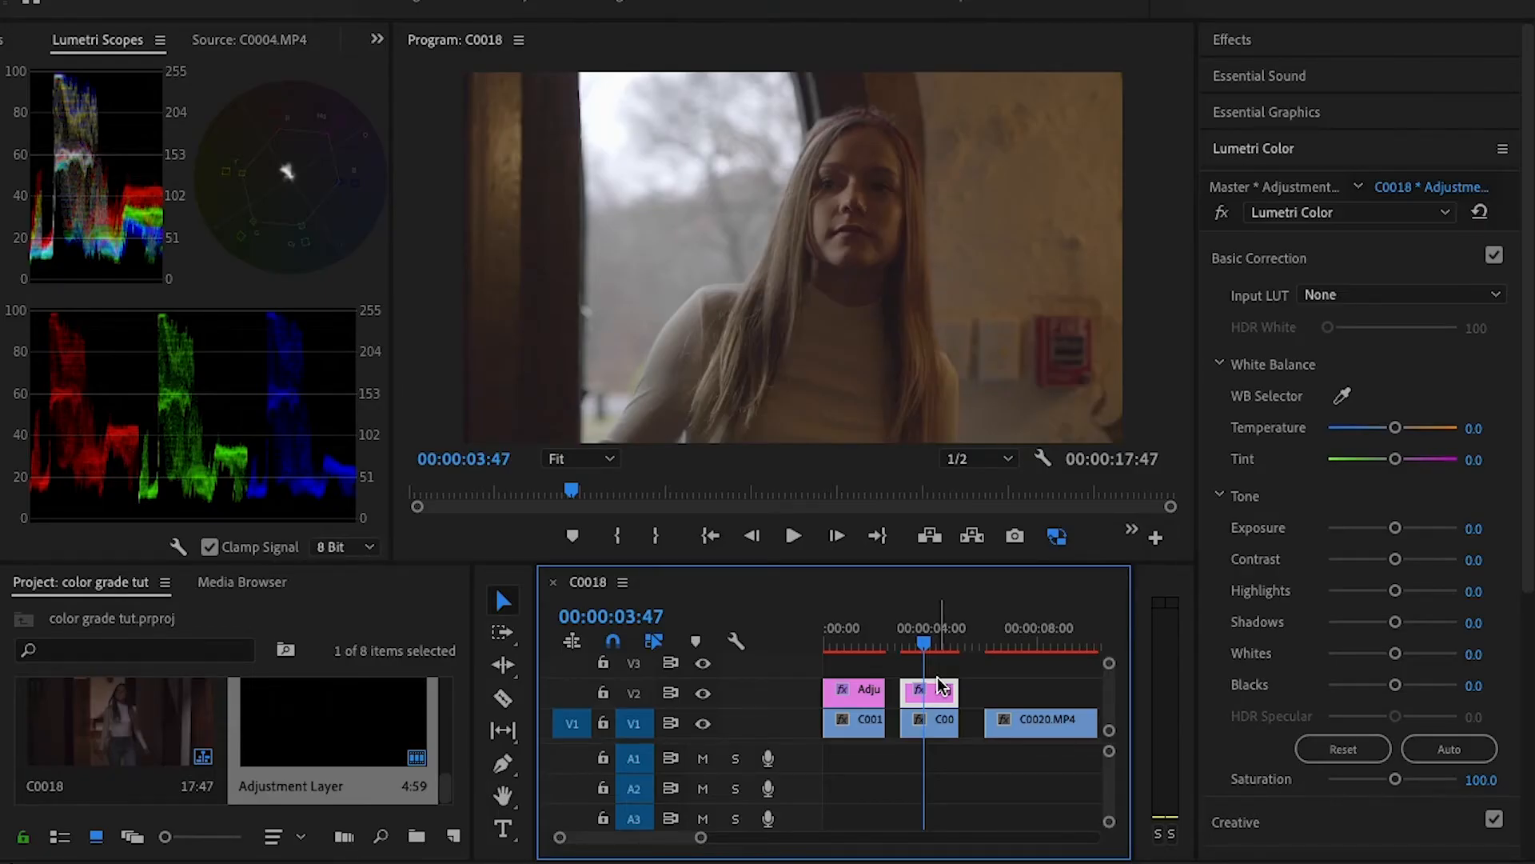
- Browse for an input LUT for the second adjustment layer in the easystore drive's Triune Films Horror LUTs Pack folder
left_click(1340, 267)
left_click(1319, 267)
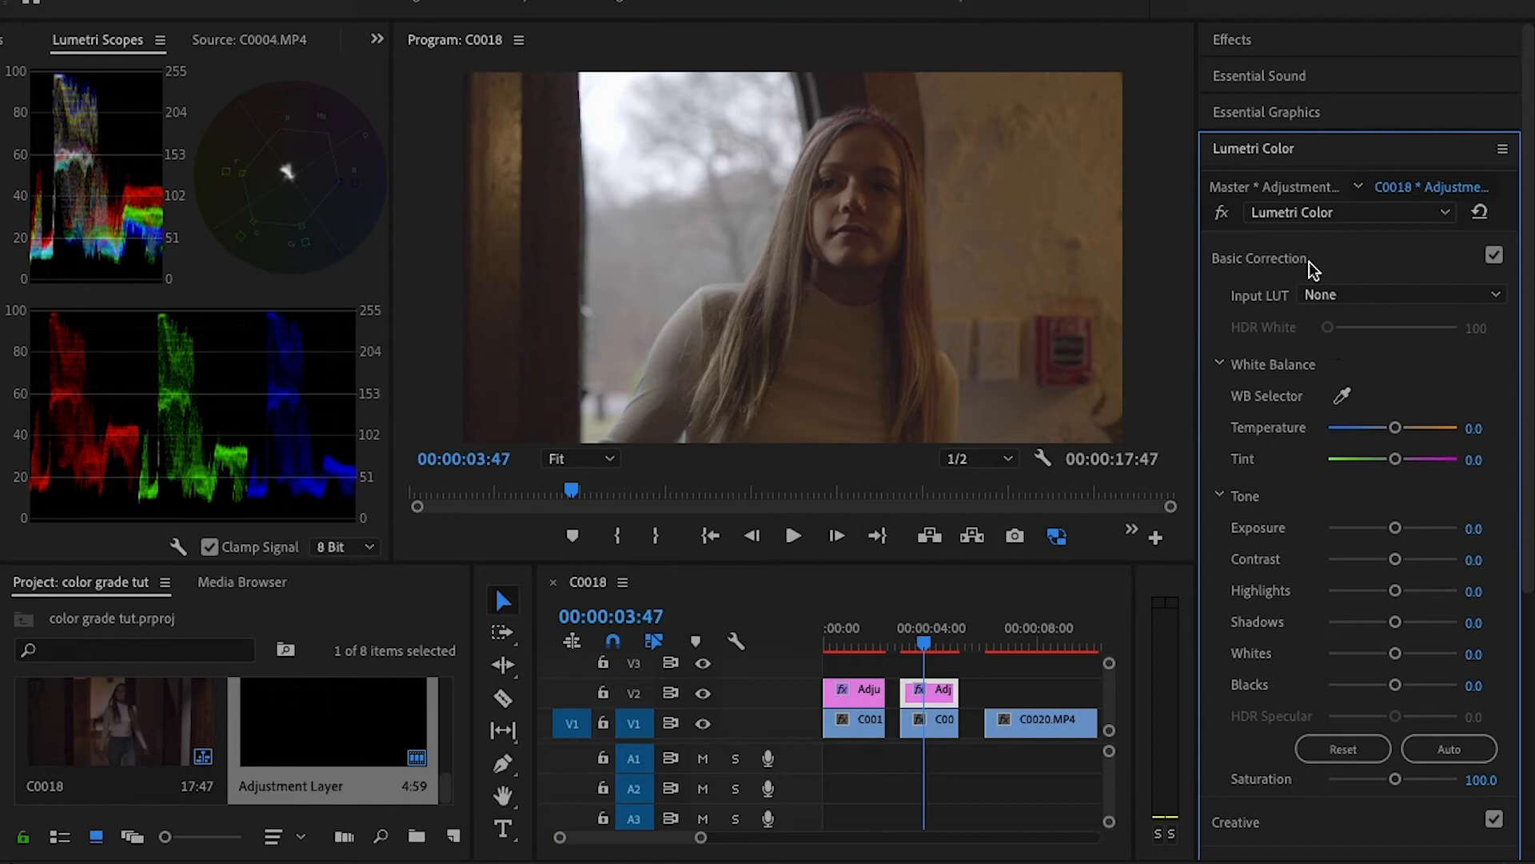
left_click(943, 693)
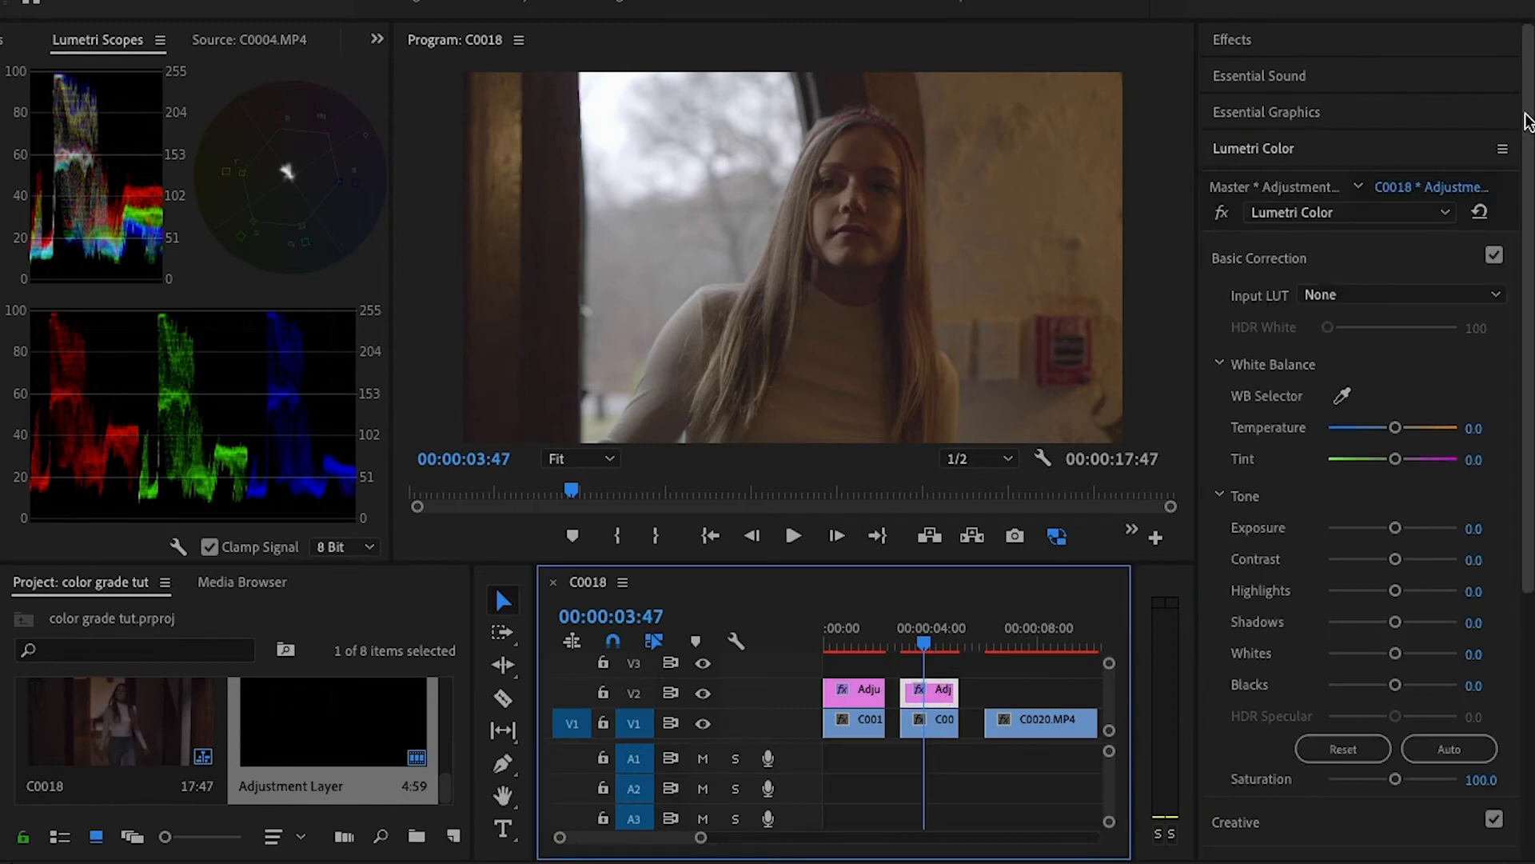
left_click(1393, 293)
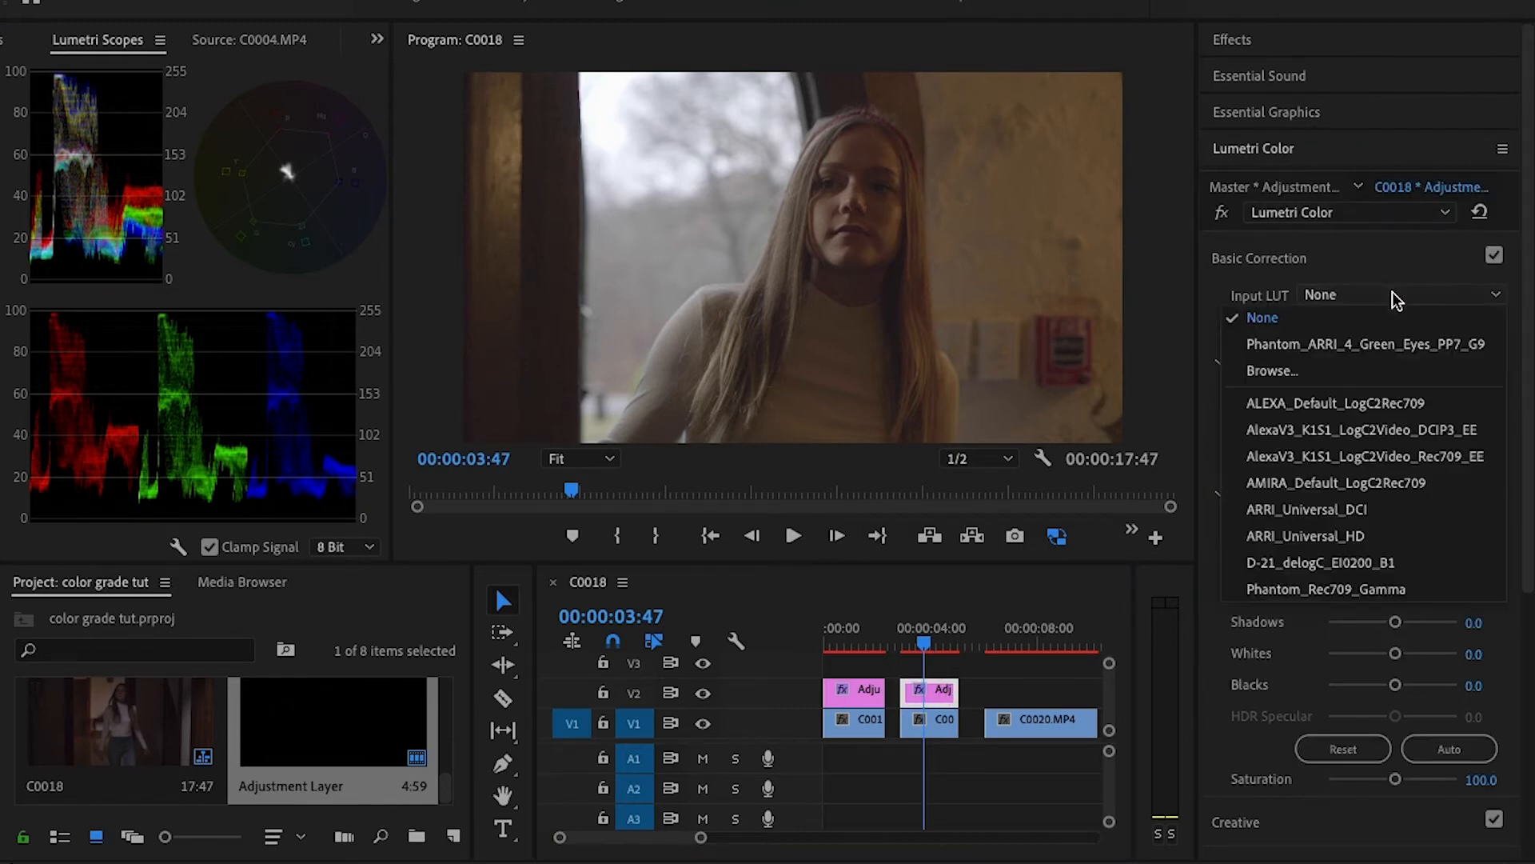
left_click(1360, 370)
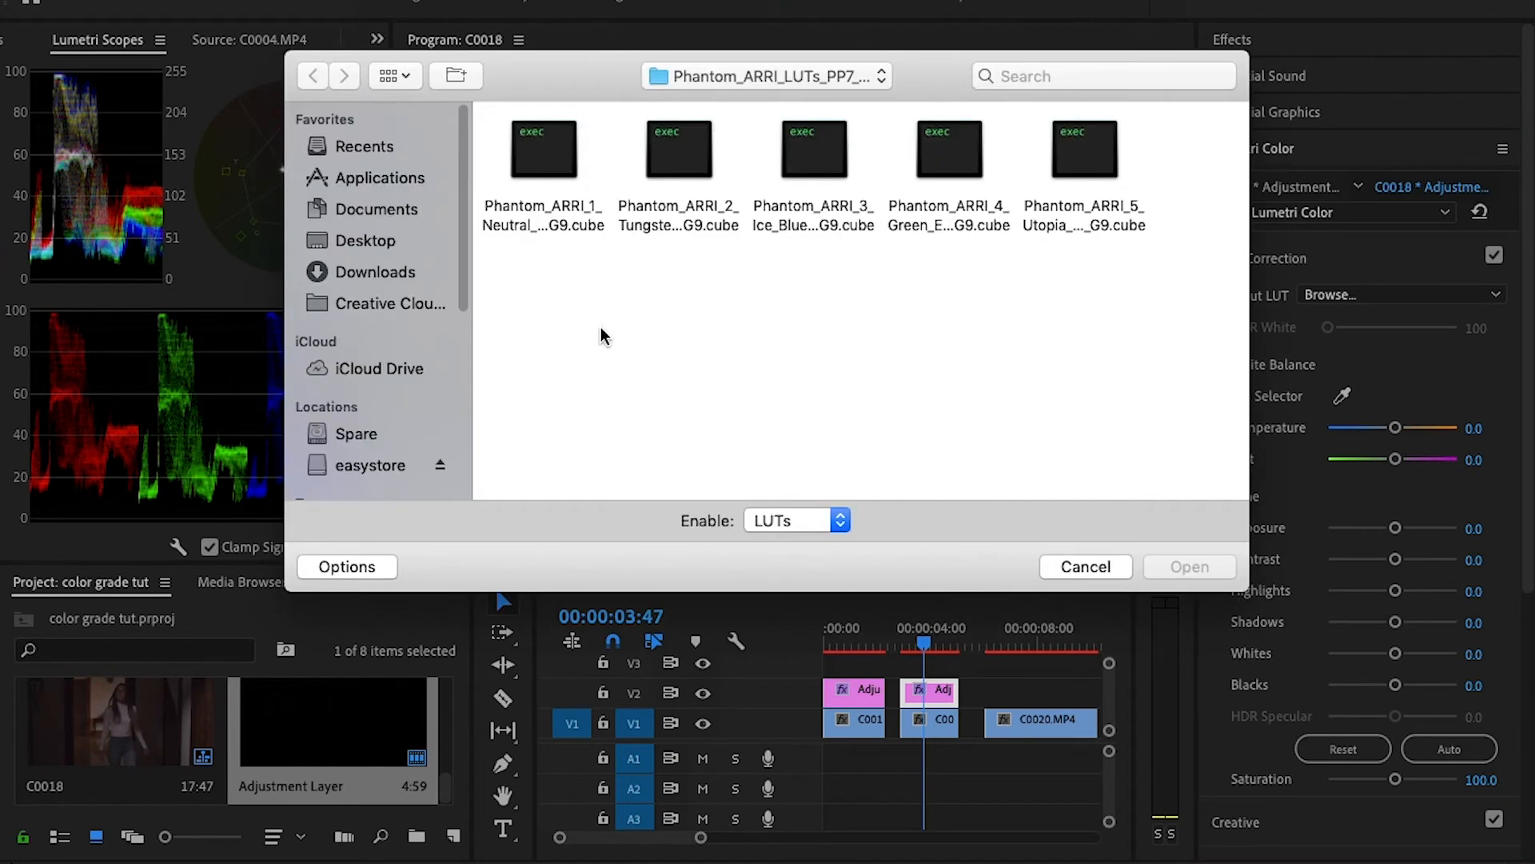
left_click(367, 457)
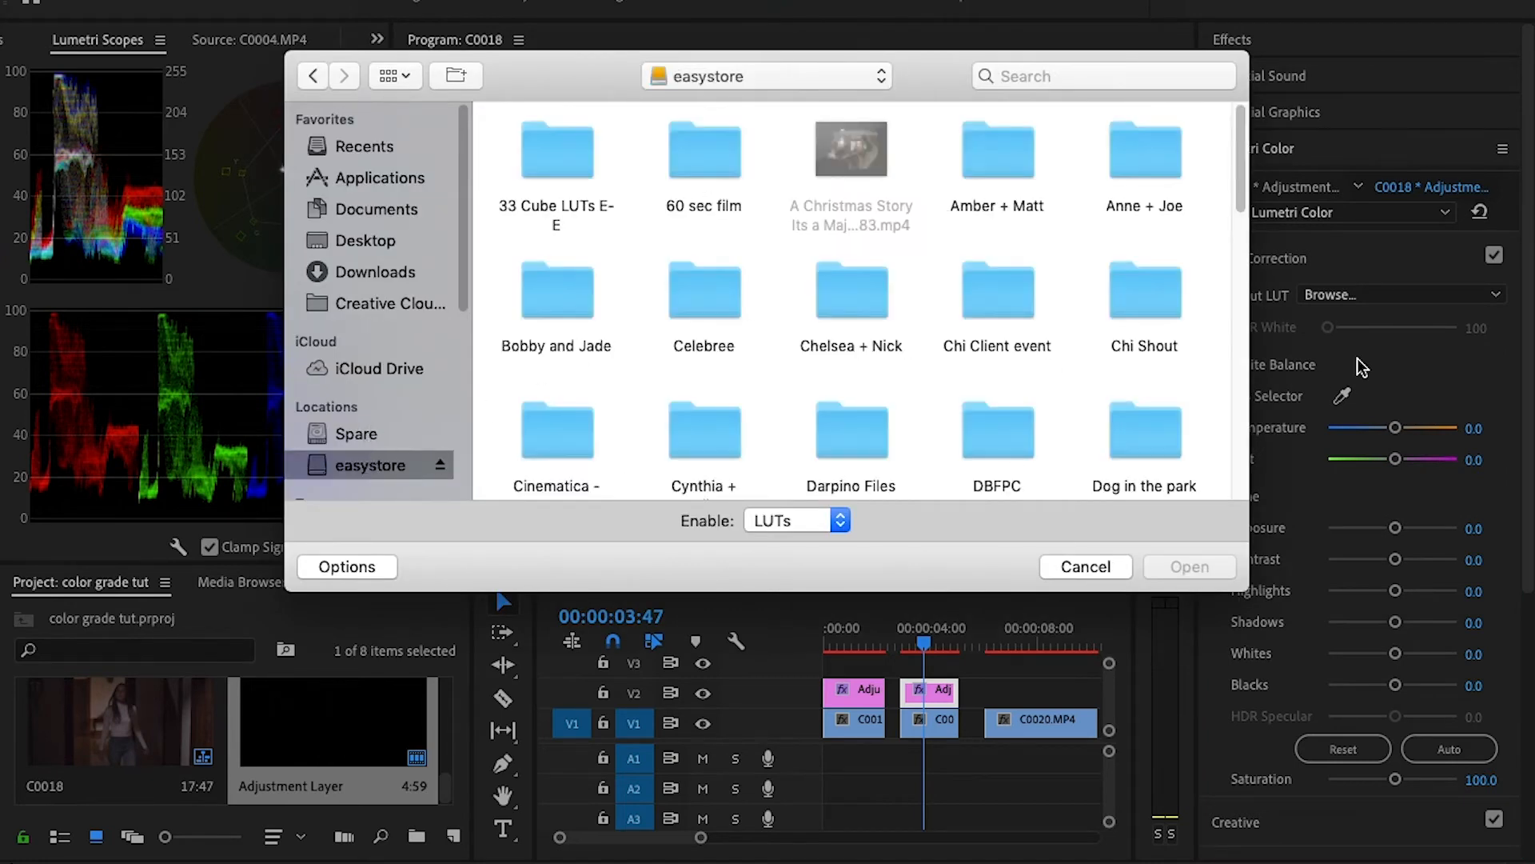
left_click_drag(1240, 140, 1237, 427)
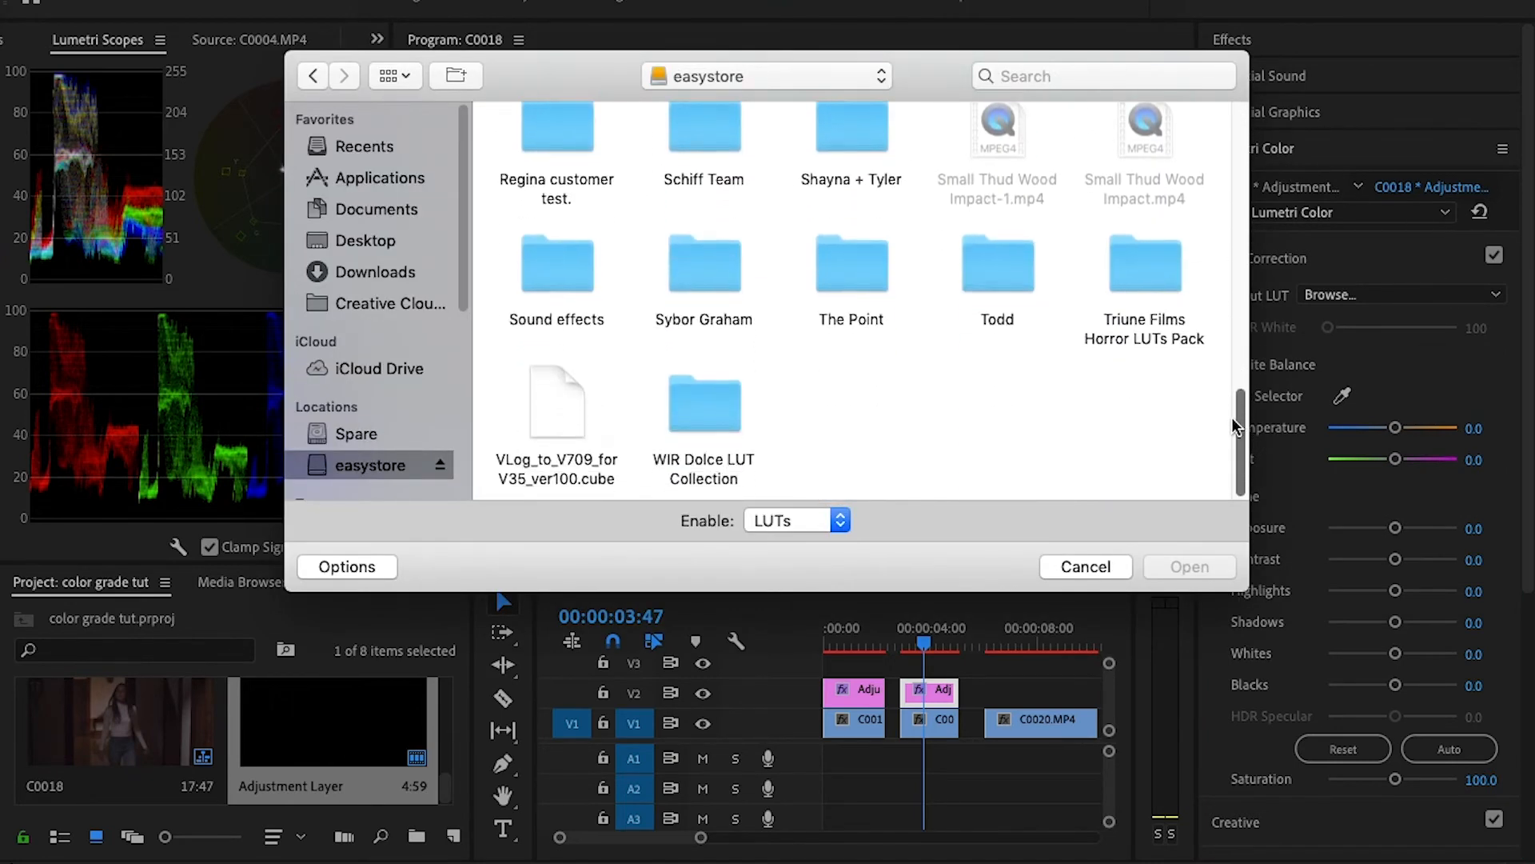
left_click(1164, 282)
double_click(1153, 278)
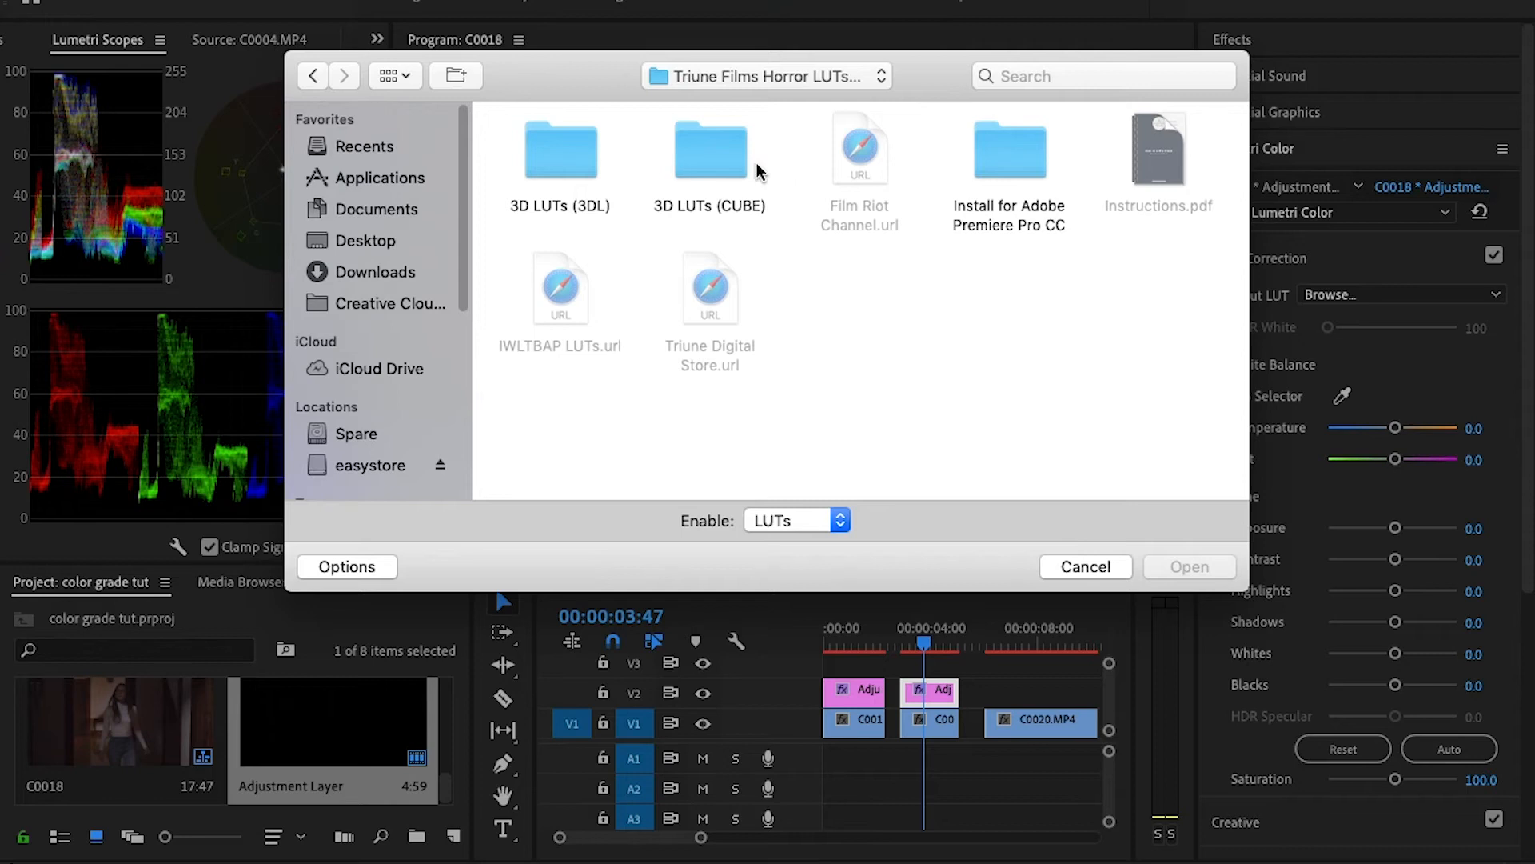
- Load U-SONY-S-LOG2-V1-LTR as the input LUT from 3D LUTs (CUBE), UTILITY, Sony S-Log2 to Rec.709
left_click(705, 148)
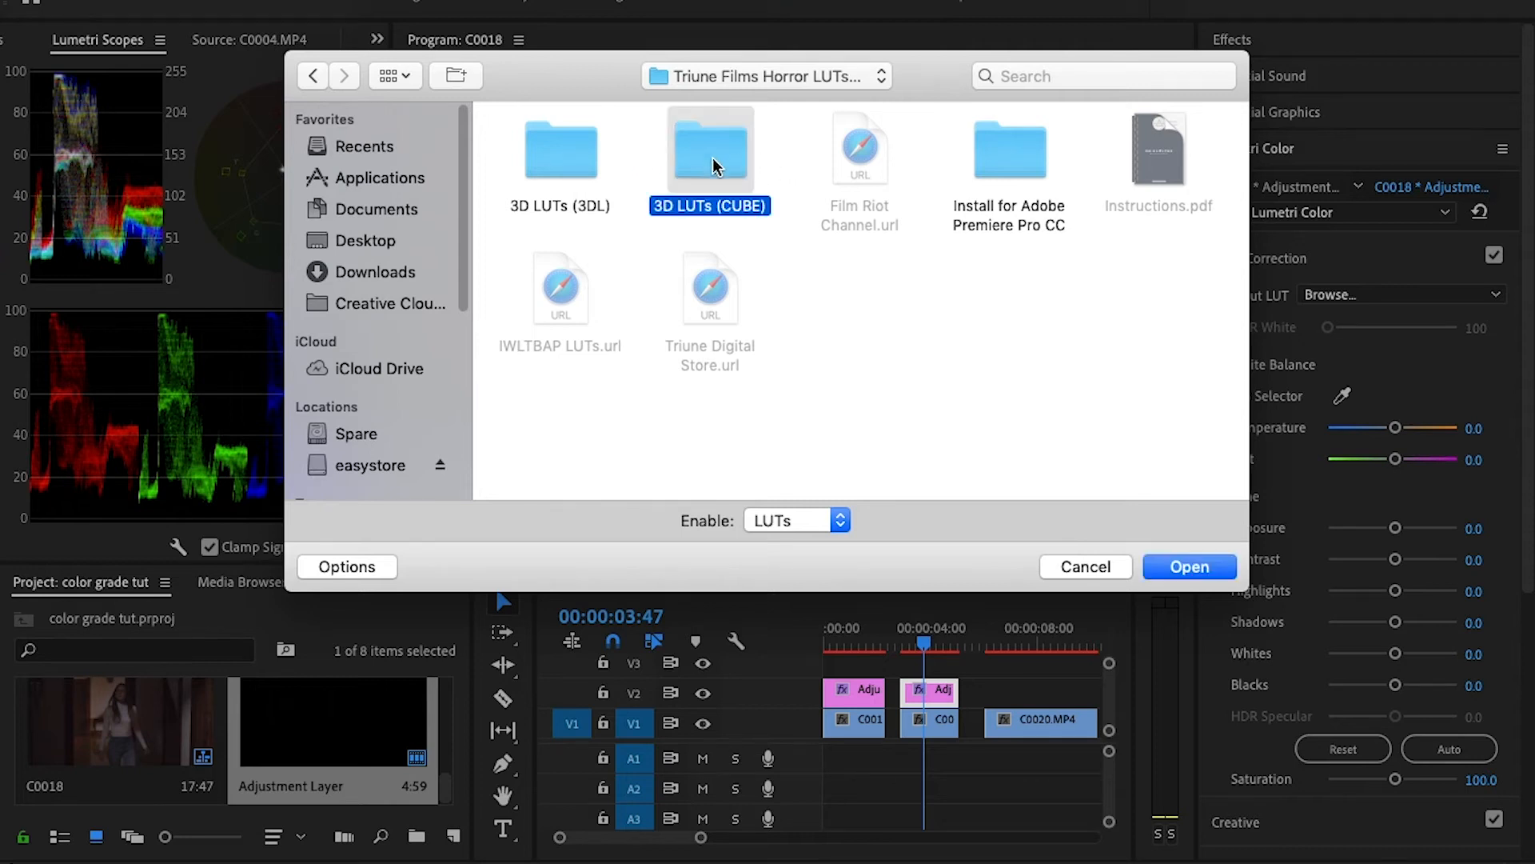
double_click(712, 157)
left_click(726, 295)
double_click(728, 297)
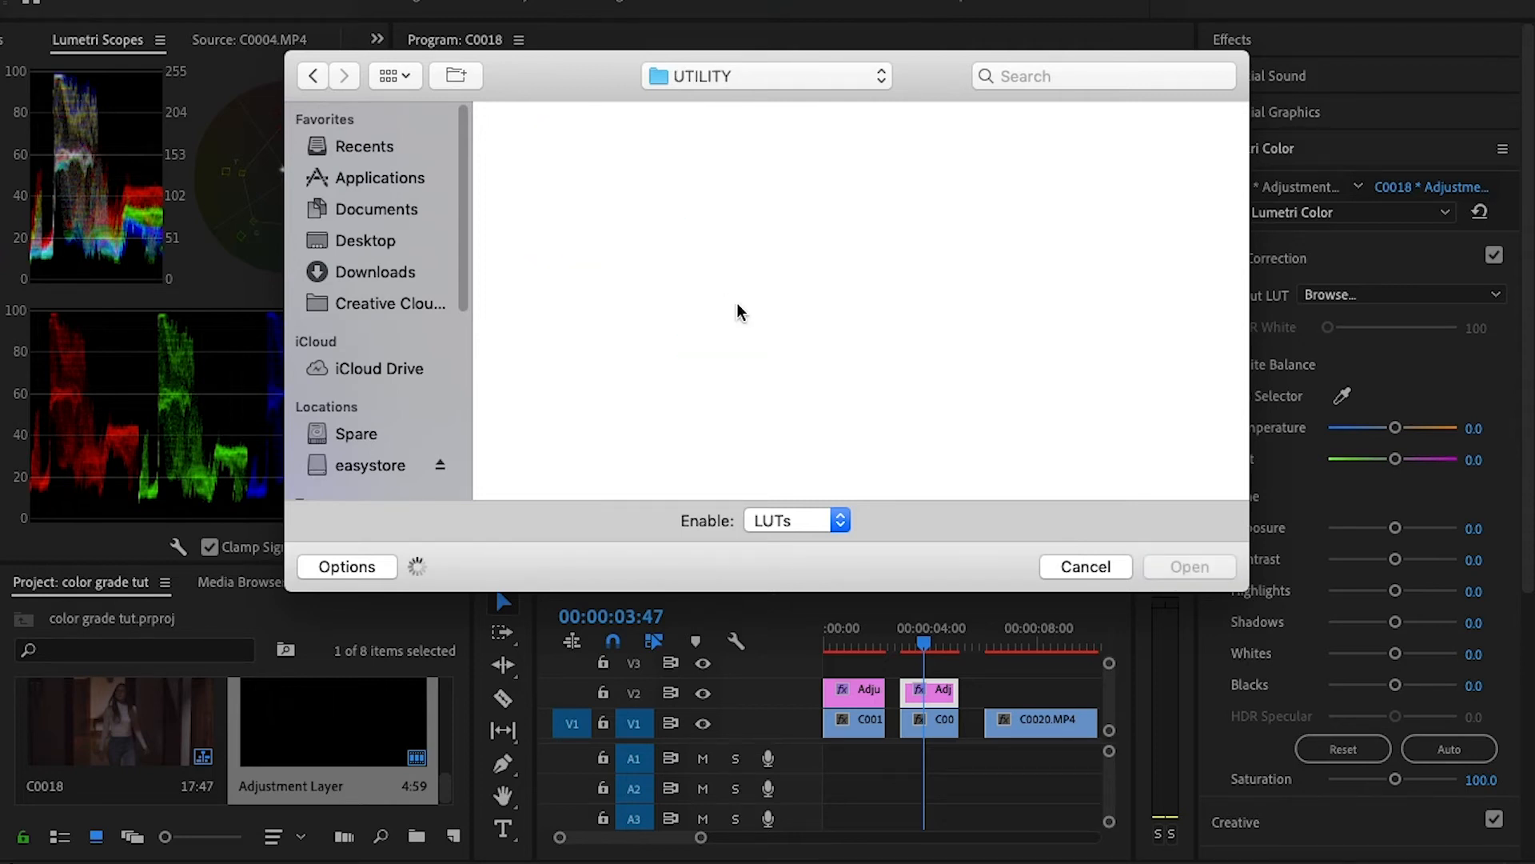
left_click_drag(1245, 160, 1233, 288)
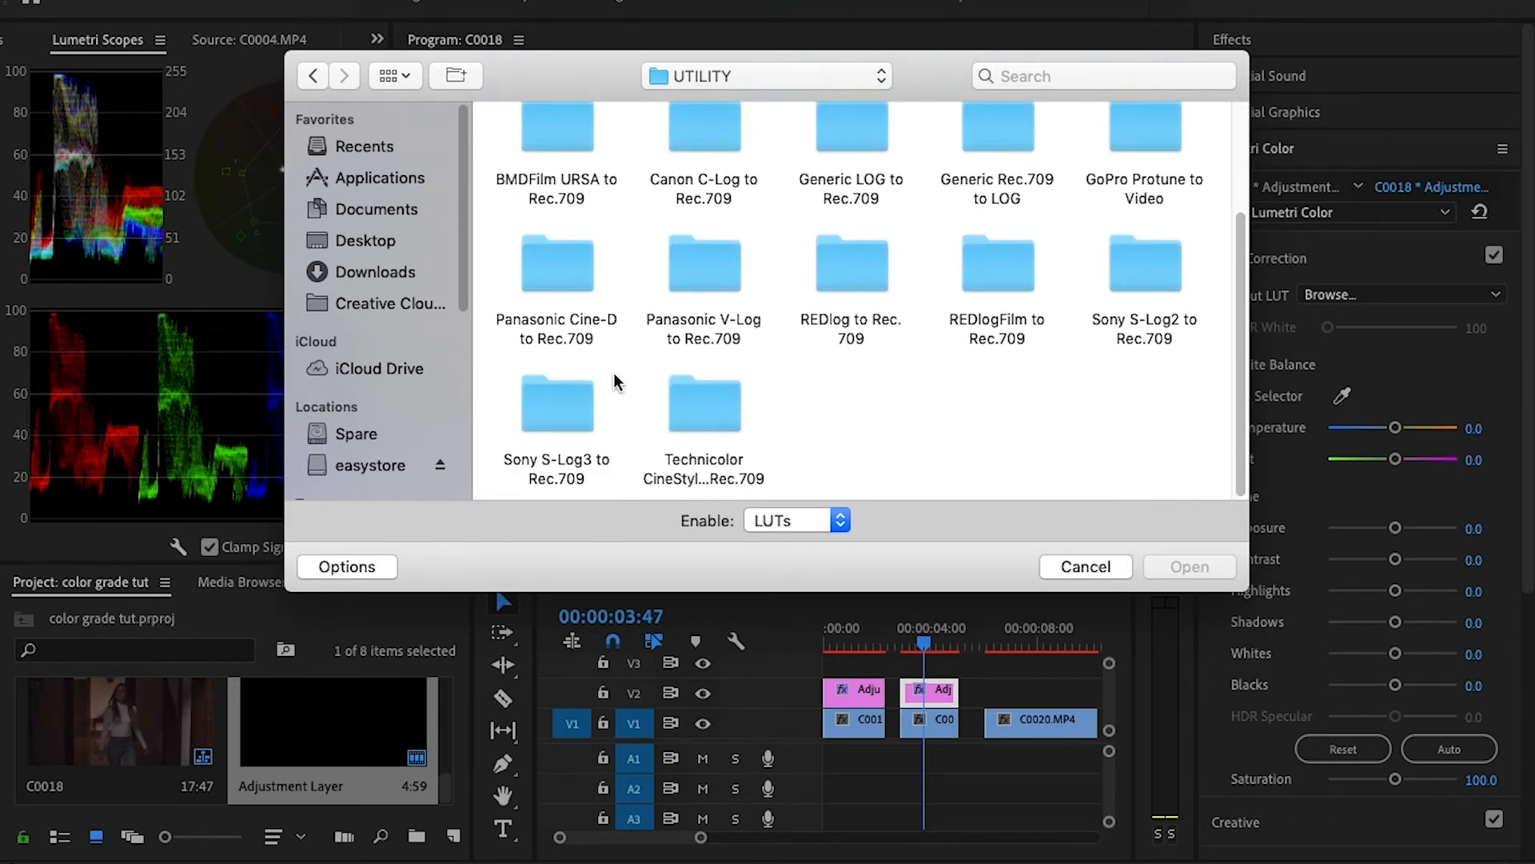
double_click(1139, 272)
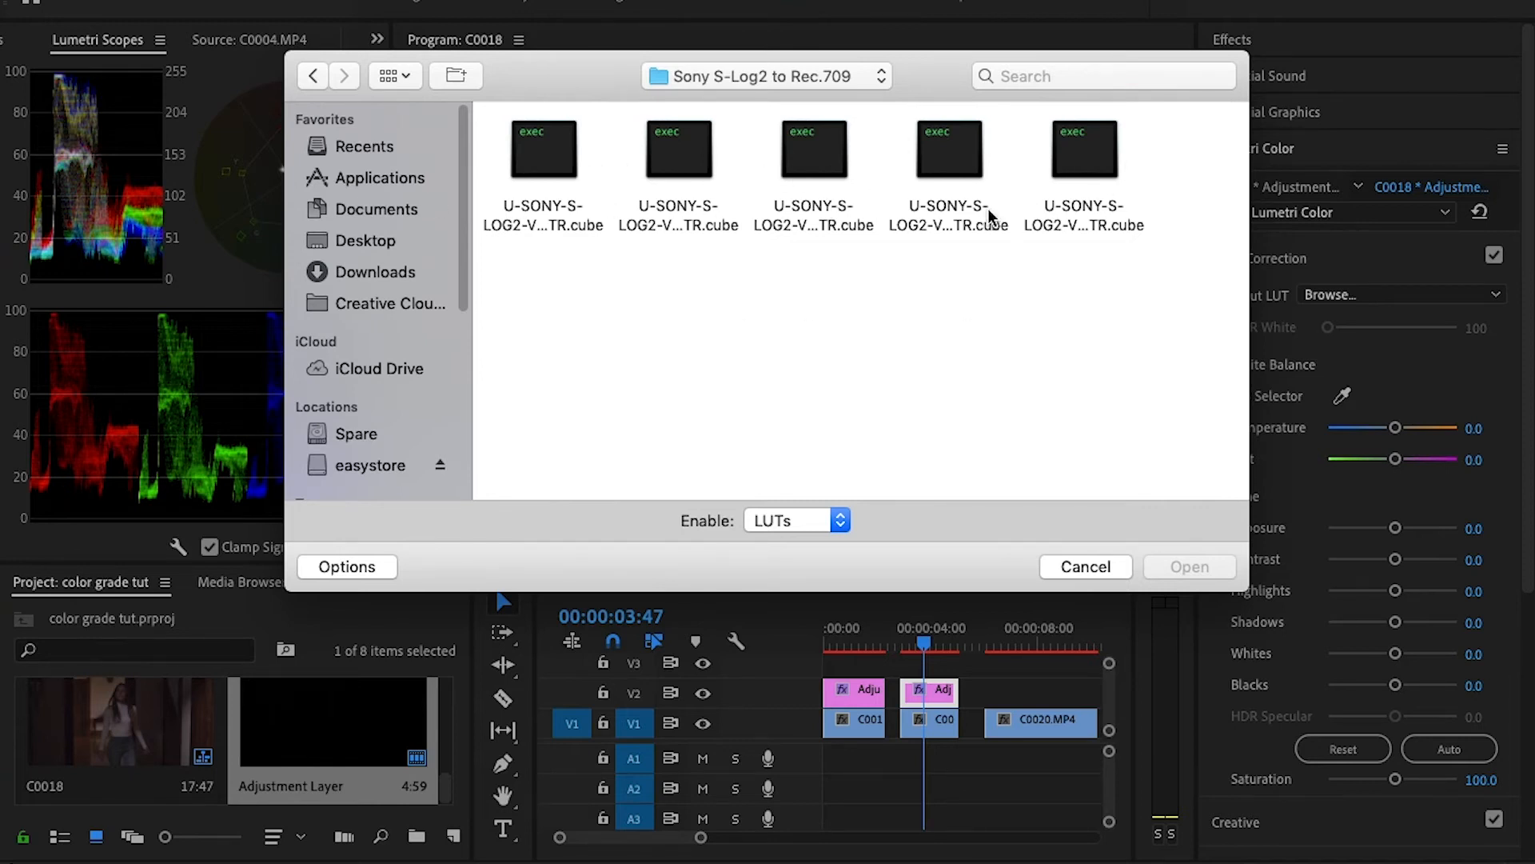
double_click(574, 156)
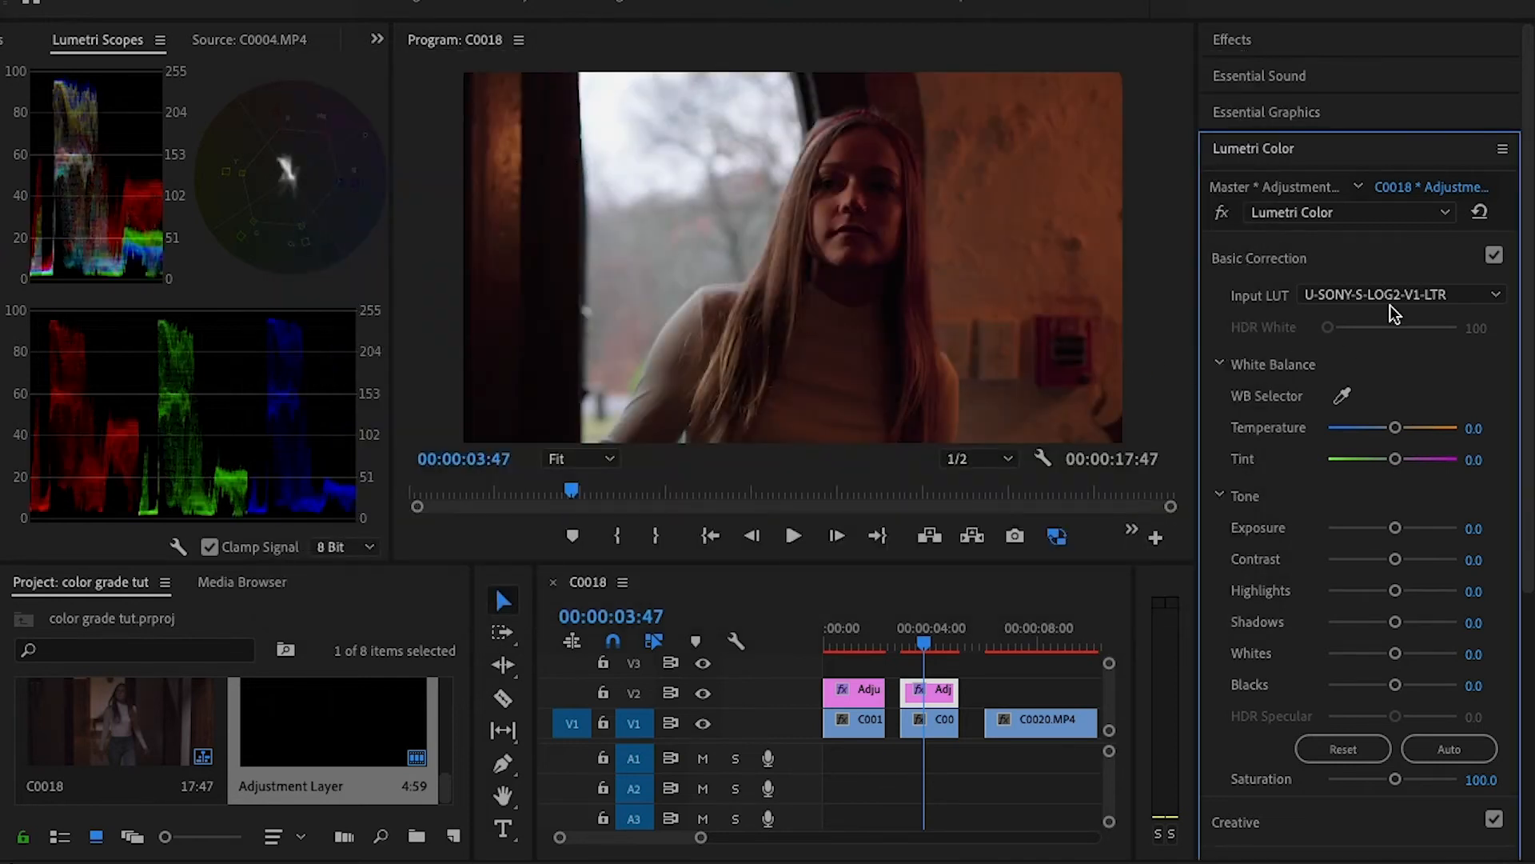
- Replace the second adjustment layer's input LUT with U-SONY-S-LOG2-V2-LTR from the same folder
left_click(1390, 302)
left_click(1342, 367)
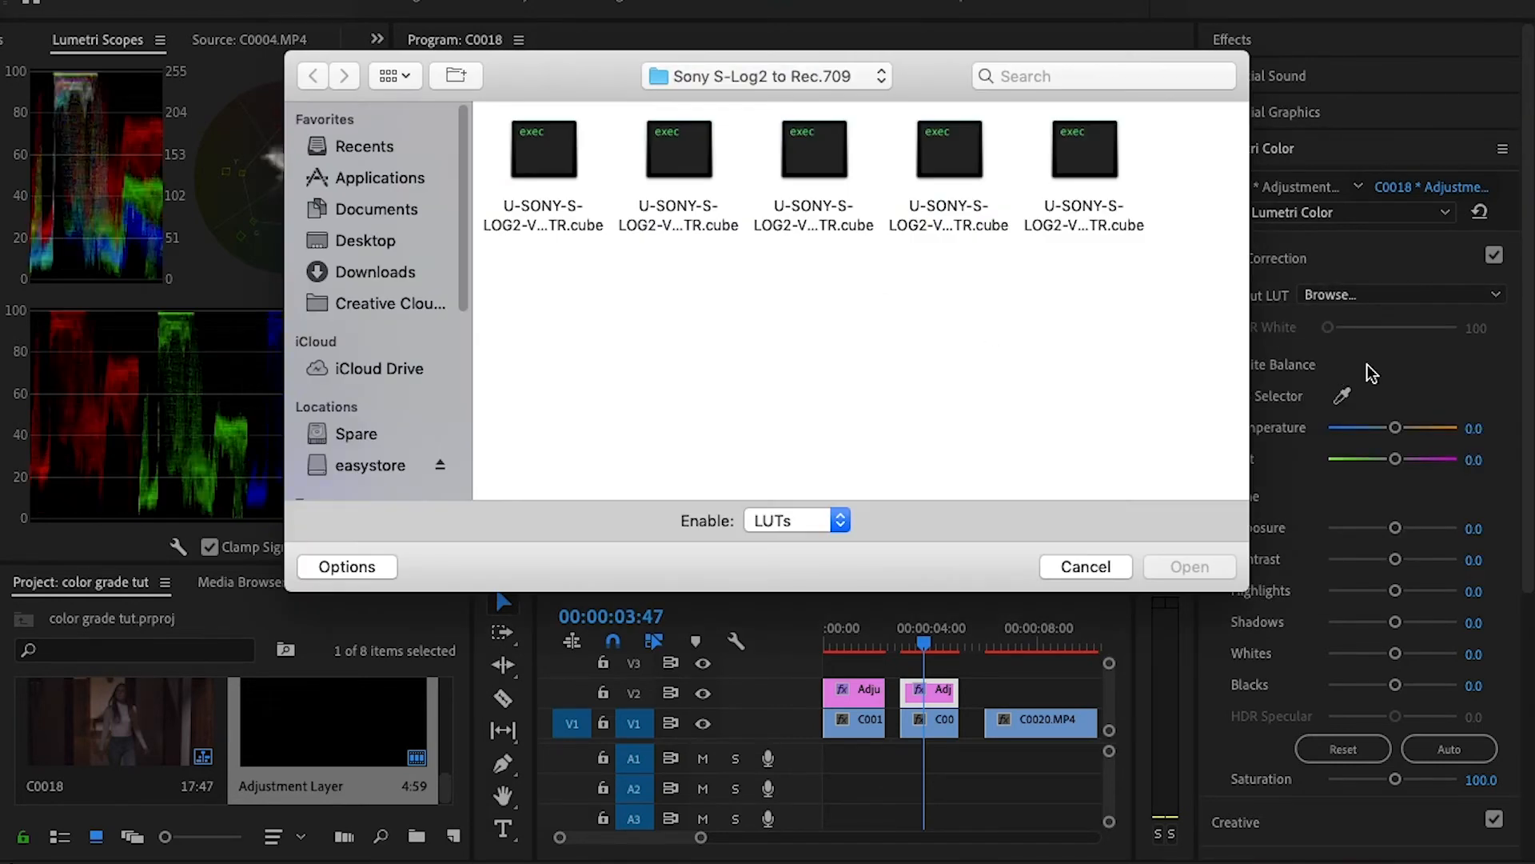
double_click(669, 159)
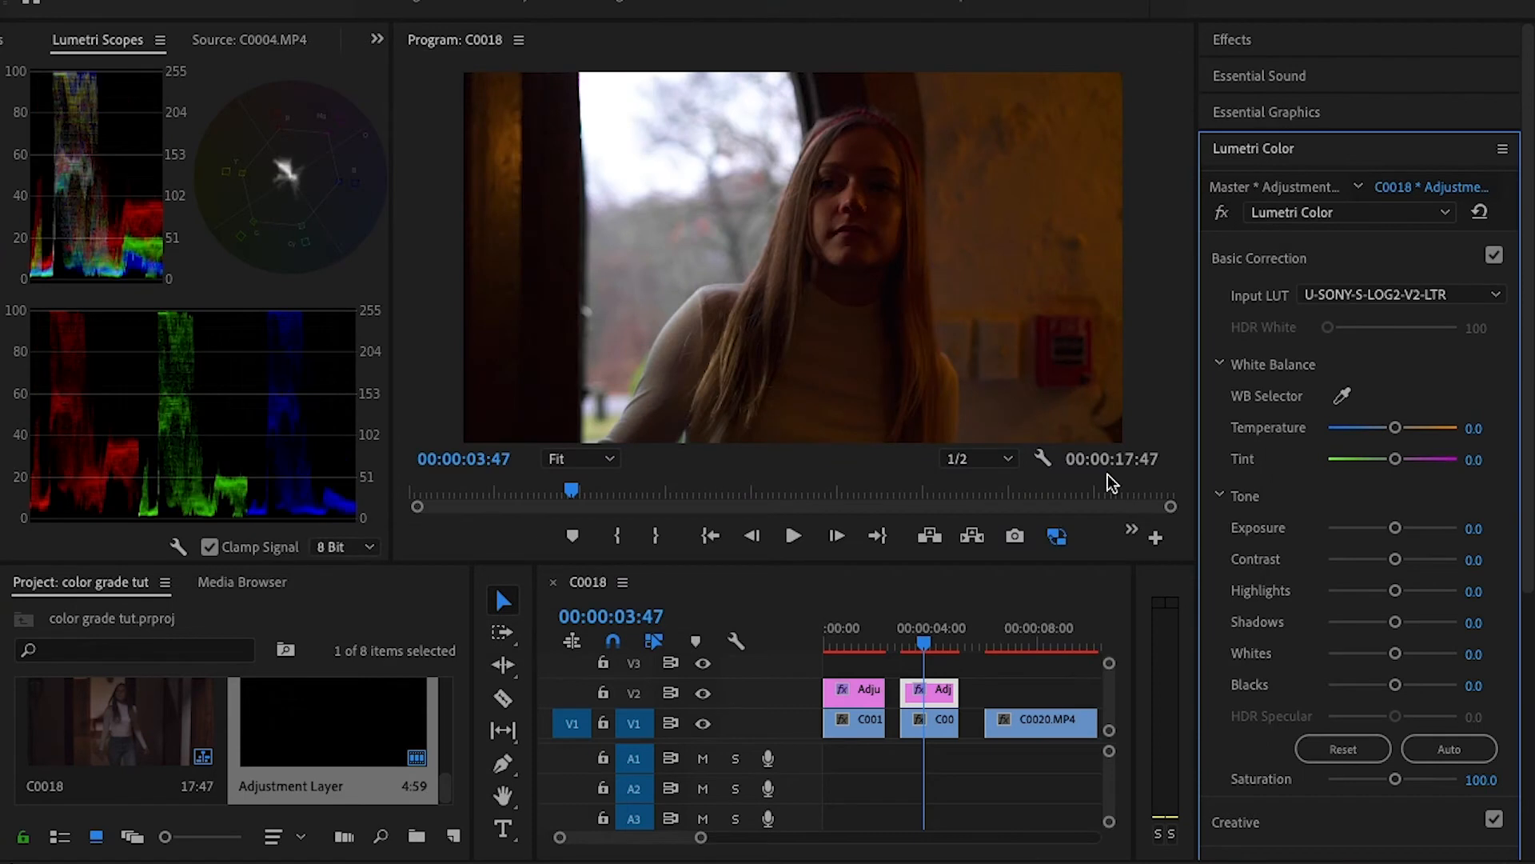
left_click(941, 690)
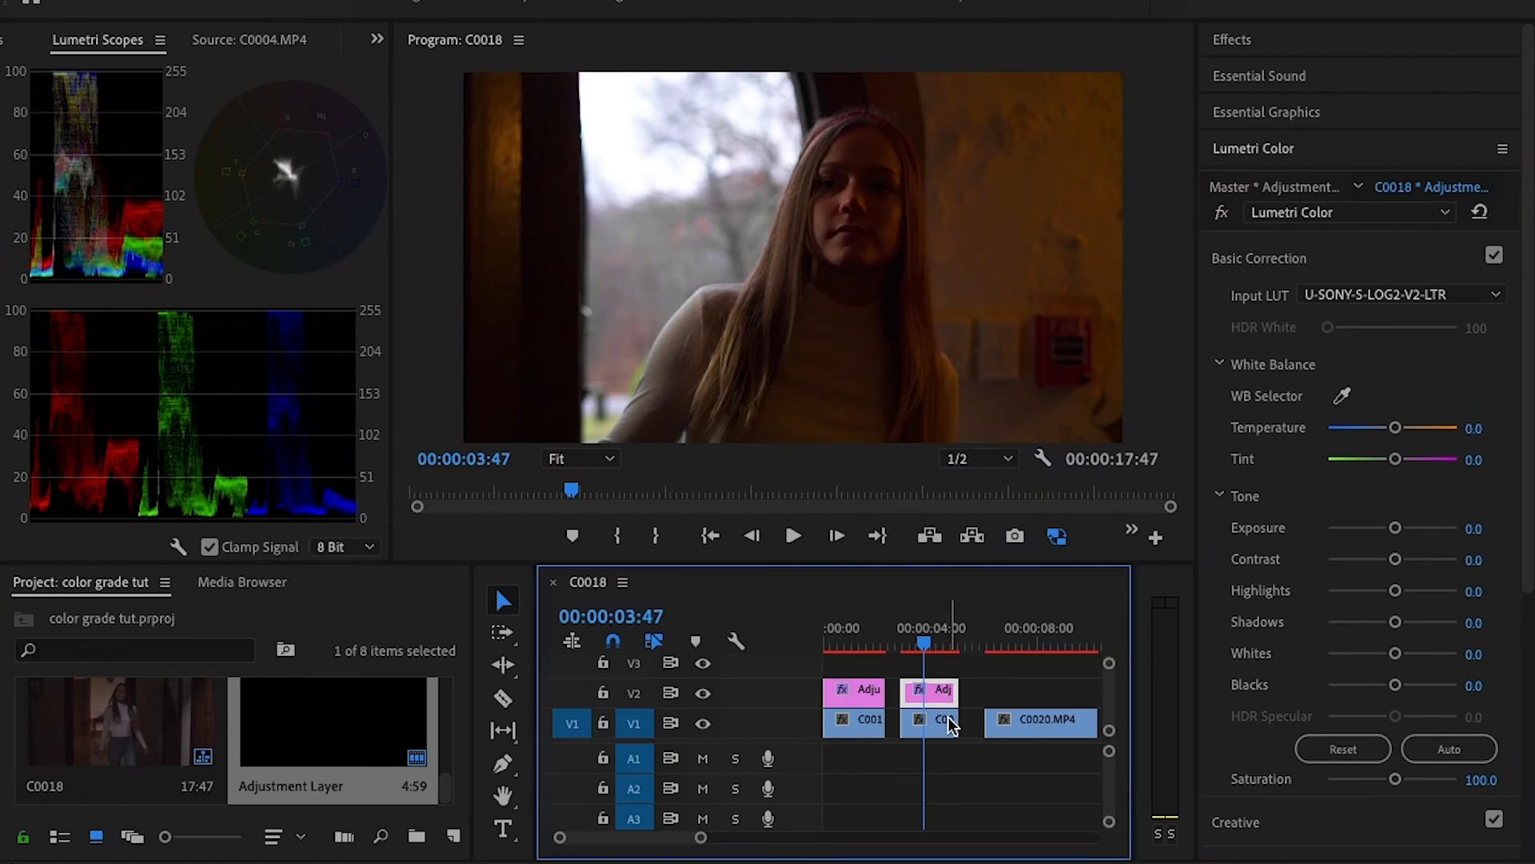
- Set the C0012.MP4 clip's exposure to 1.0 and temperature to -7.4, and scrub through the graded clip
left_click(947, 718)
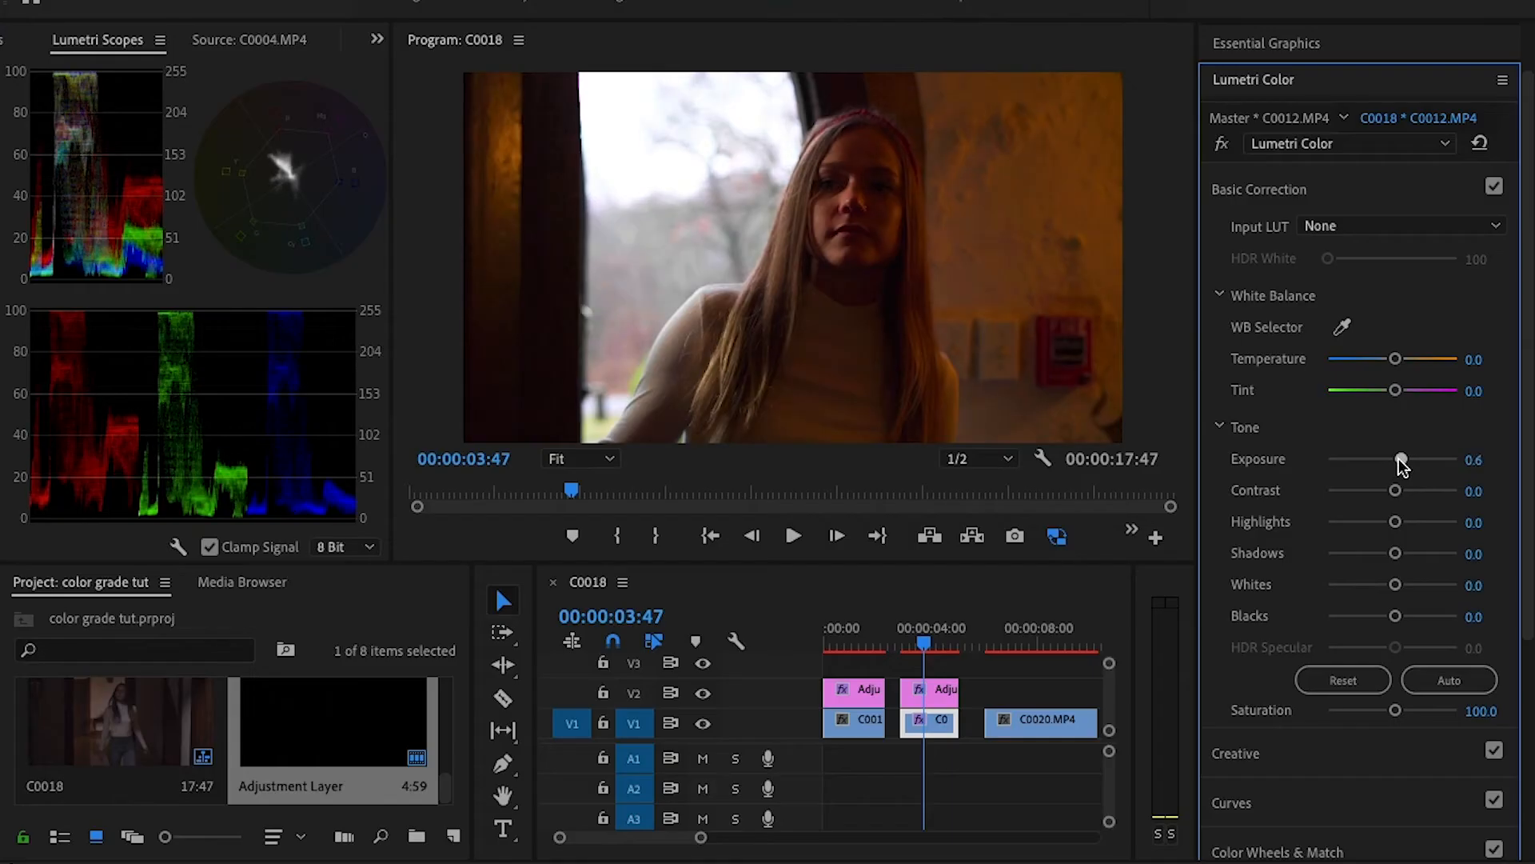
left_click_drag(1399, 459, 1408, 460)
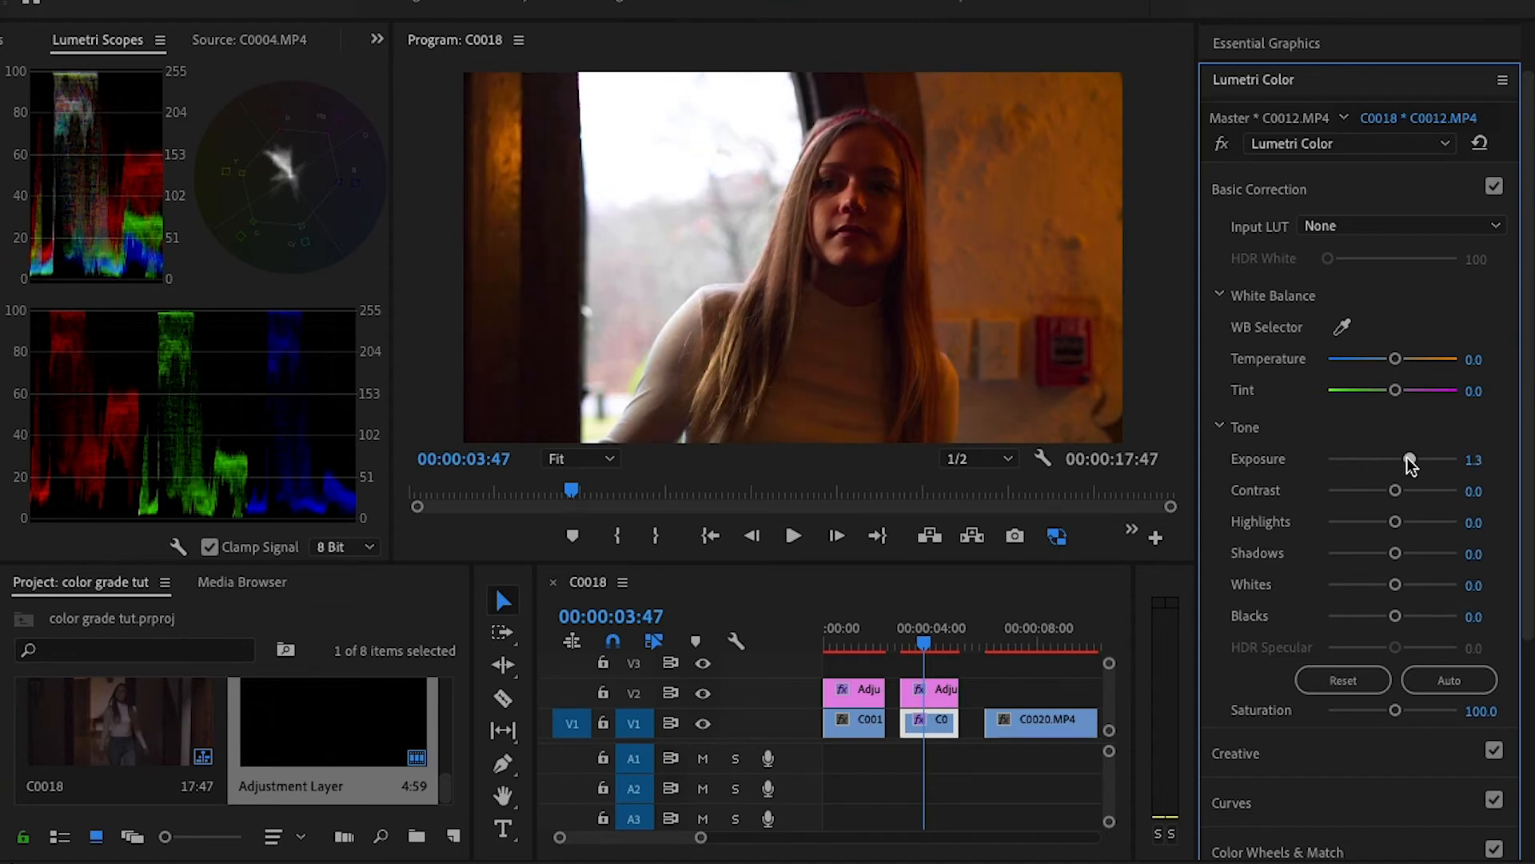
left_click_drag(1409, 461, 1407, 461)
left_click_drag(1389, 360, 1384, 358)
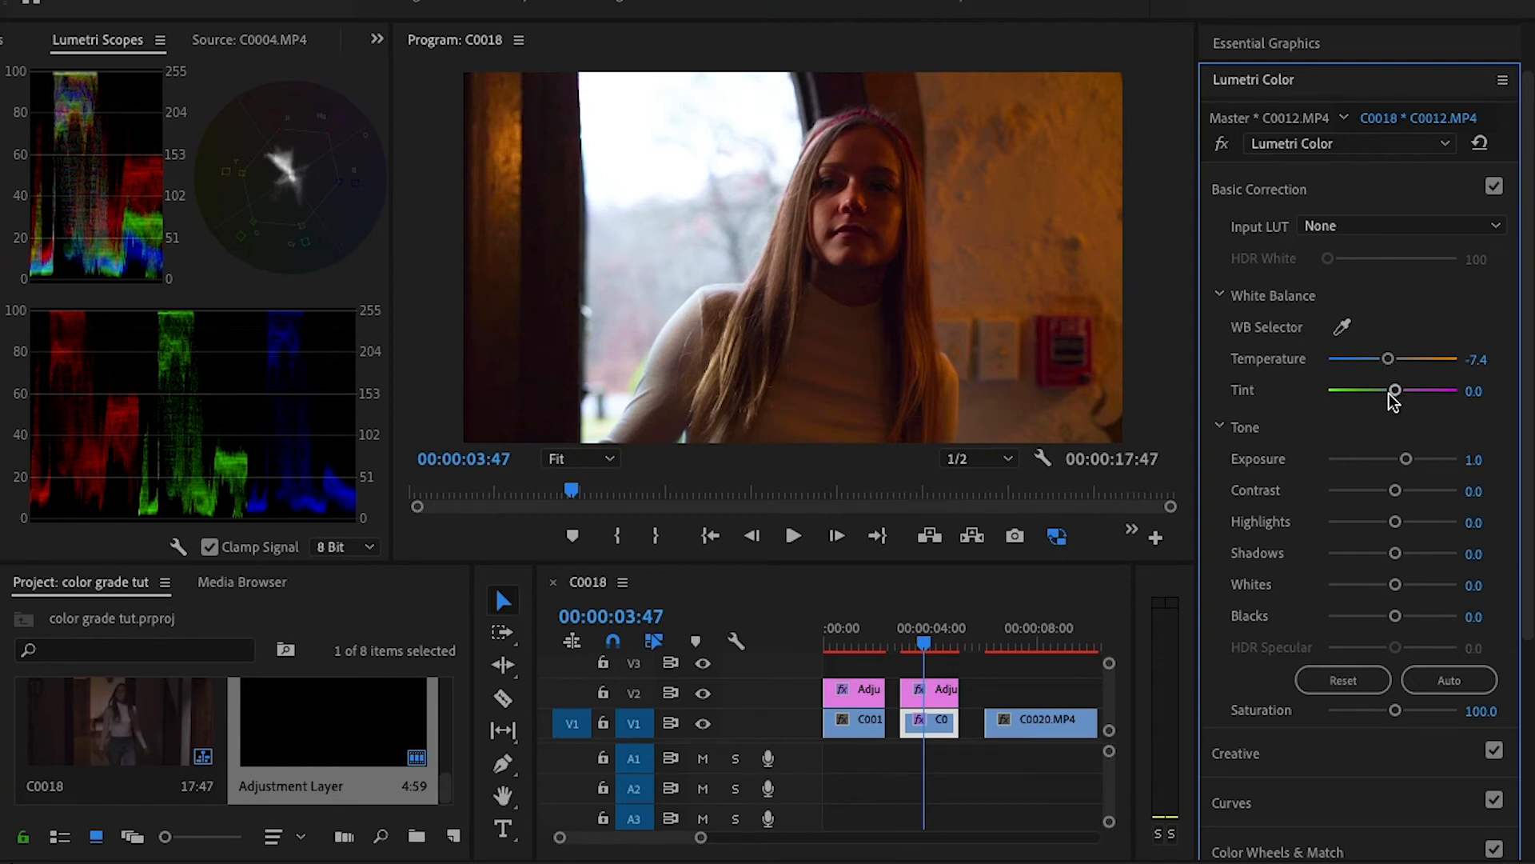
mouse_move(918, 635)
left_mouse_down()
mouse_move(899, 631)
mouse_move(978, 632)
mouse_move(925, 646)
left_mouse_up()
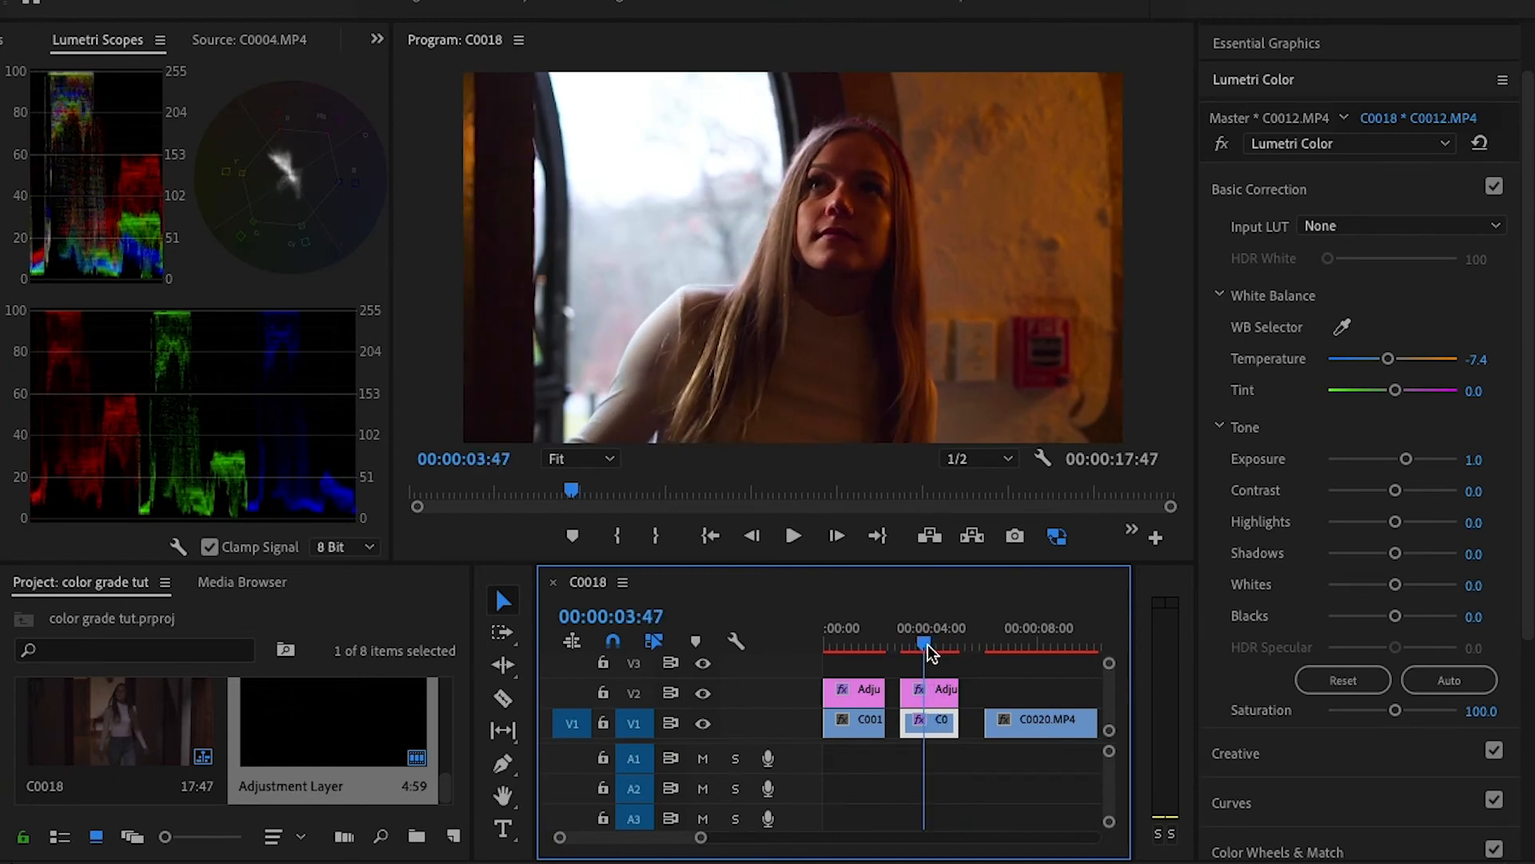
- Place an adjustment layer on V2 above C0020.MP4, trim it to that clip's length, and move the playhead to 00:00:06:48
left_click_drag(415, 786, 1027, 690)
left_click_drag(700, 837, 721, 837)
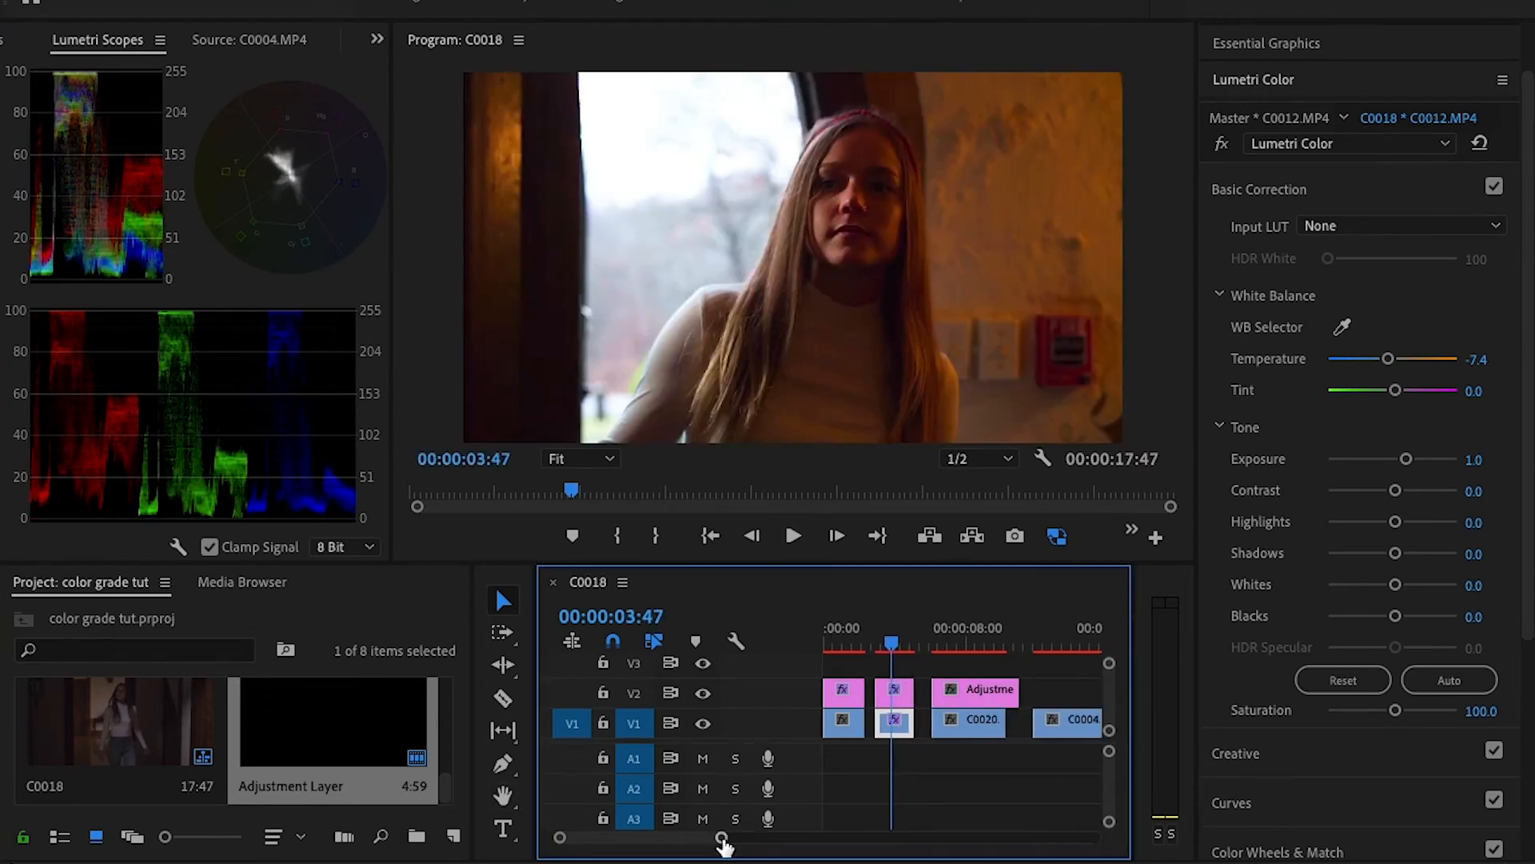
left_click_drag(1007, 681, 1005, 685)
left_click(971, 688)
left_click_drag(901, 650, 947, 643)
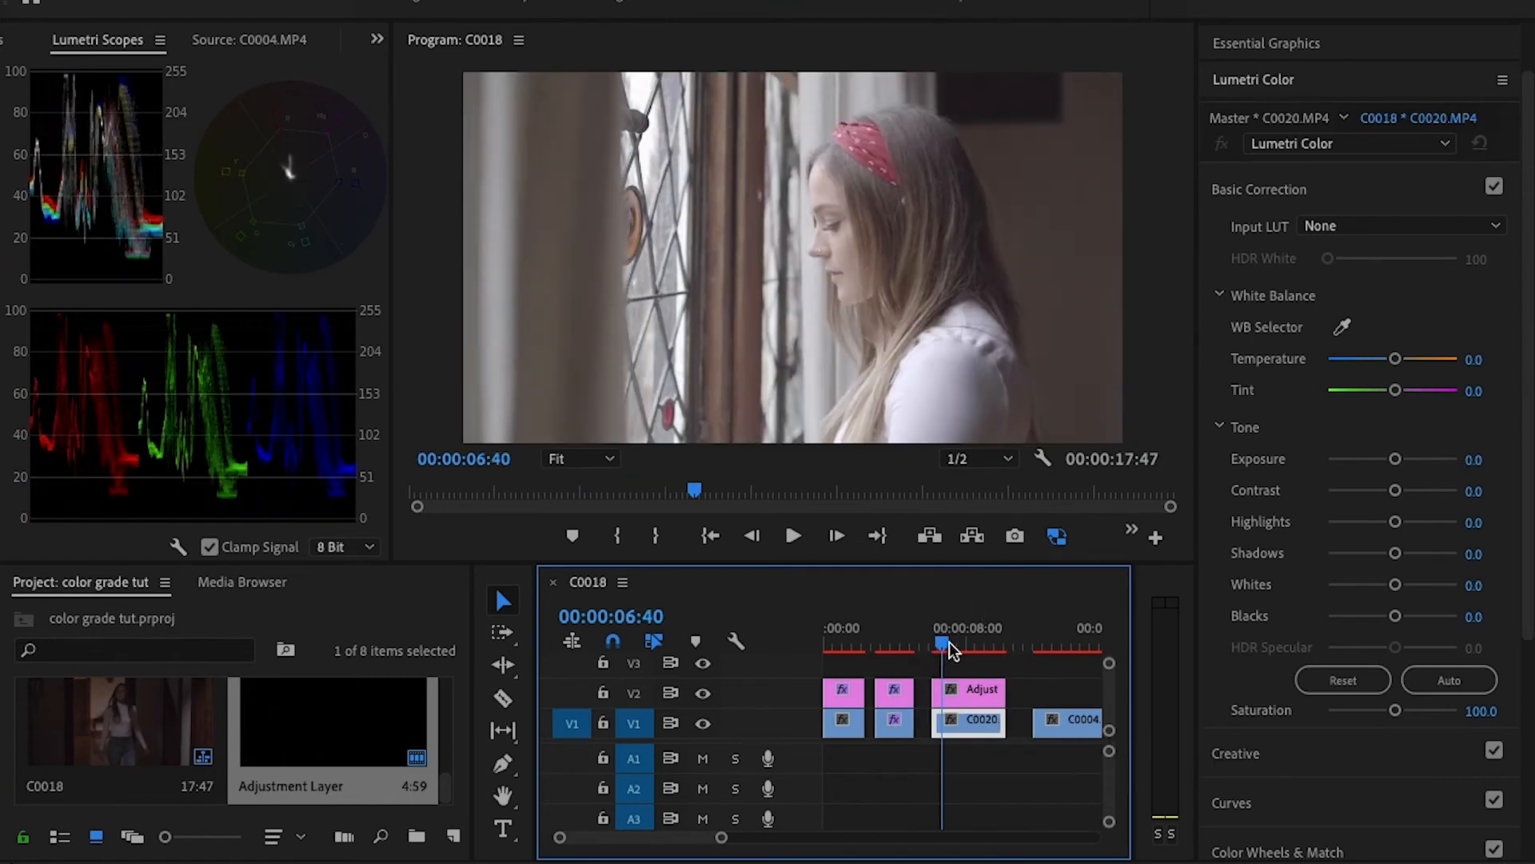
- Search the effects for "film conv" and apply FilmConvert Pro to the adjustment layer above C0020.MP4
left_click(966, 691)
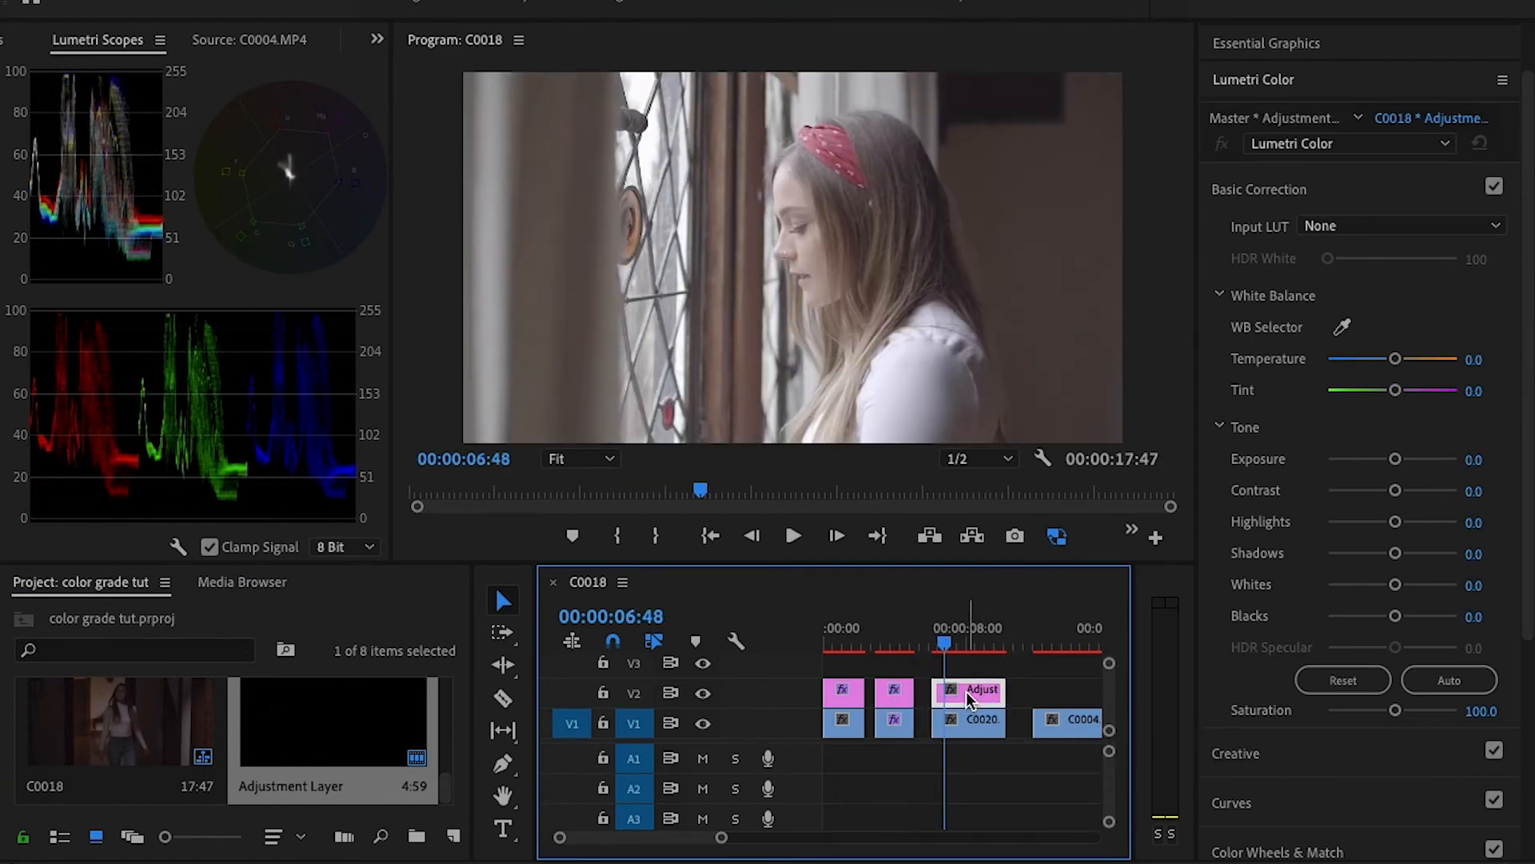
left_click(1271, 46)
left_click(1288, 45)
left_click(1289, 70)
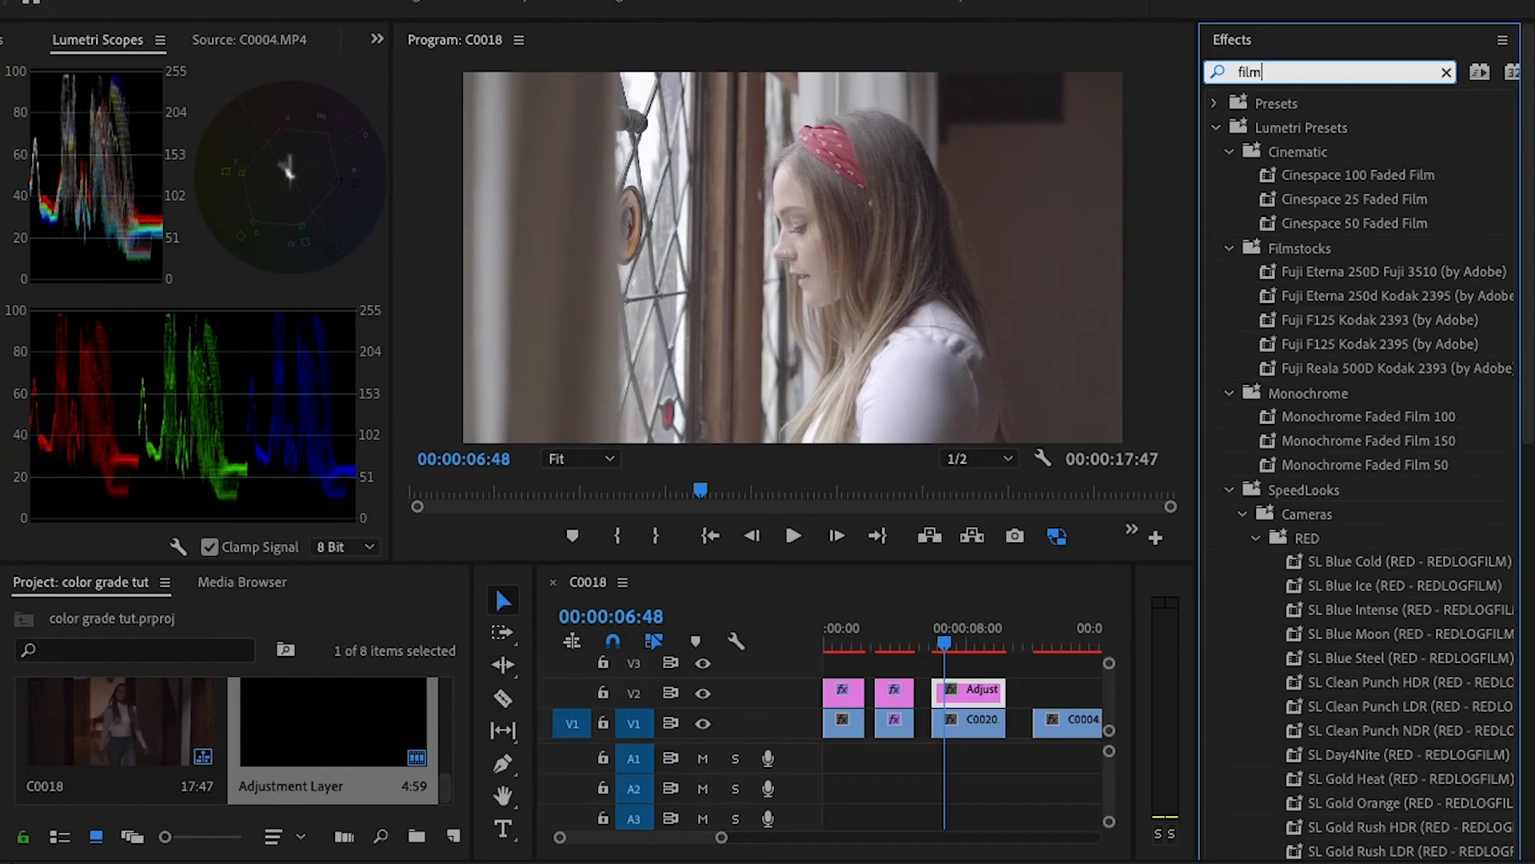
type("conv")
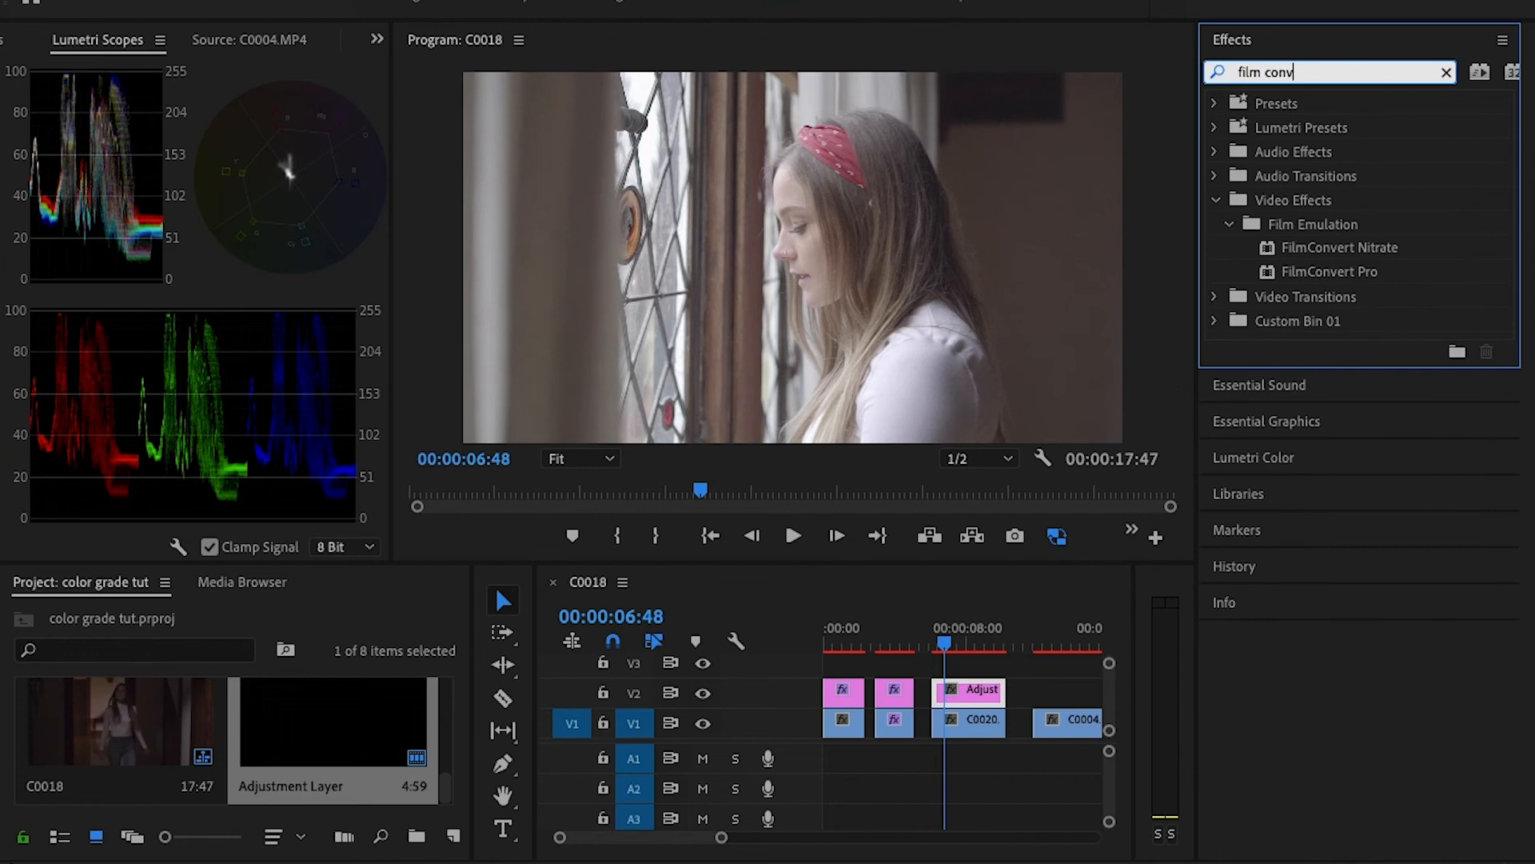
left_click_drag(1367, 270, 972, 700)
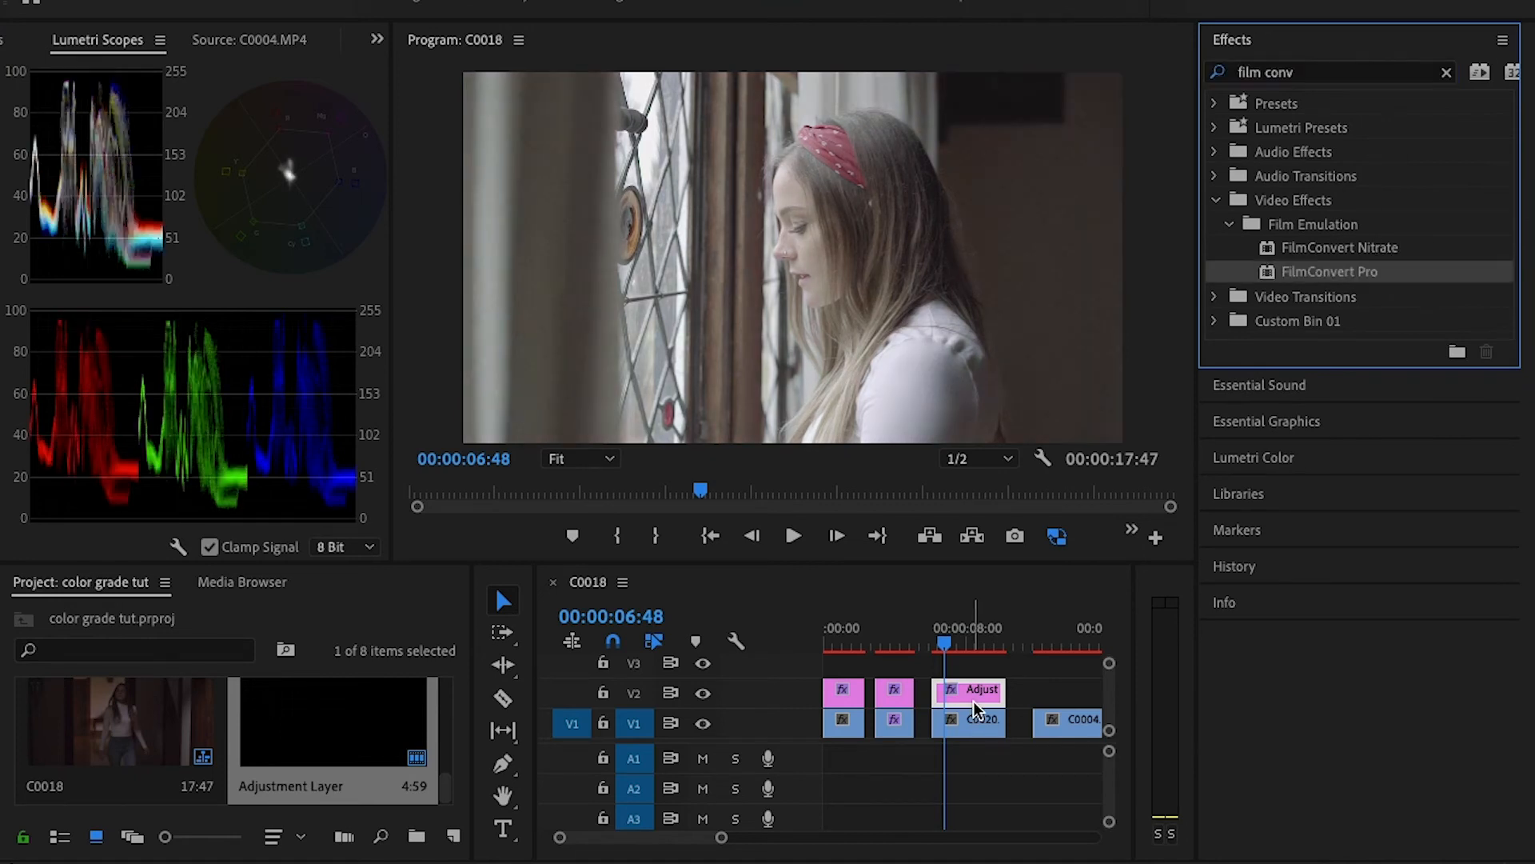
- Show the third adjustment layer's FilmConvert Pro camera settings in the effect controls and open the source camera chooser
left_click(377, 38)
left_click(414, 69)
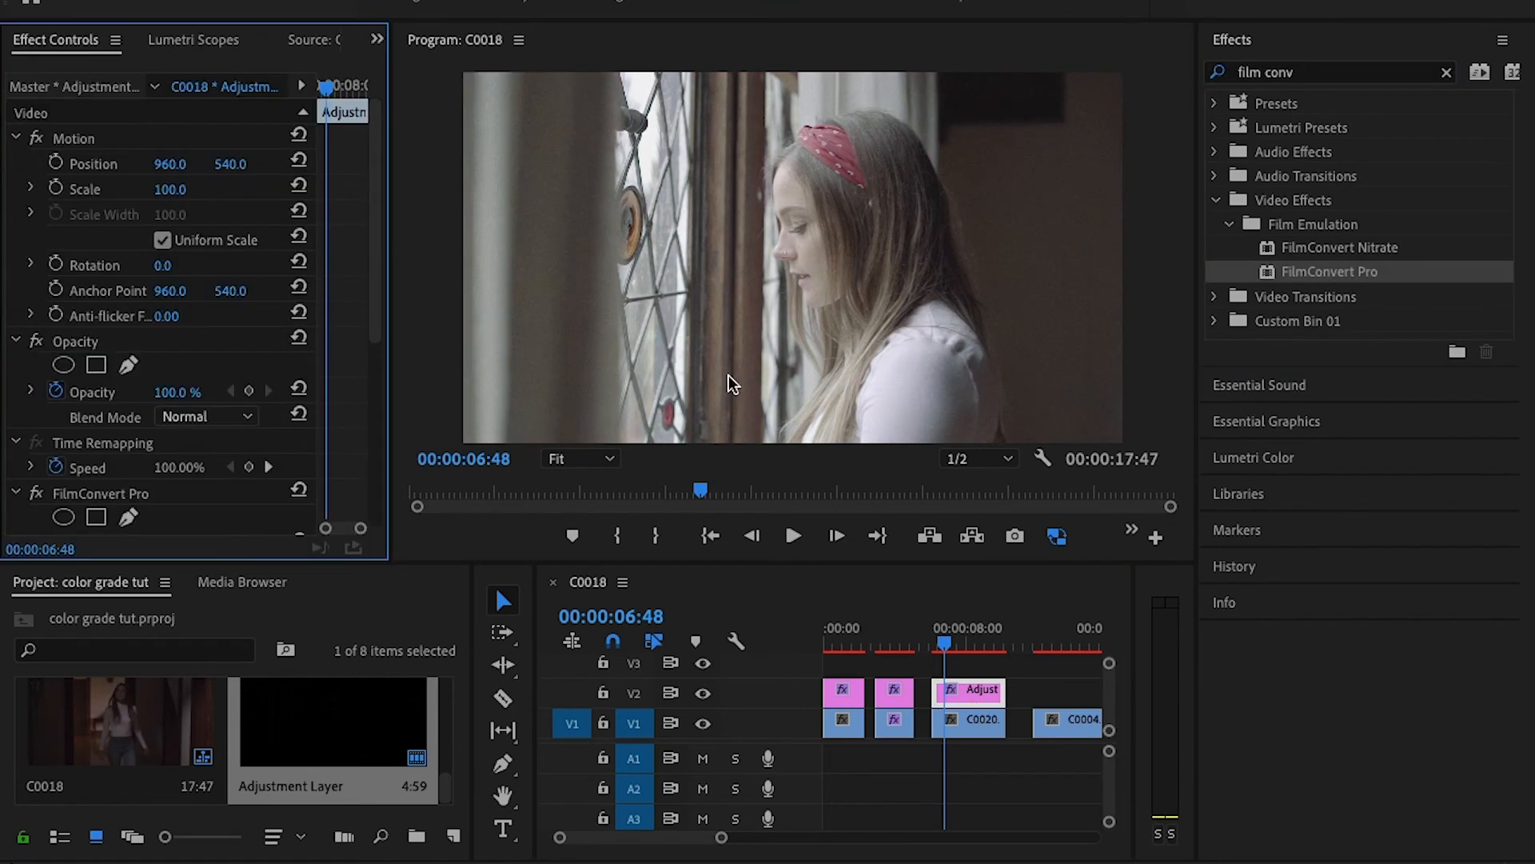
left_click(982, 693)
left_click_drag(372, 185, 364, 384)
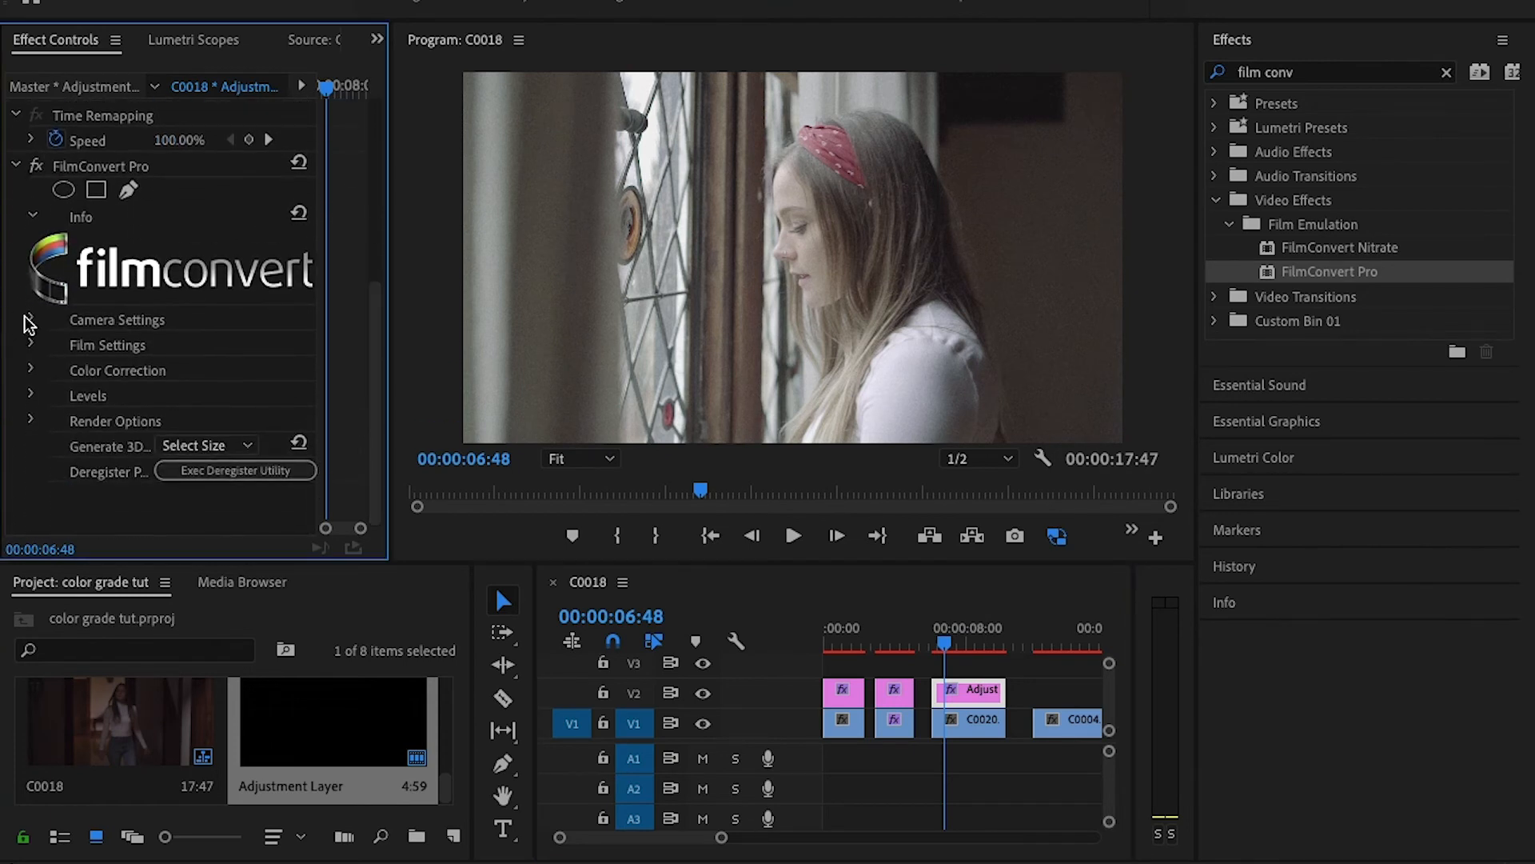
left_click(30, 318)
left_click(158, 372)
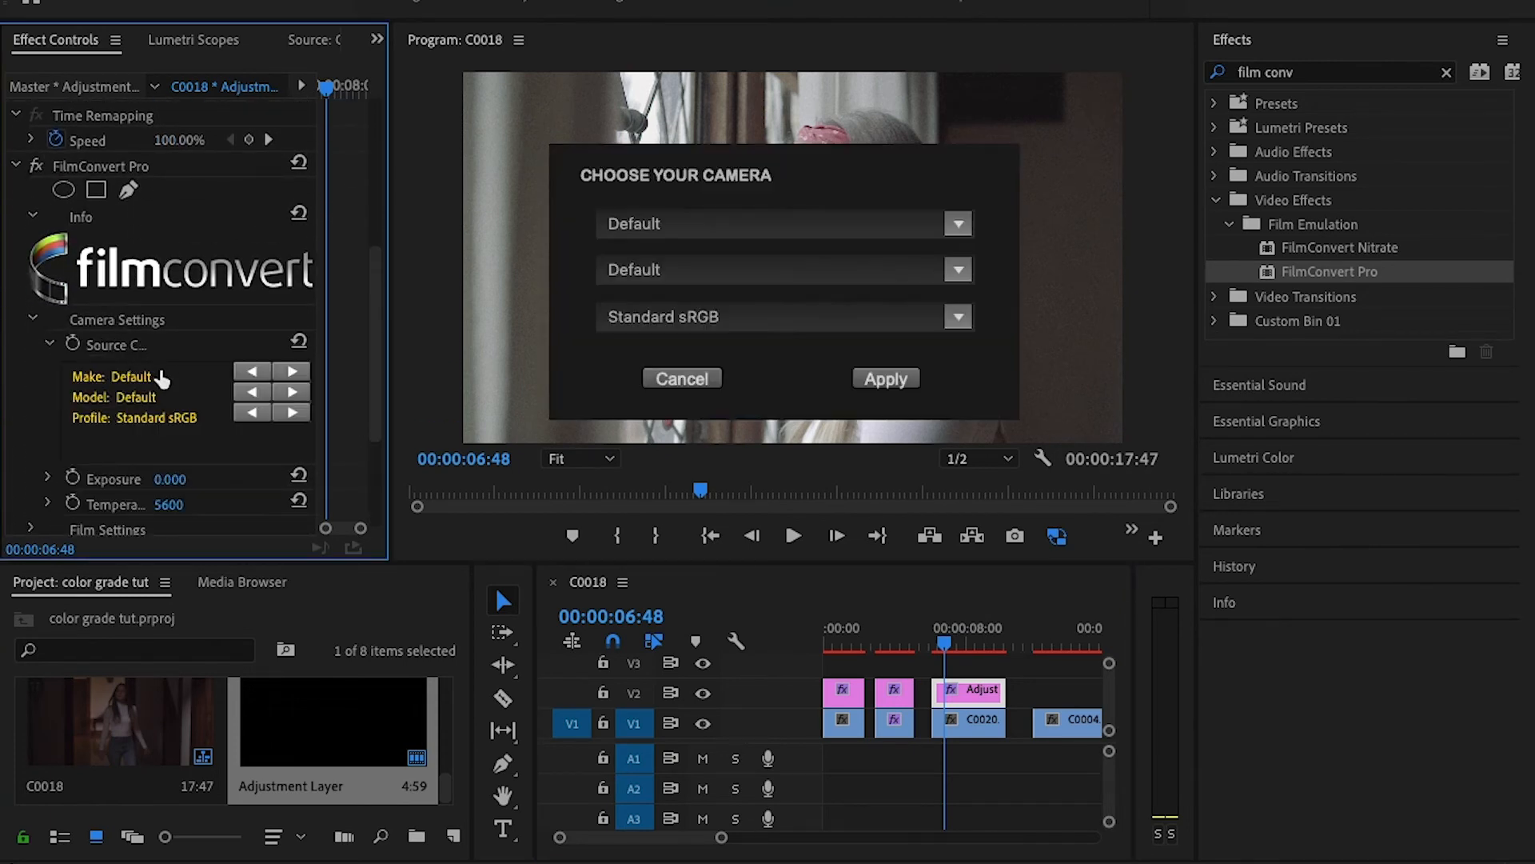
- Set the source camera to Sony, A7s mk2 with the S-Log2 Pro profile, and scrub through C0020.MP4 to 00:00:08:26
left_click(957, 224)
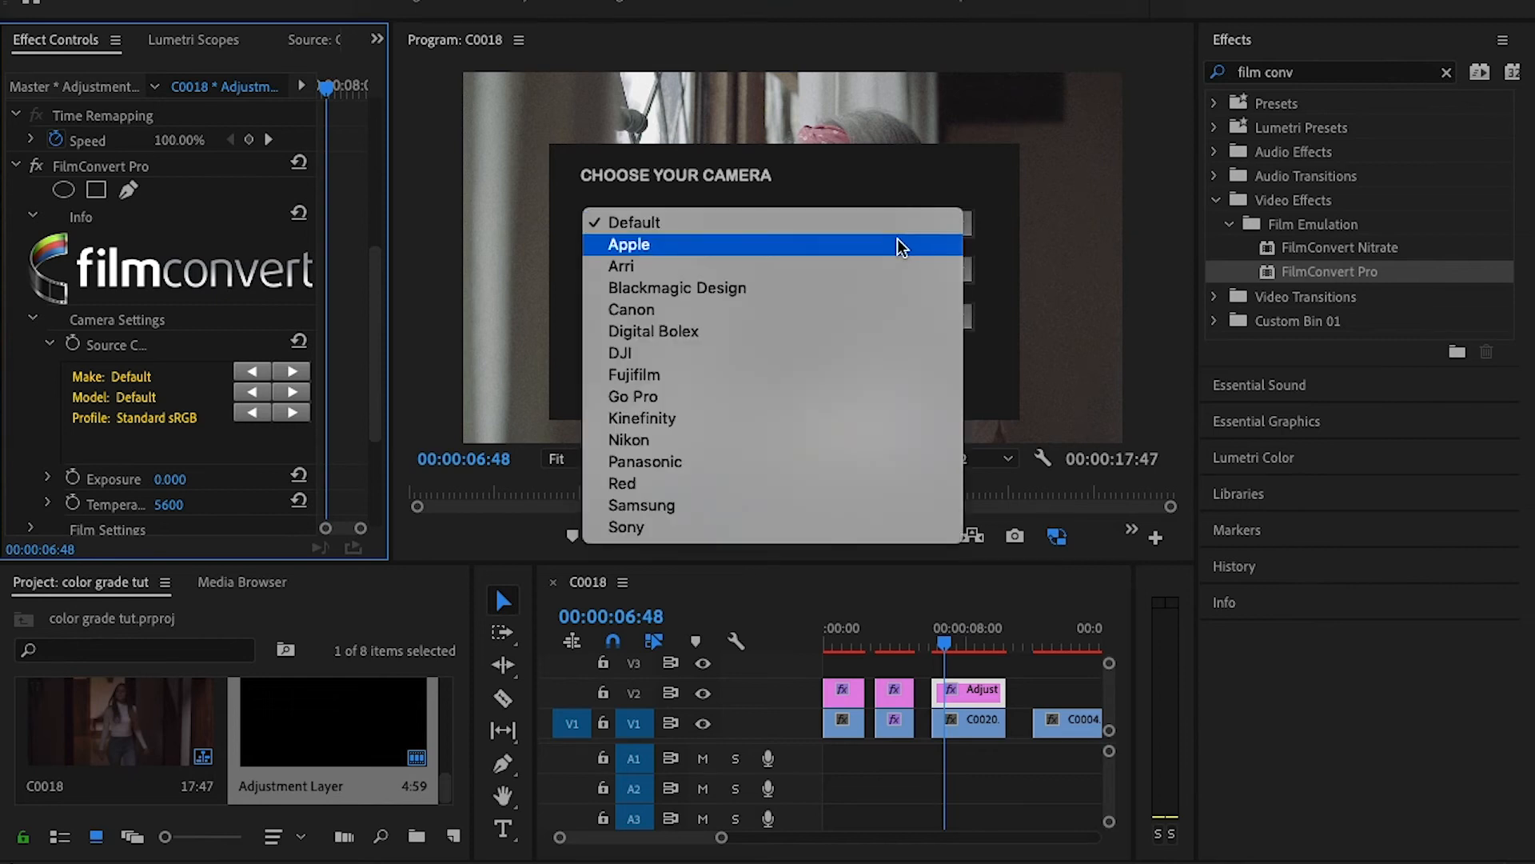
left_click(751, 527)
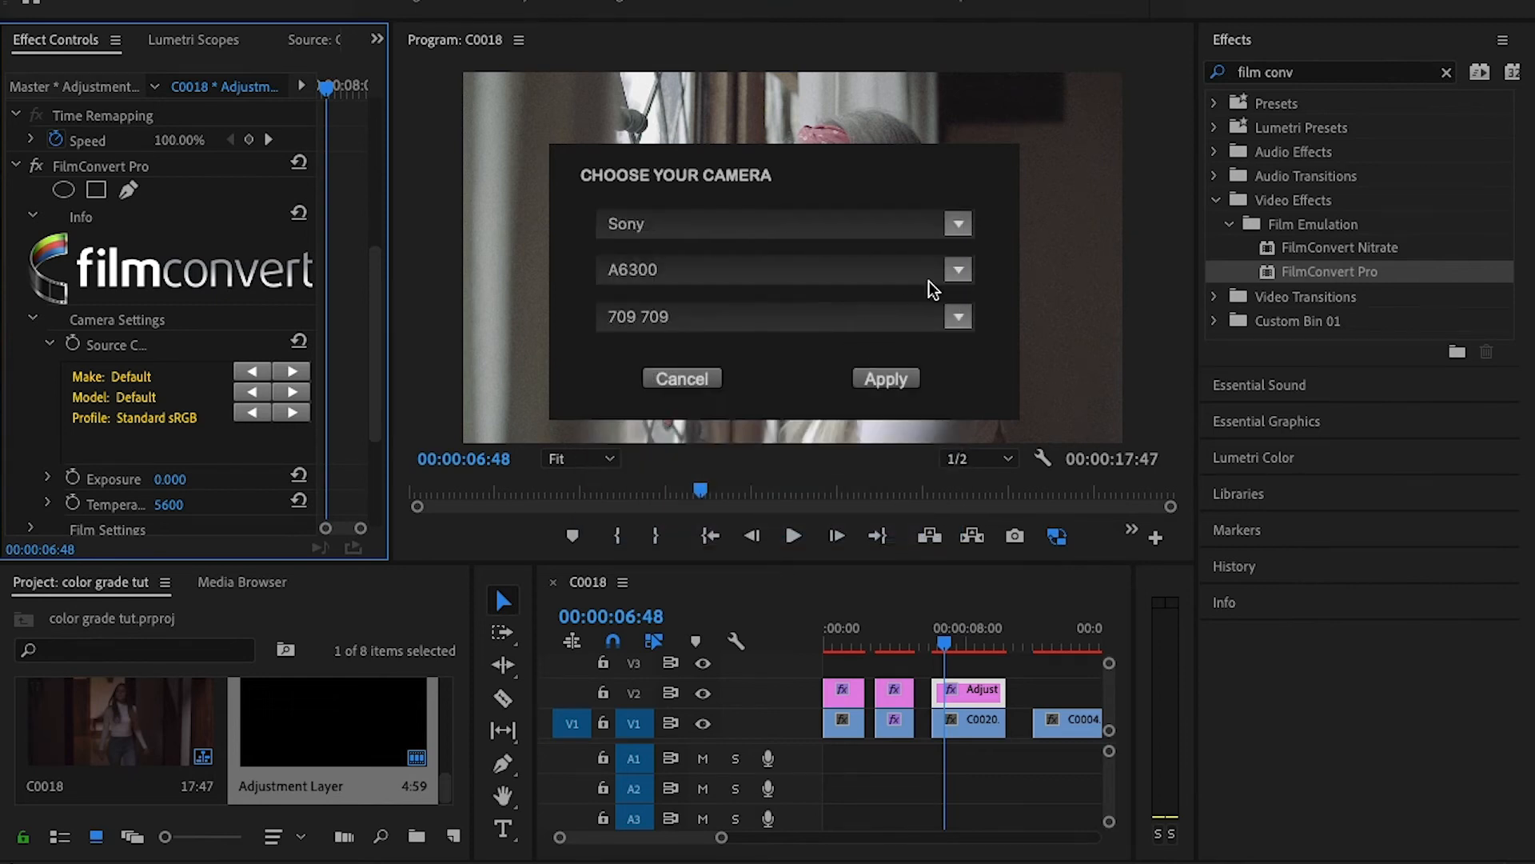
left_click(902, 275)
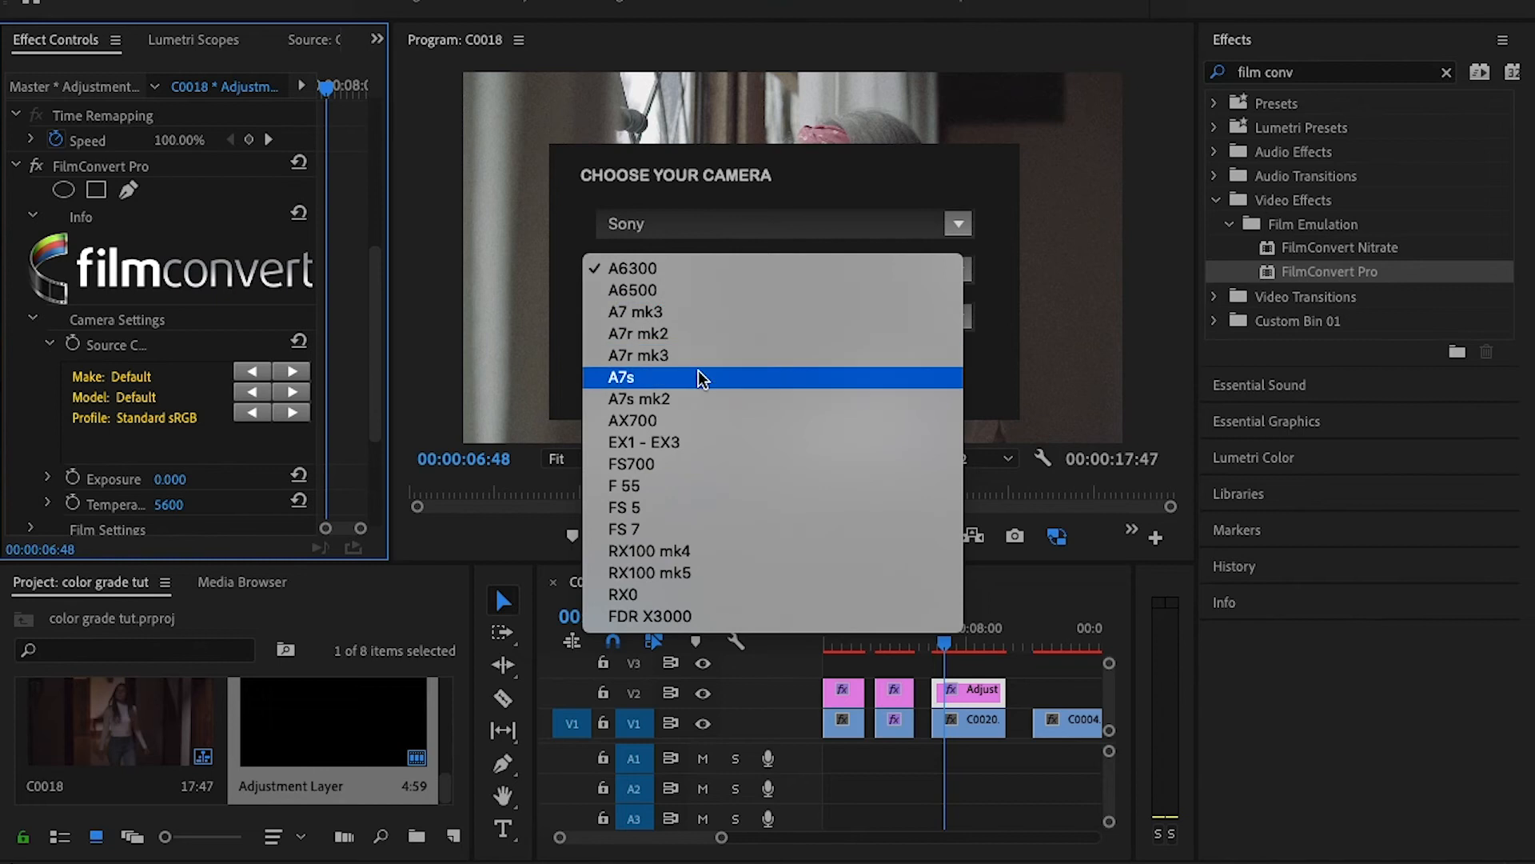
left_click(693, 398)
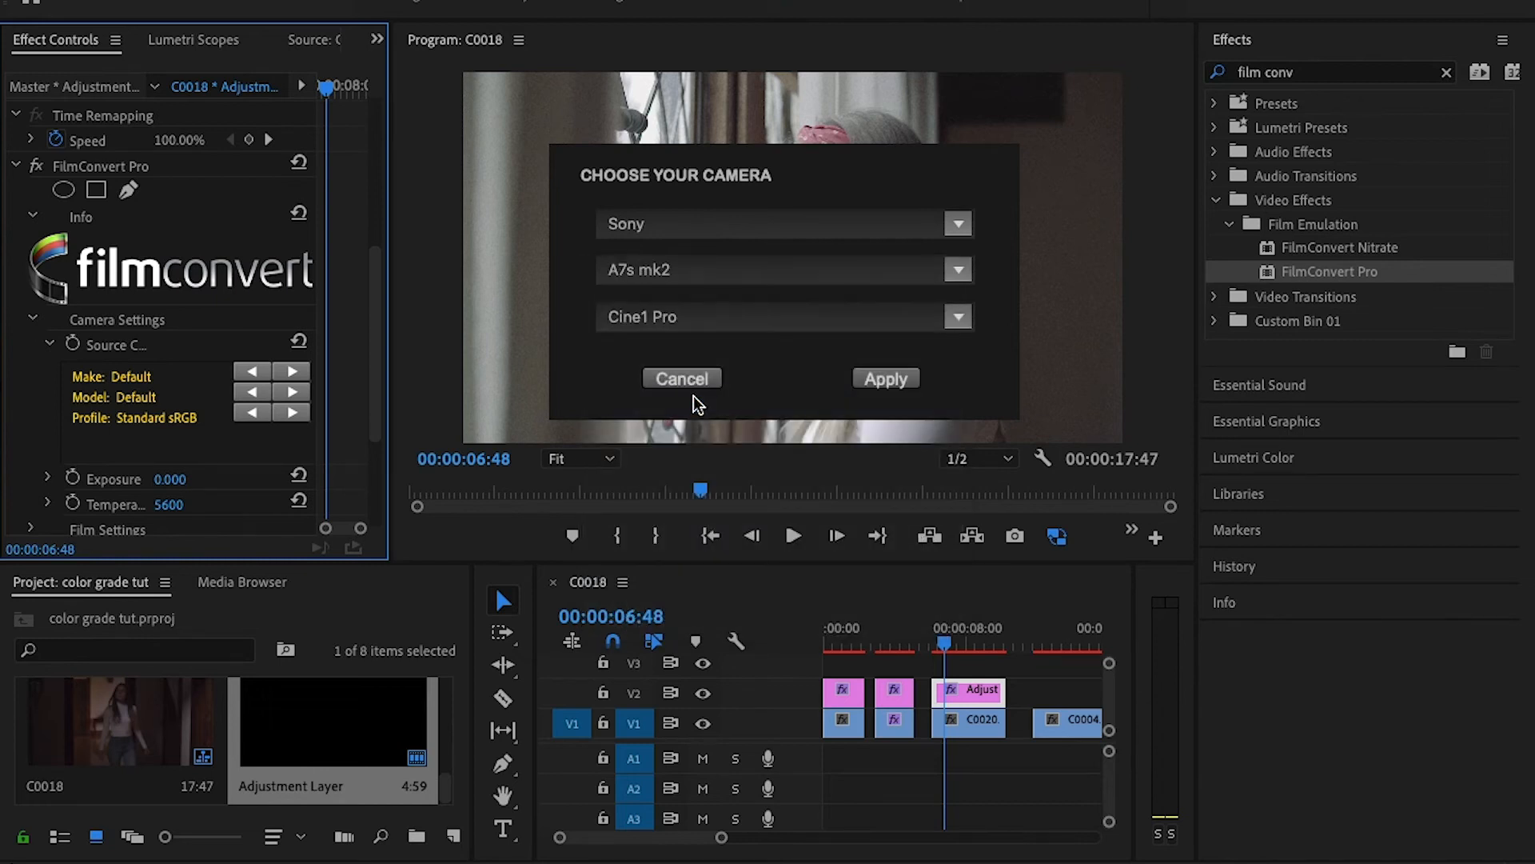
left_click(953, 323)
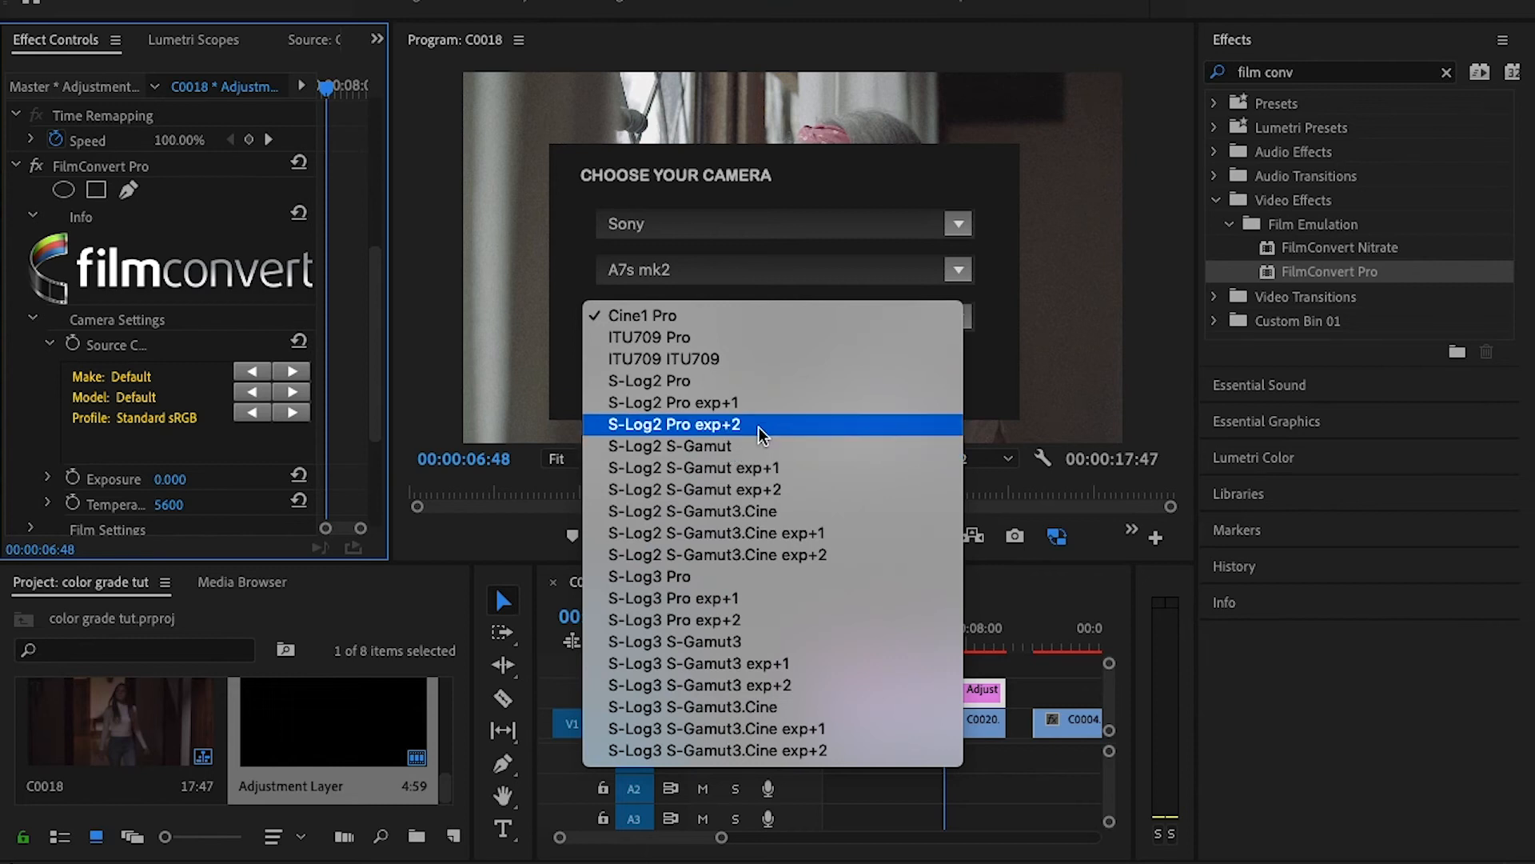
left_click(775, 382)
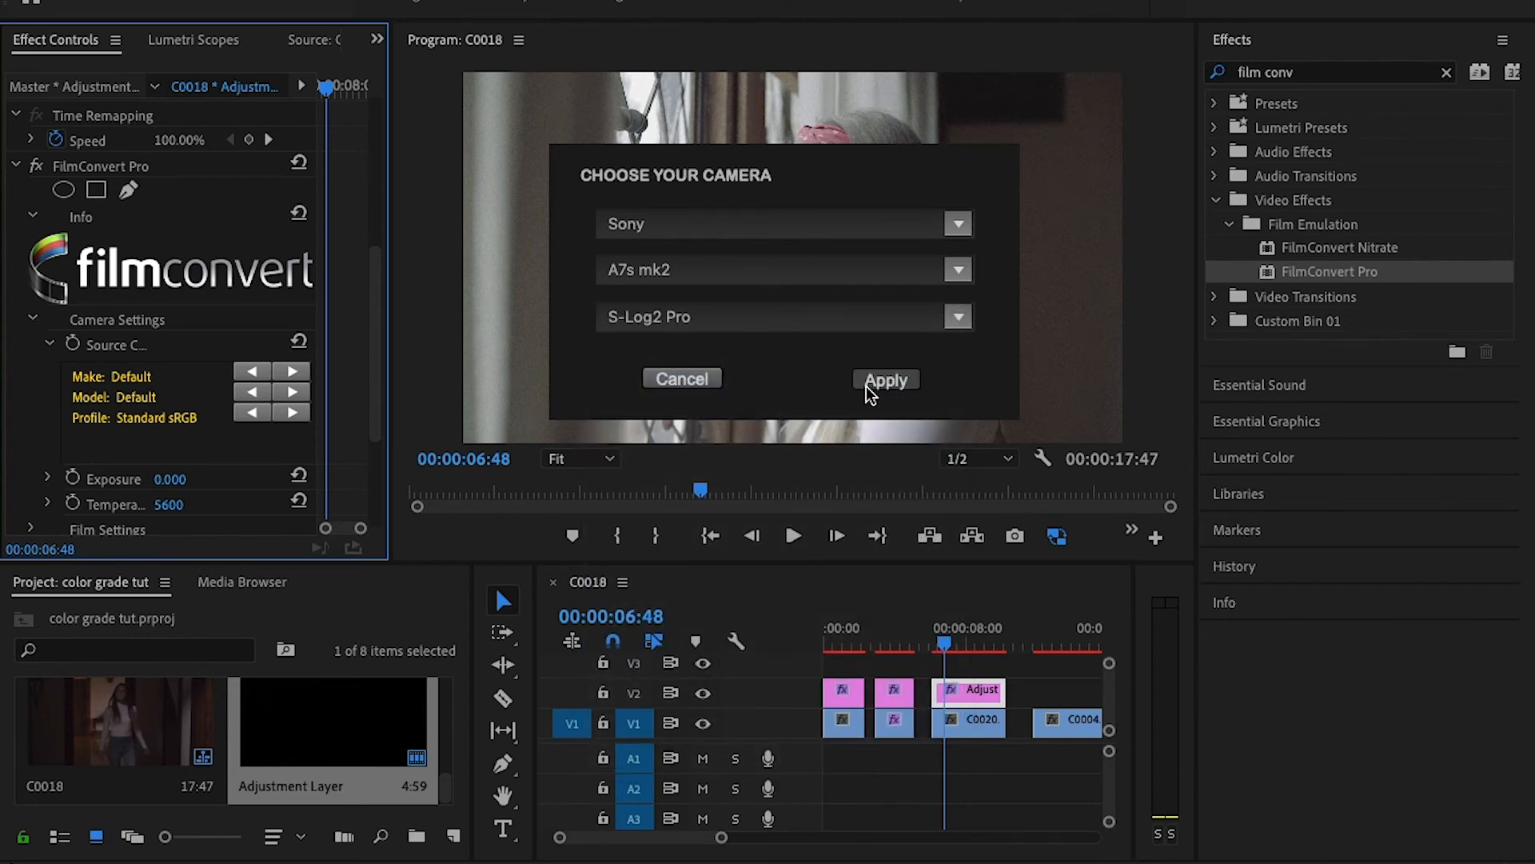
left_click(868, 382)
mouse_move(947, 636)
left_mouse_down()
mouse_move(982, 636)
mouse_move(950, 646)
mouse_move(973, 649)
left_mouse_up()
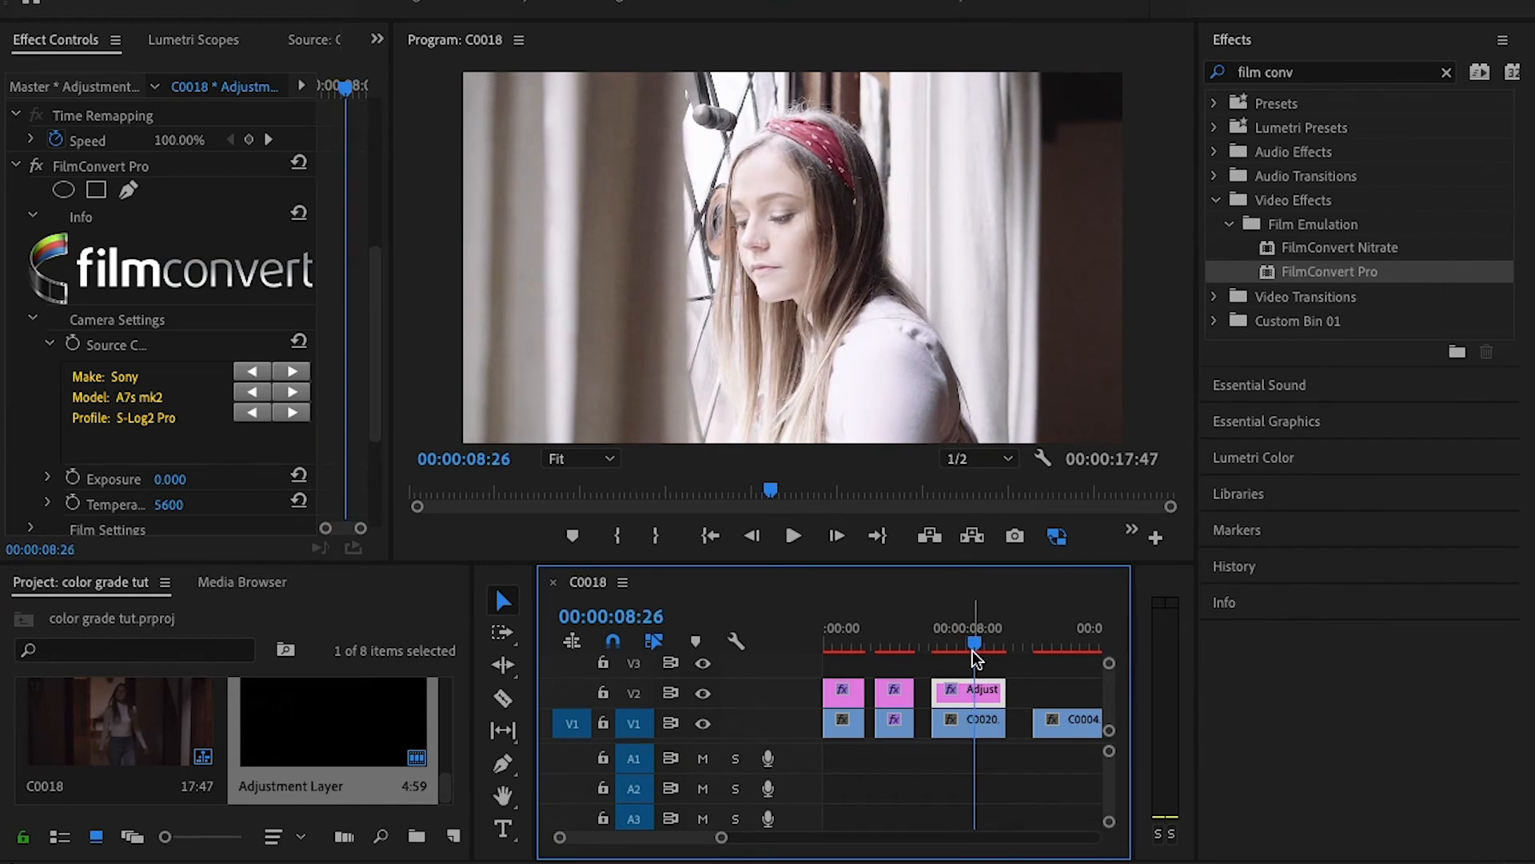
- In Lumetri Basic Correction for the adjustment layer above C0020.MP4, set Highlights to -61.1, Shadows to -20.4, Contrast to 1.9 and Blacks to -14.8
left_click(1289, 457)
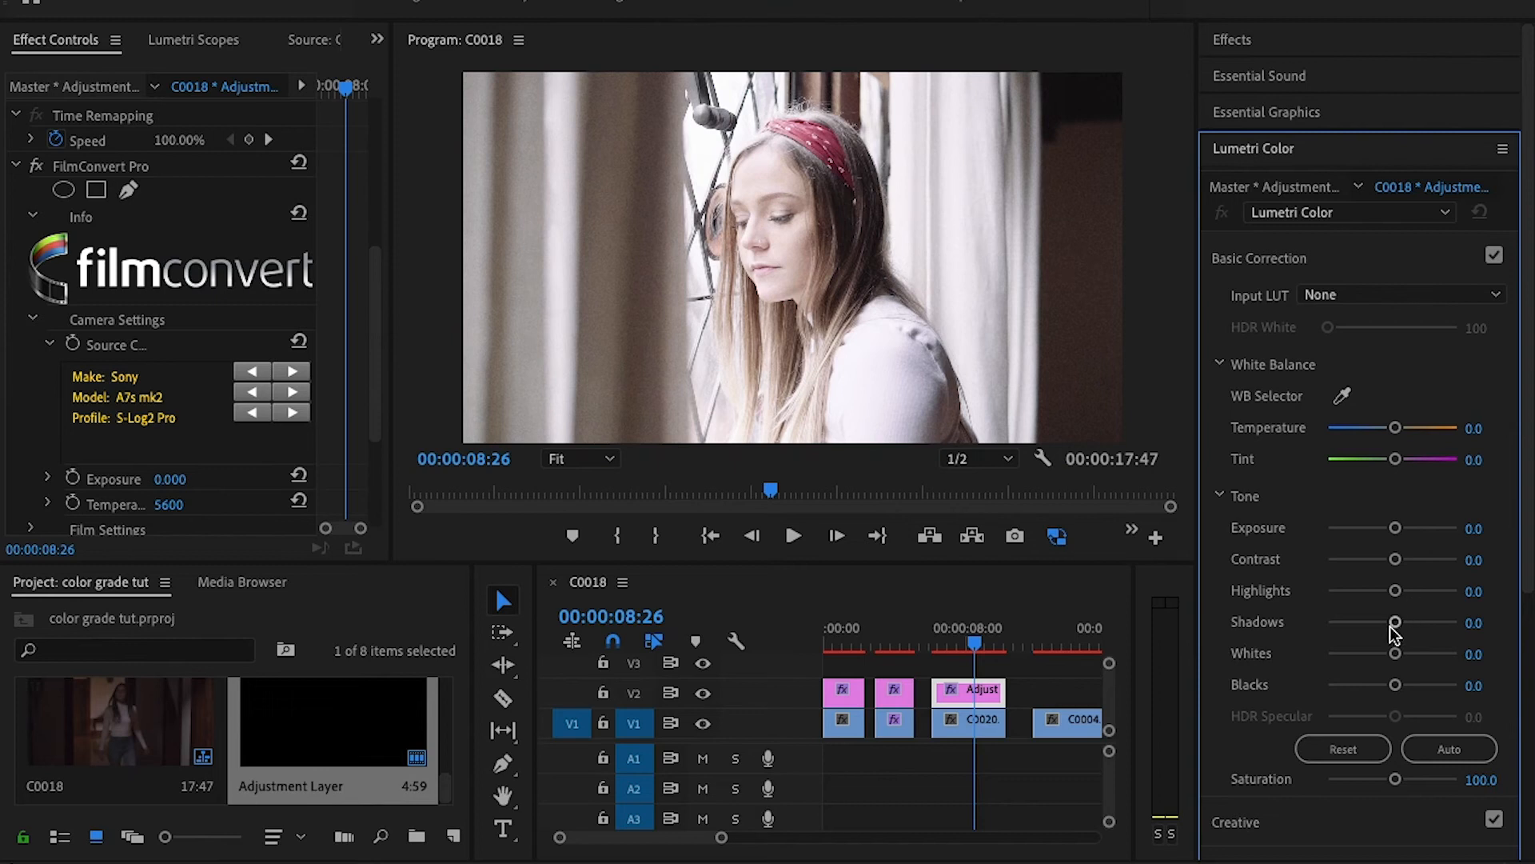
left_click_drag(1394, 593, 1353, 599)
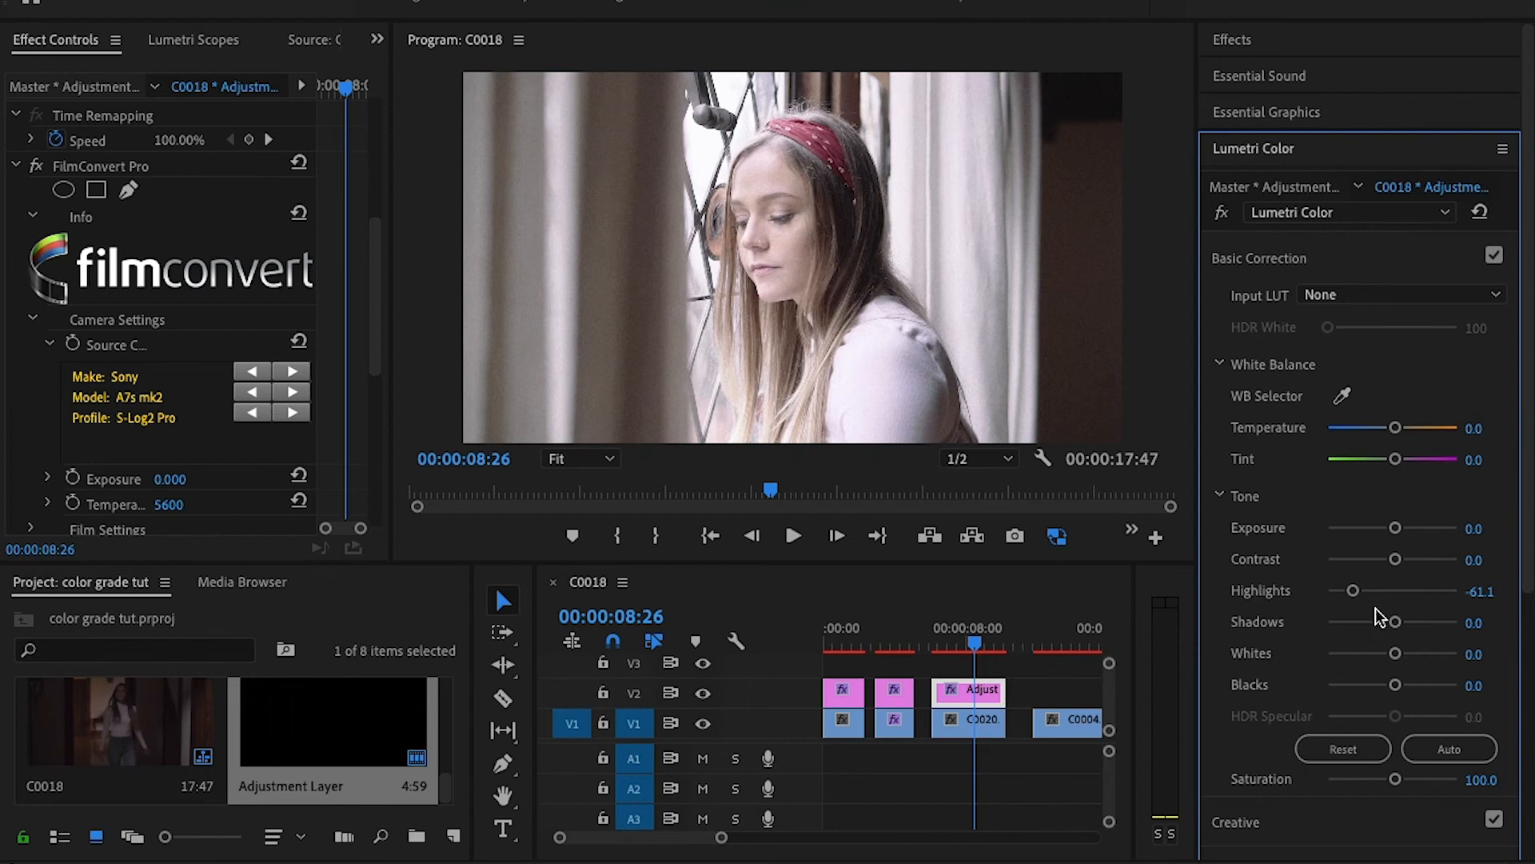
left_click_drag(1396, 623, 1379, 626)
left_click_drag(1395, 559, 1392, 564)
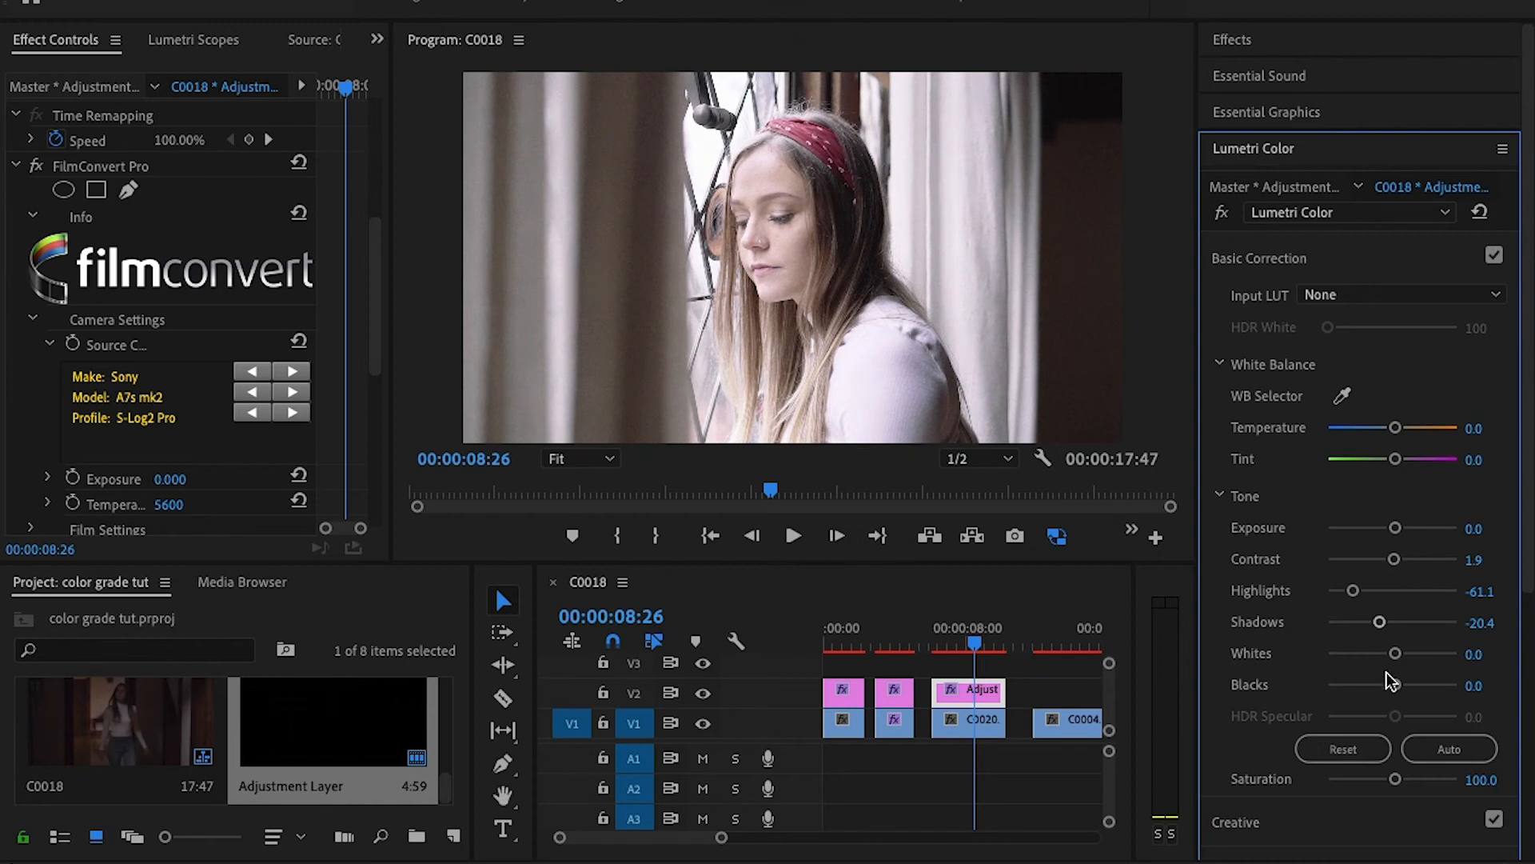
left_click_drag(1395, 685, 1383, 687)
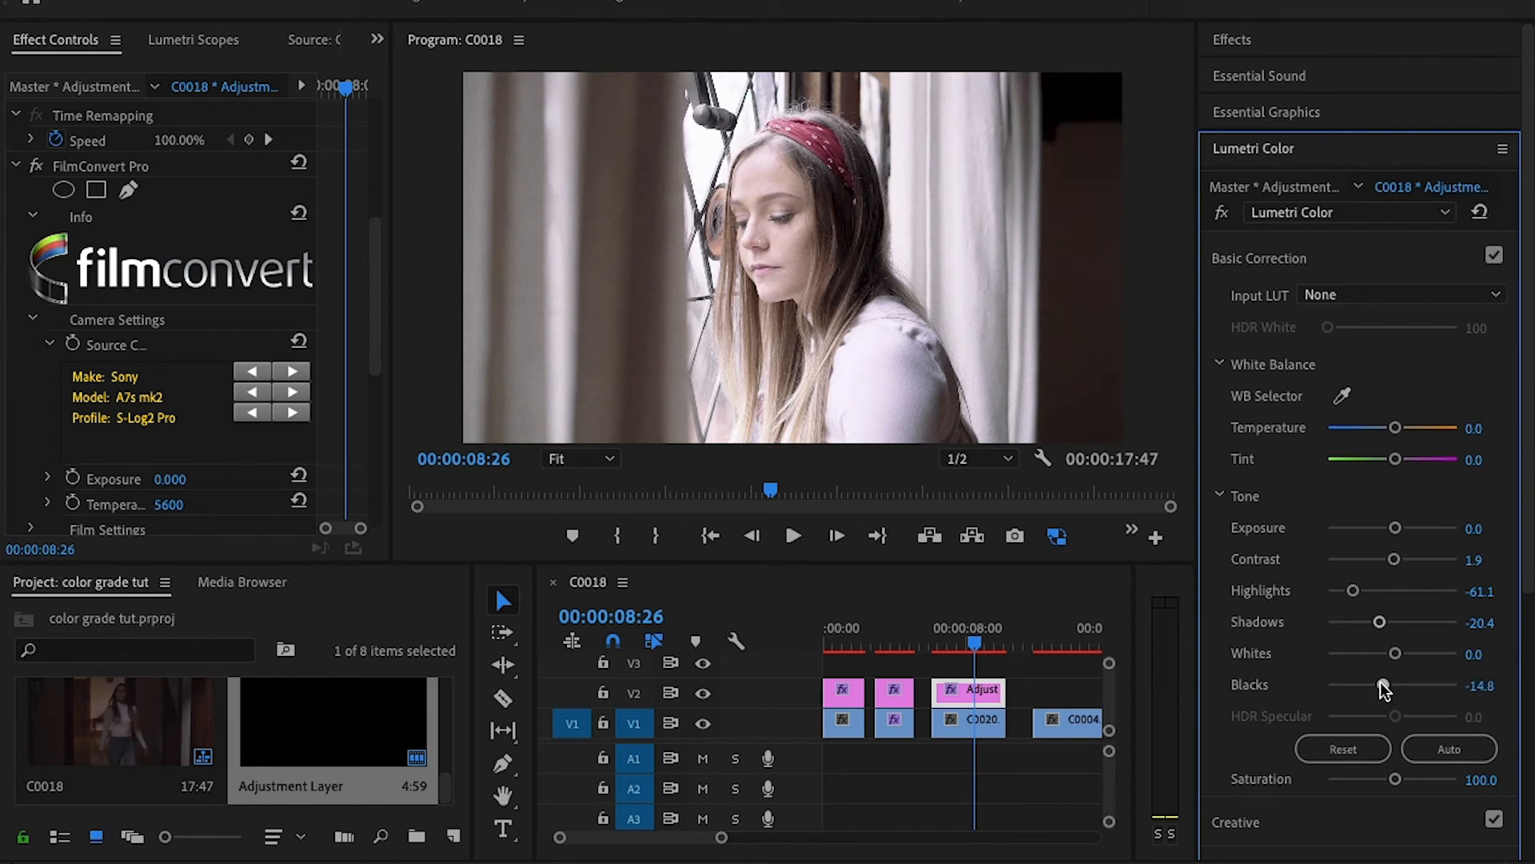
left_click_drag(1395, 529, 1390, 530)
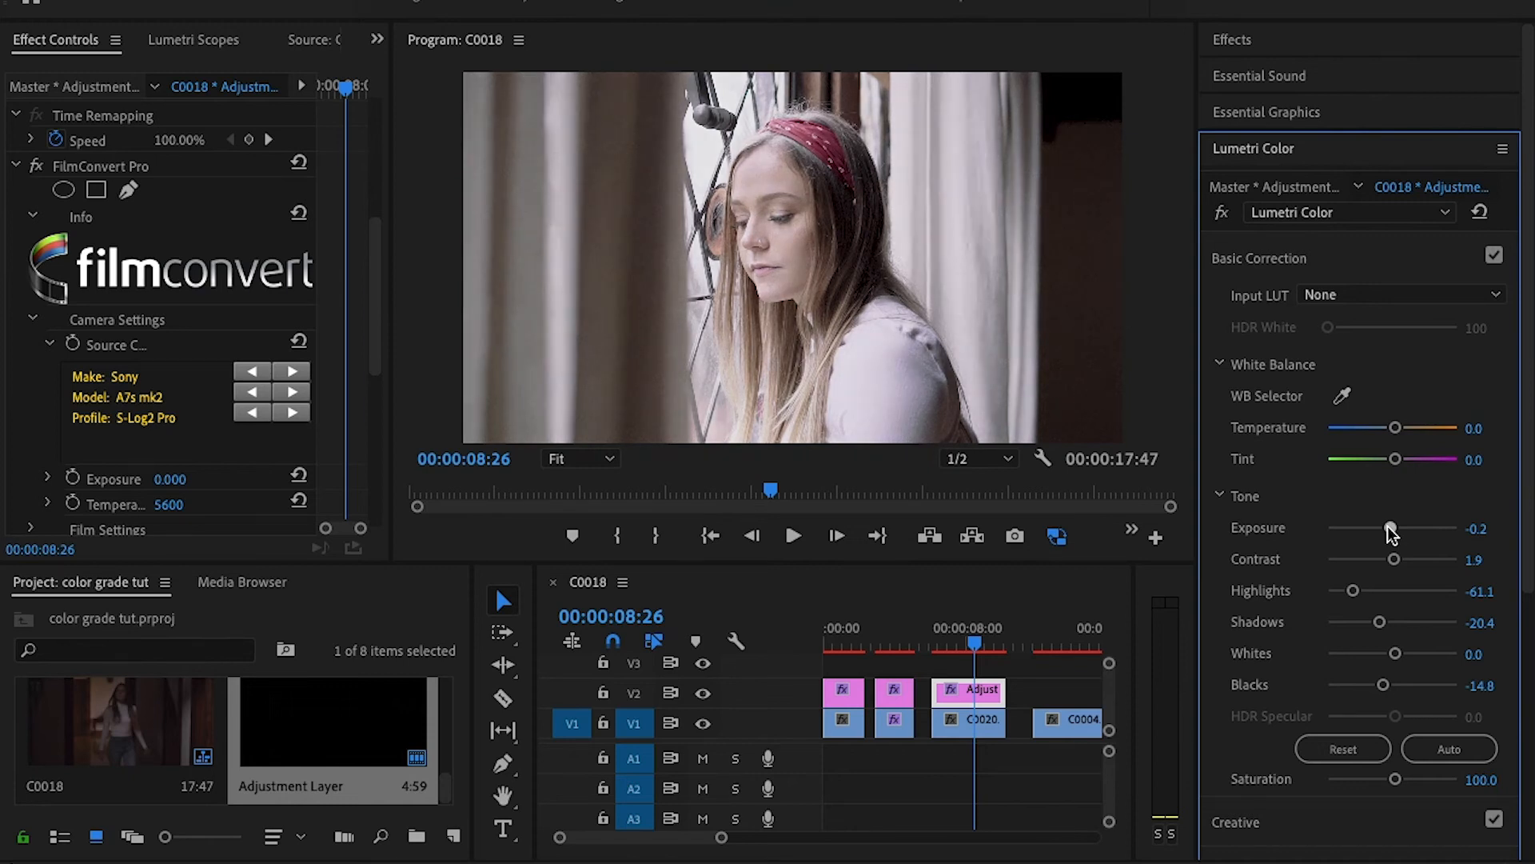
left_click_drag(1384, 528, 1389, 529)
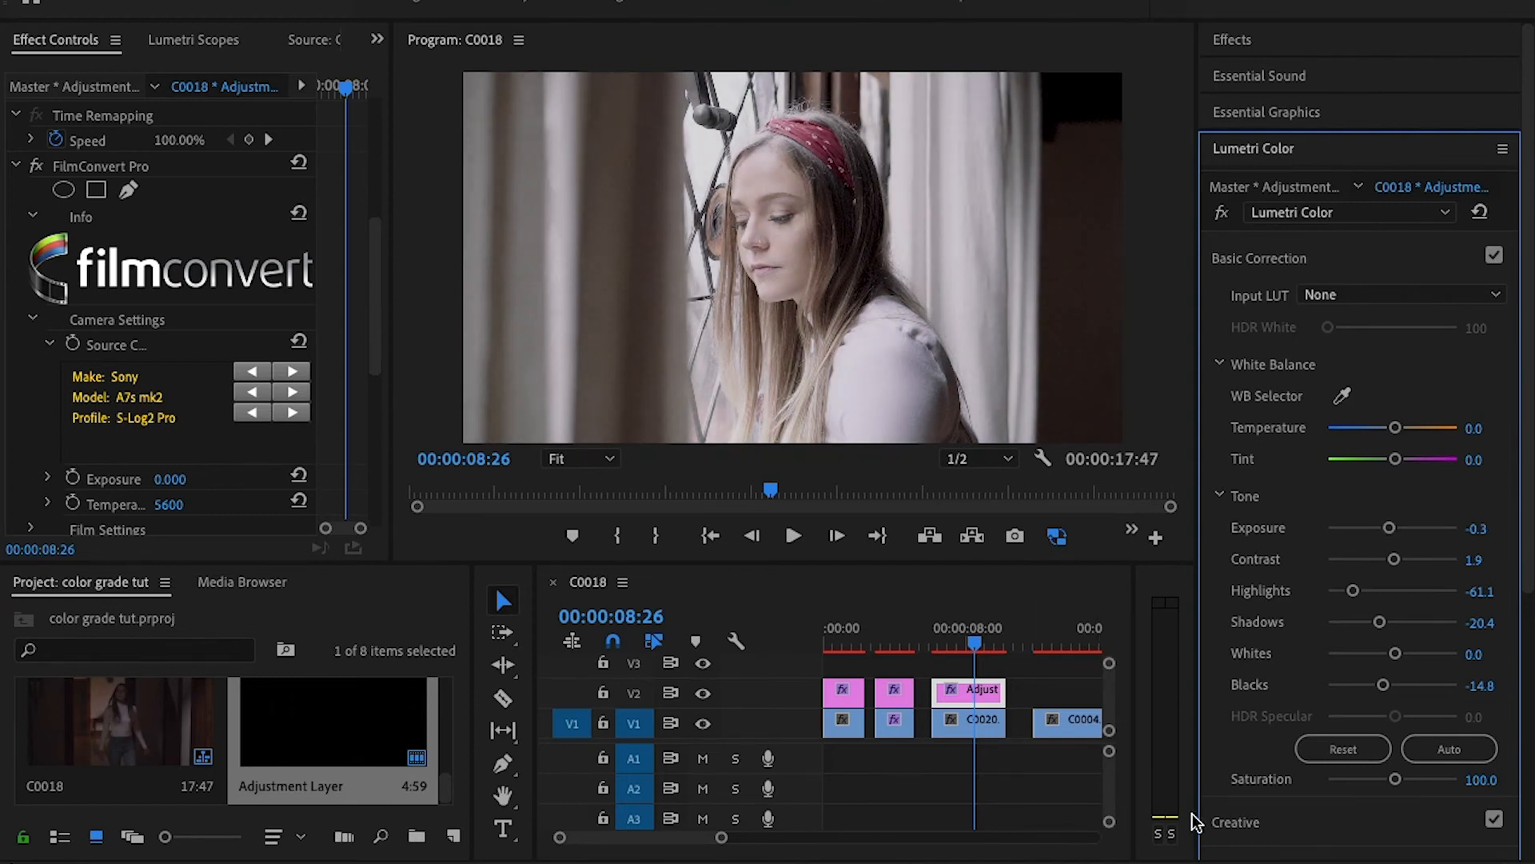
double_click(1388, 528)
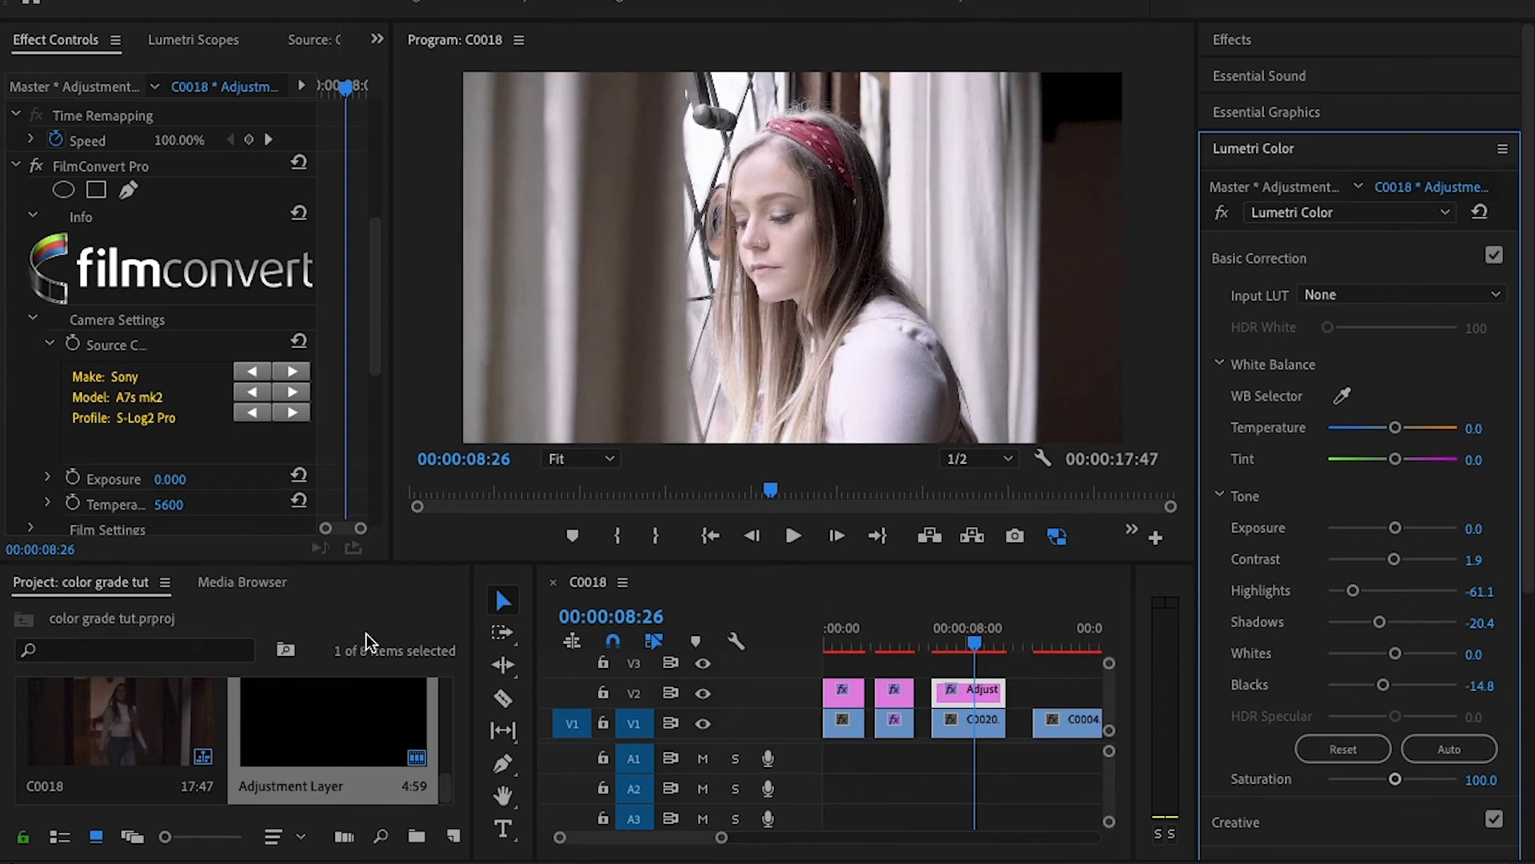
- Lower the Lumetri Blacks to -46.3 on the adjustment layer above C0020.MP4
left_click(1360, 681)
- In FilmConvert Pro's film settings, try the KD 5213 Vis3 film stock and switch the conversion to FJ 8543 VD
left_click_drag(372, 263, 359, 356)
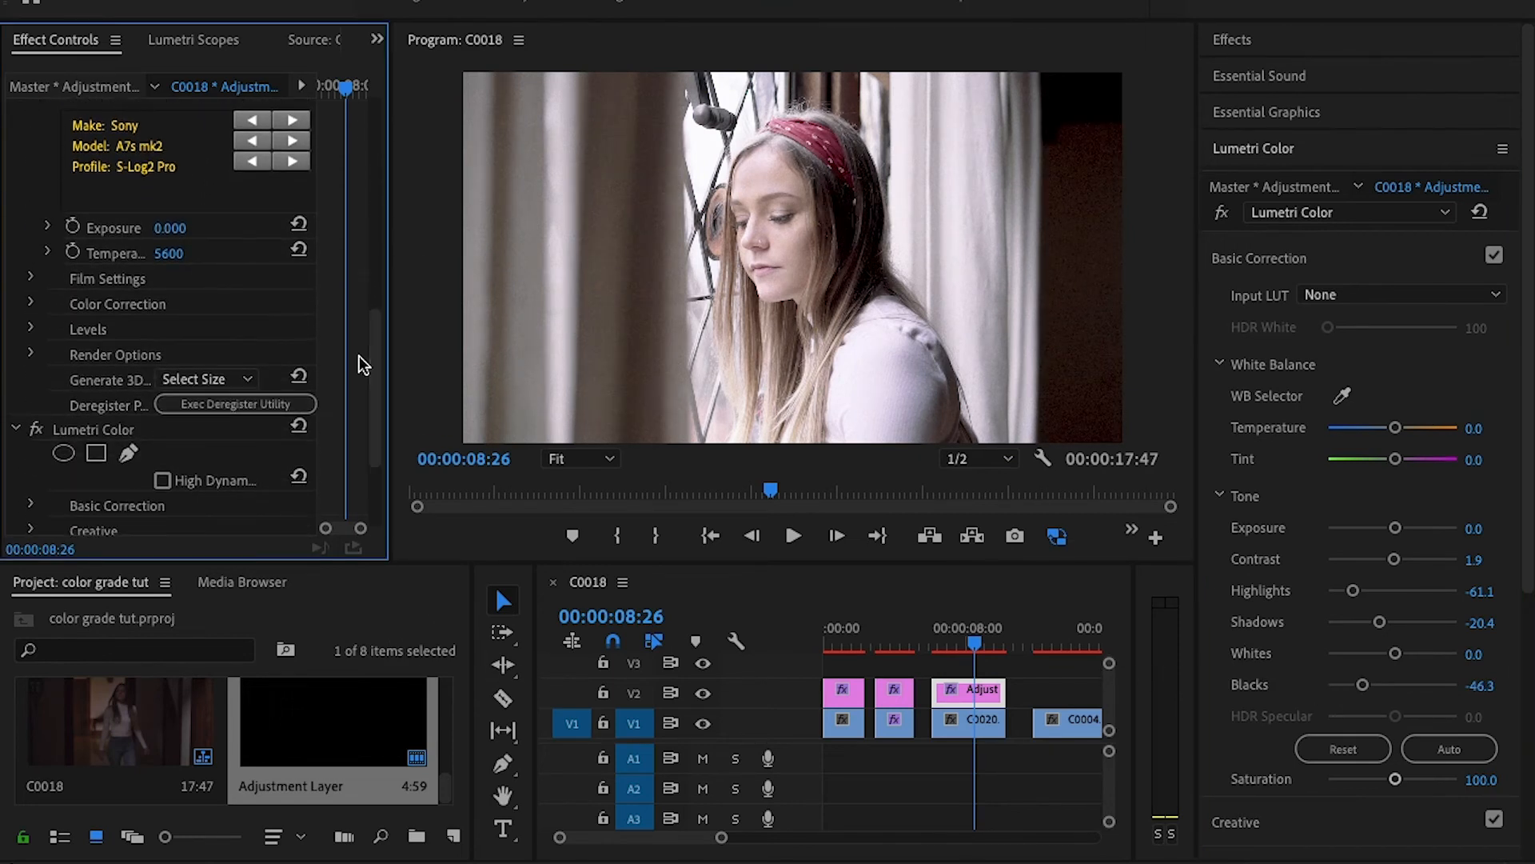
left_click(30, 274)
left_click(244, 305)
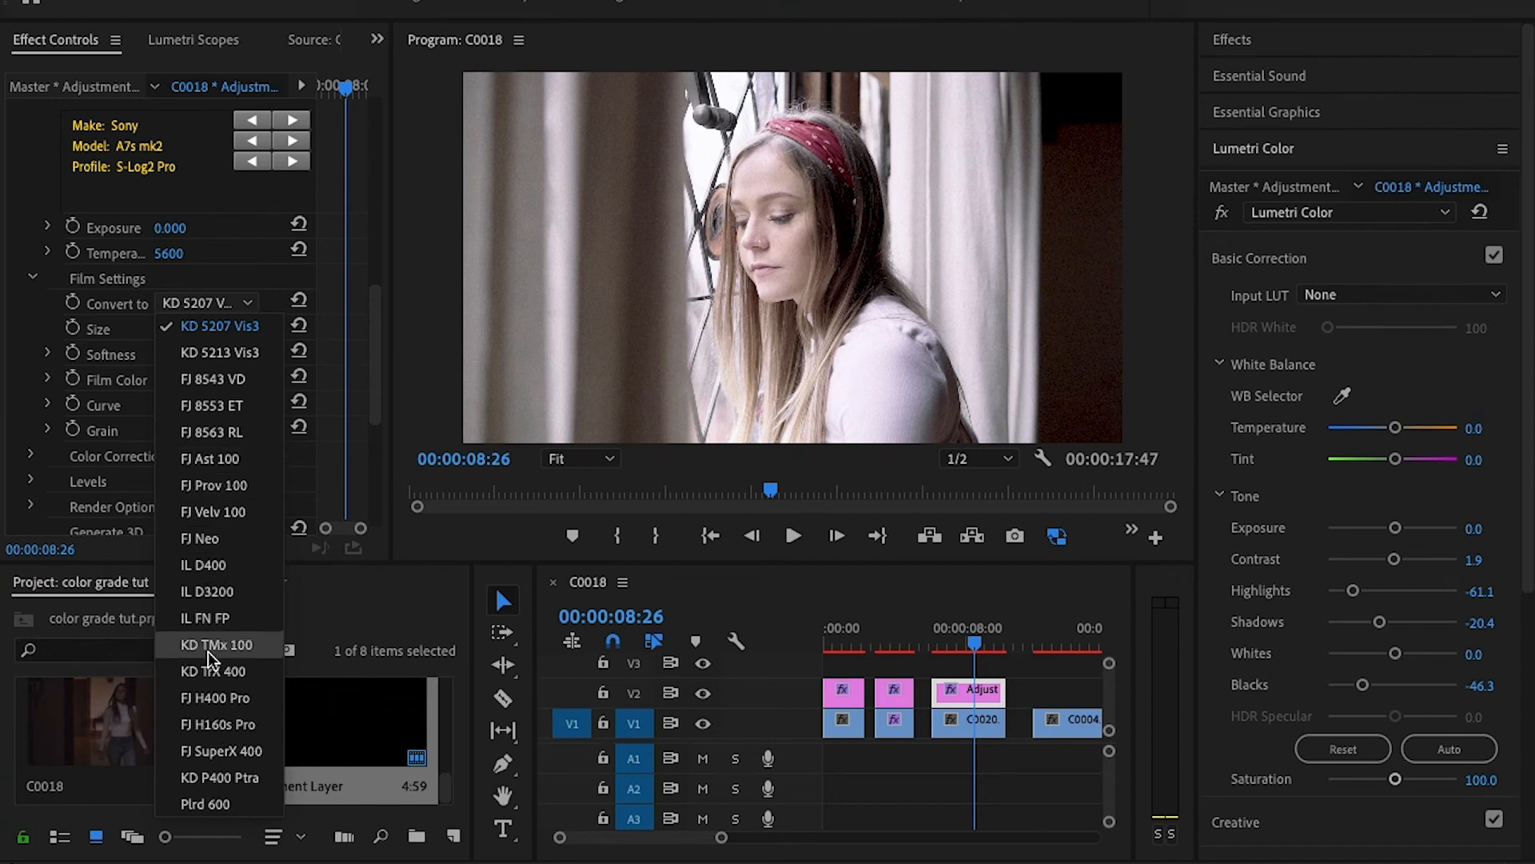
left_click(241, 358)
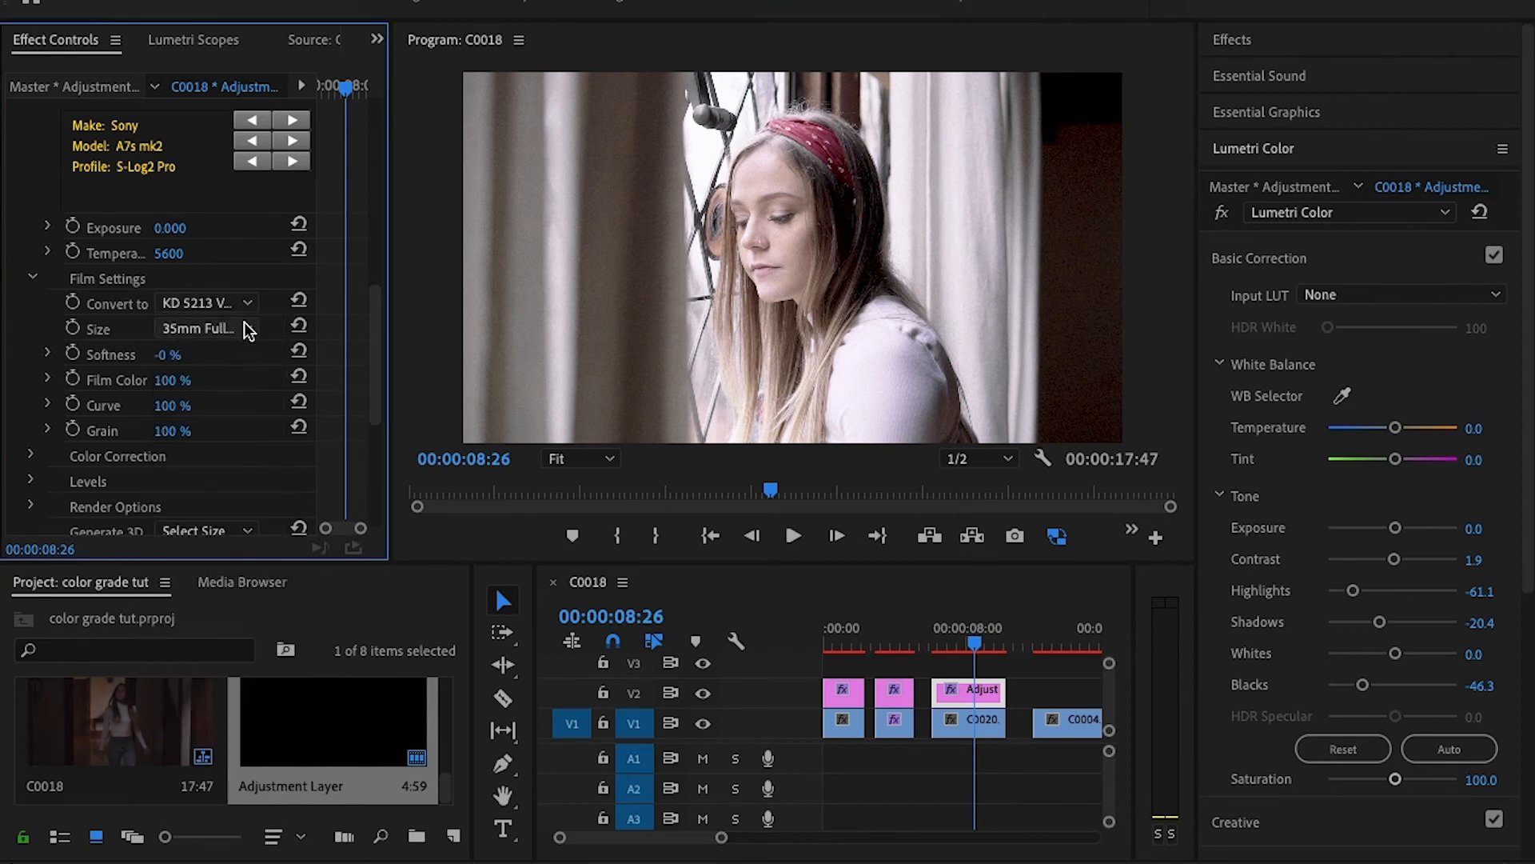
left_click(242, 291)
left_click(234, 373)
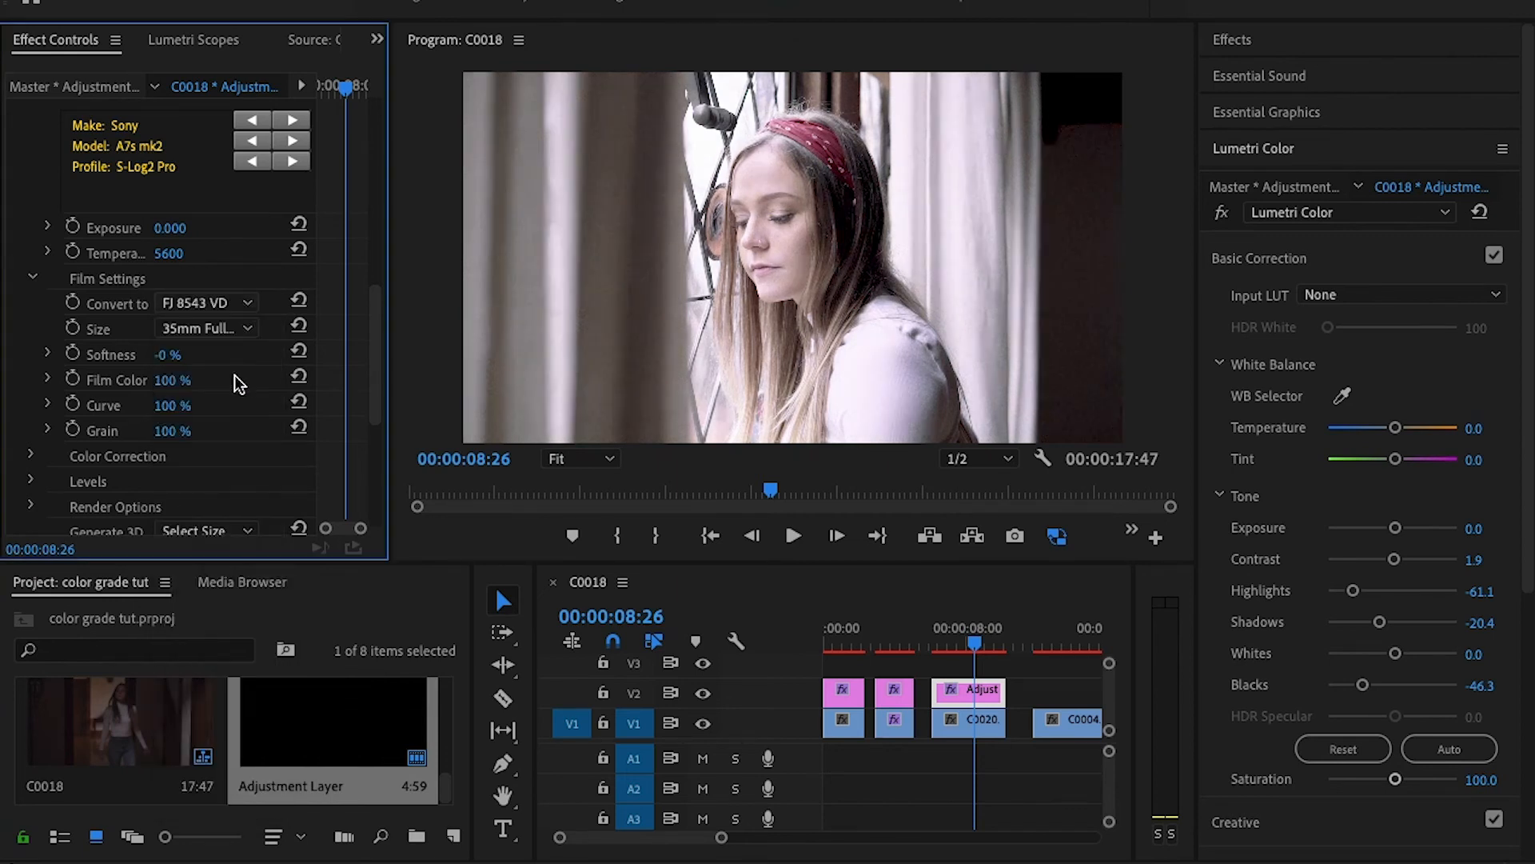
- Try the FJ 8553 ET and FJ 8563 RL film stocks for comparison and return to FJ 8543 VD
left_click(246, 302)
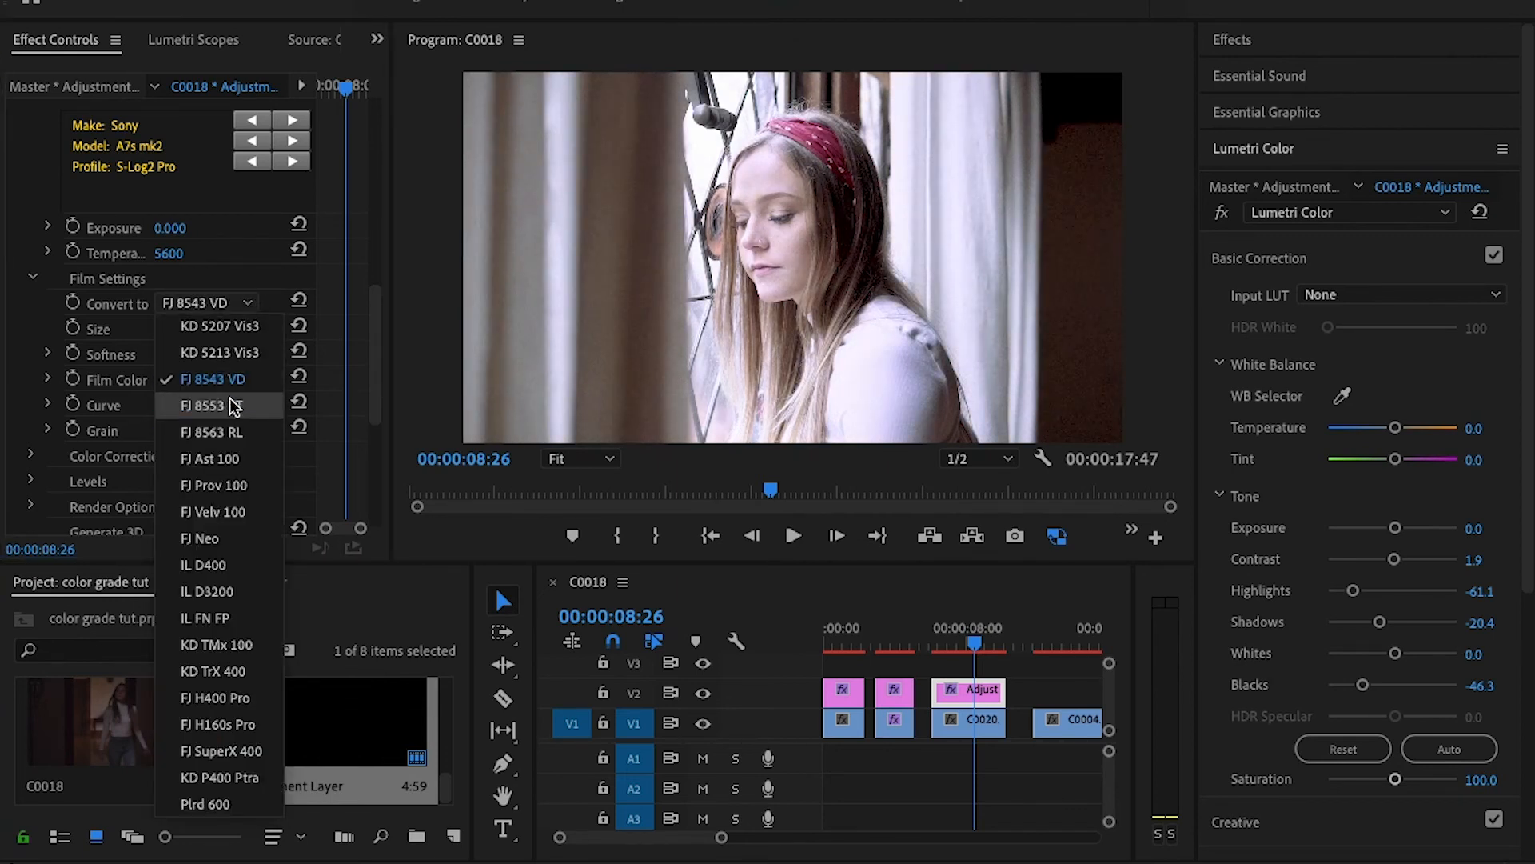
left_click(236, 401)
left_click(253, 304)
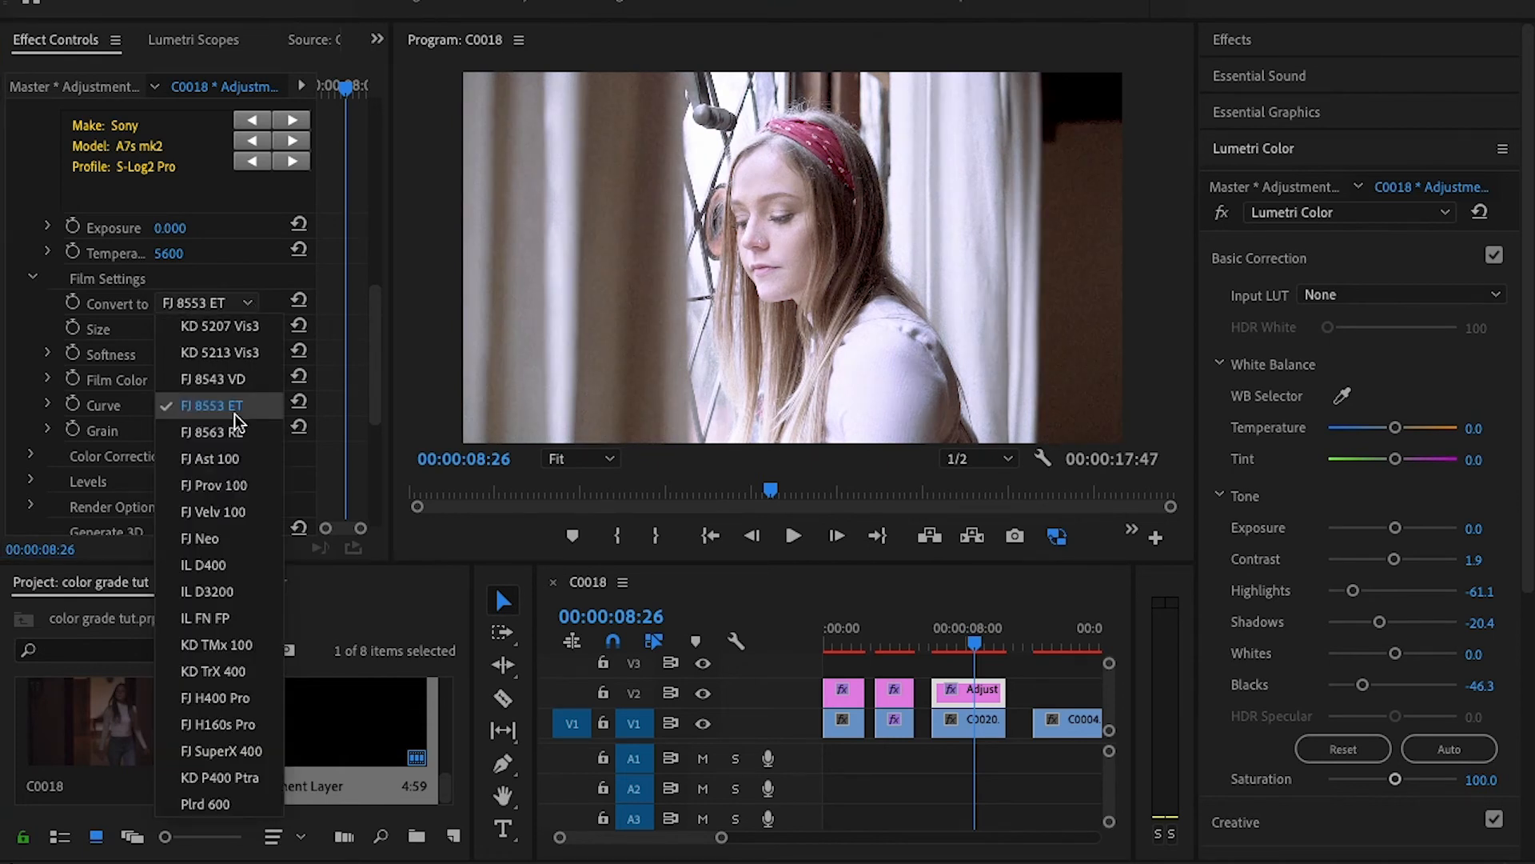
left_click(233, 436)
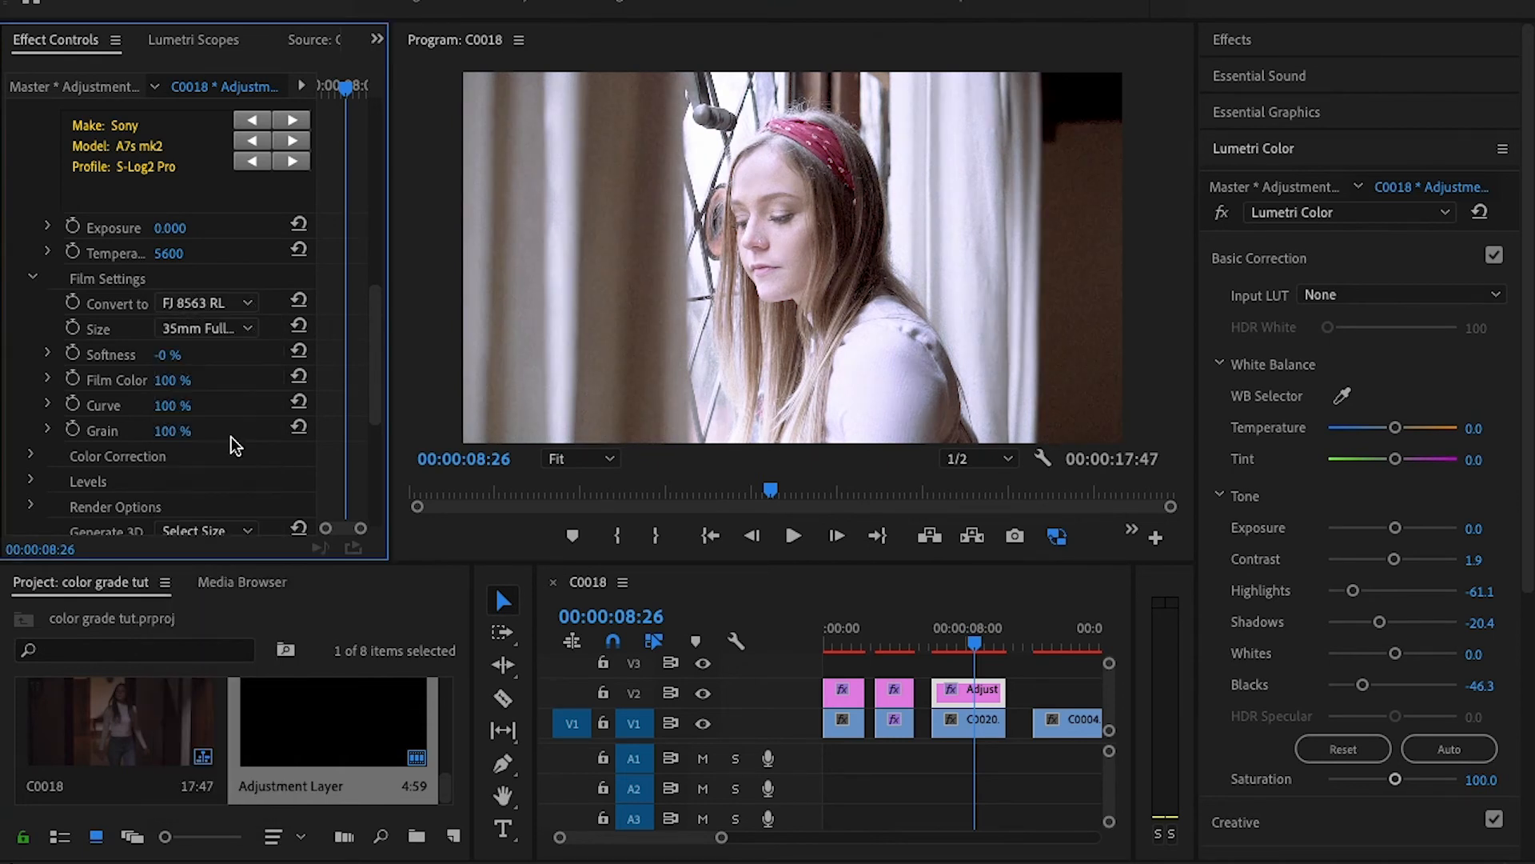
left_click(227, 302)
left_click(222, 380)
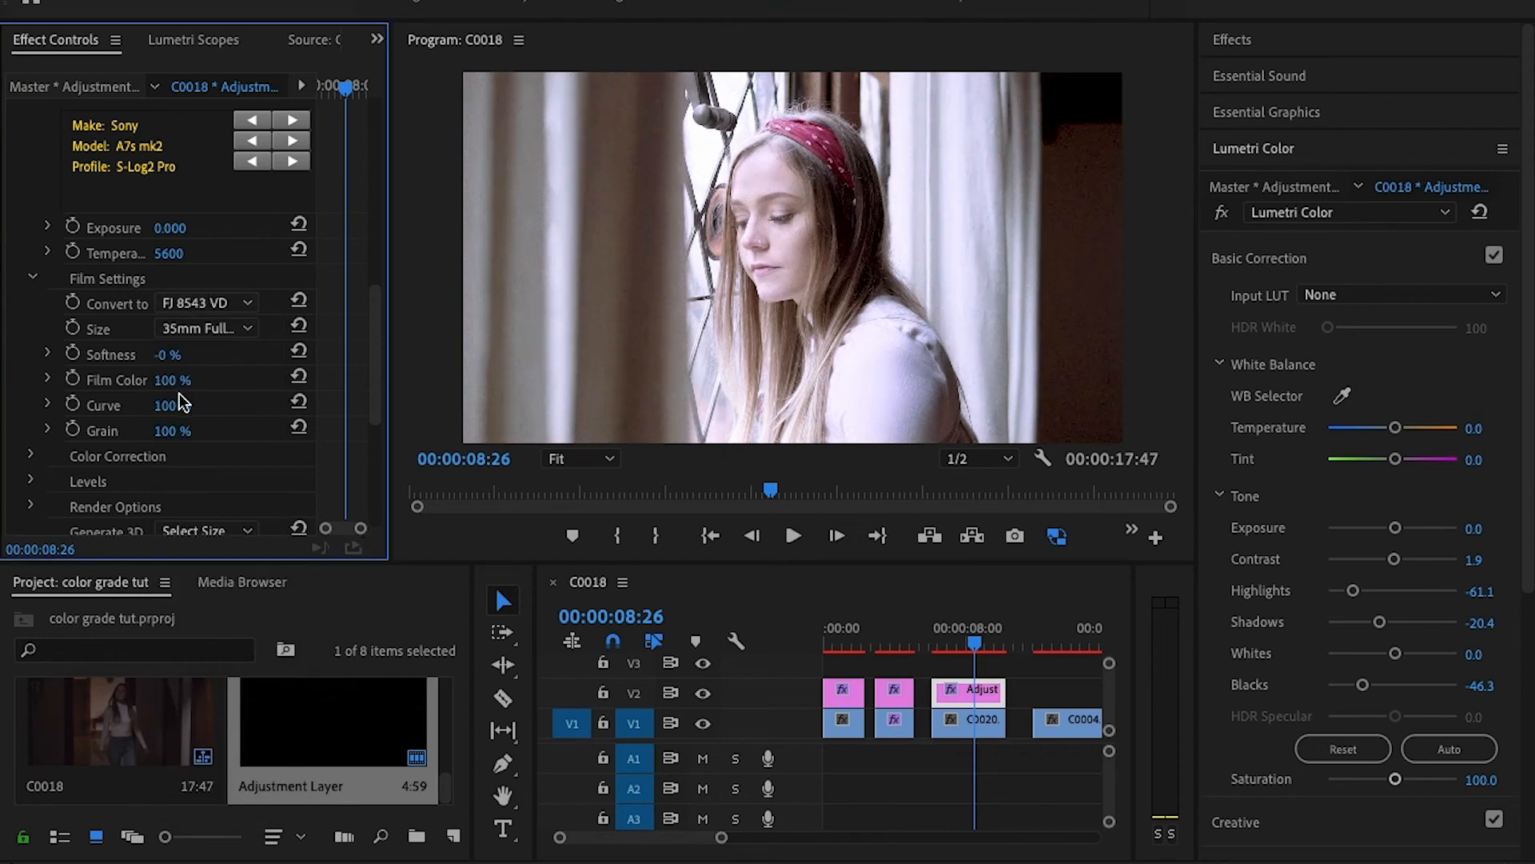
- Set FilmConvert Pro's Film Color to 74%, Curve to 62% and Grain to 40%, and raise the camera temperature slightly
left_click_drag(174, 390, 167, 380)
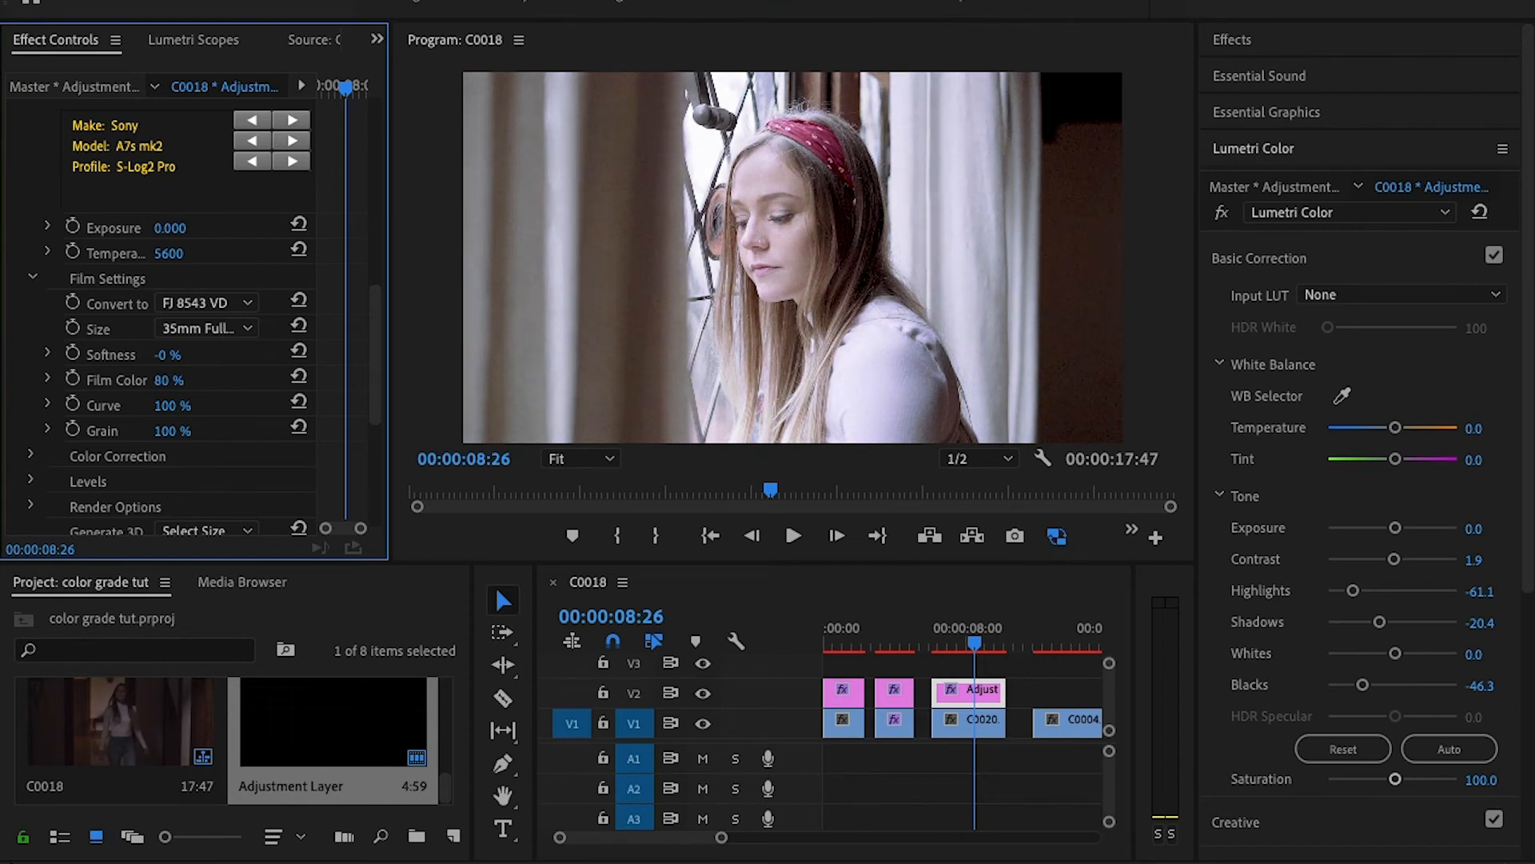
left_click_drag(167, 380, 159, 406)
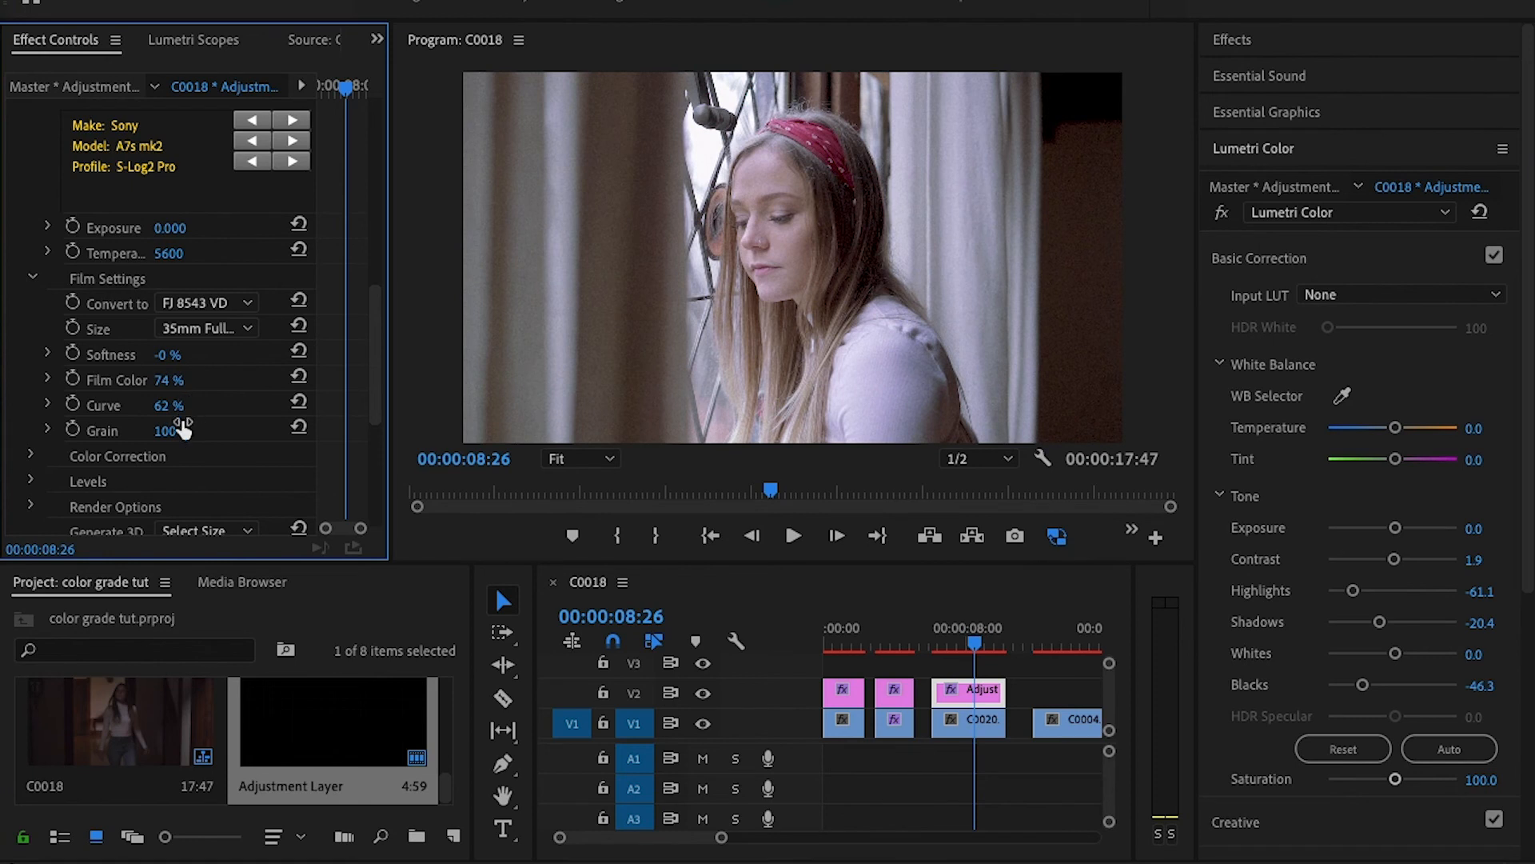
left_click_drag(169, 433, 91, 433)
type("40")
key("Return")
left_click_drag(170, 256, 176, 256)
left_click_drag(176, 253, 186, 254)
- Reveal FilmConvert Pro's color wheels in a wider effect controls area and shift the Shadows wheel moderately toward blue
left_click_drag(376, 334, 373, 411)
left_click(31, 218)
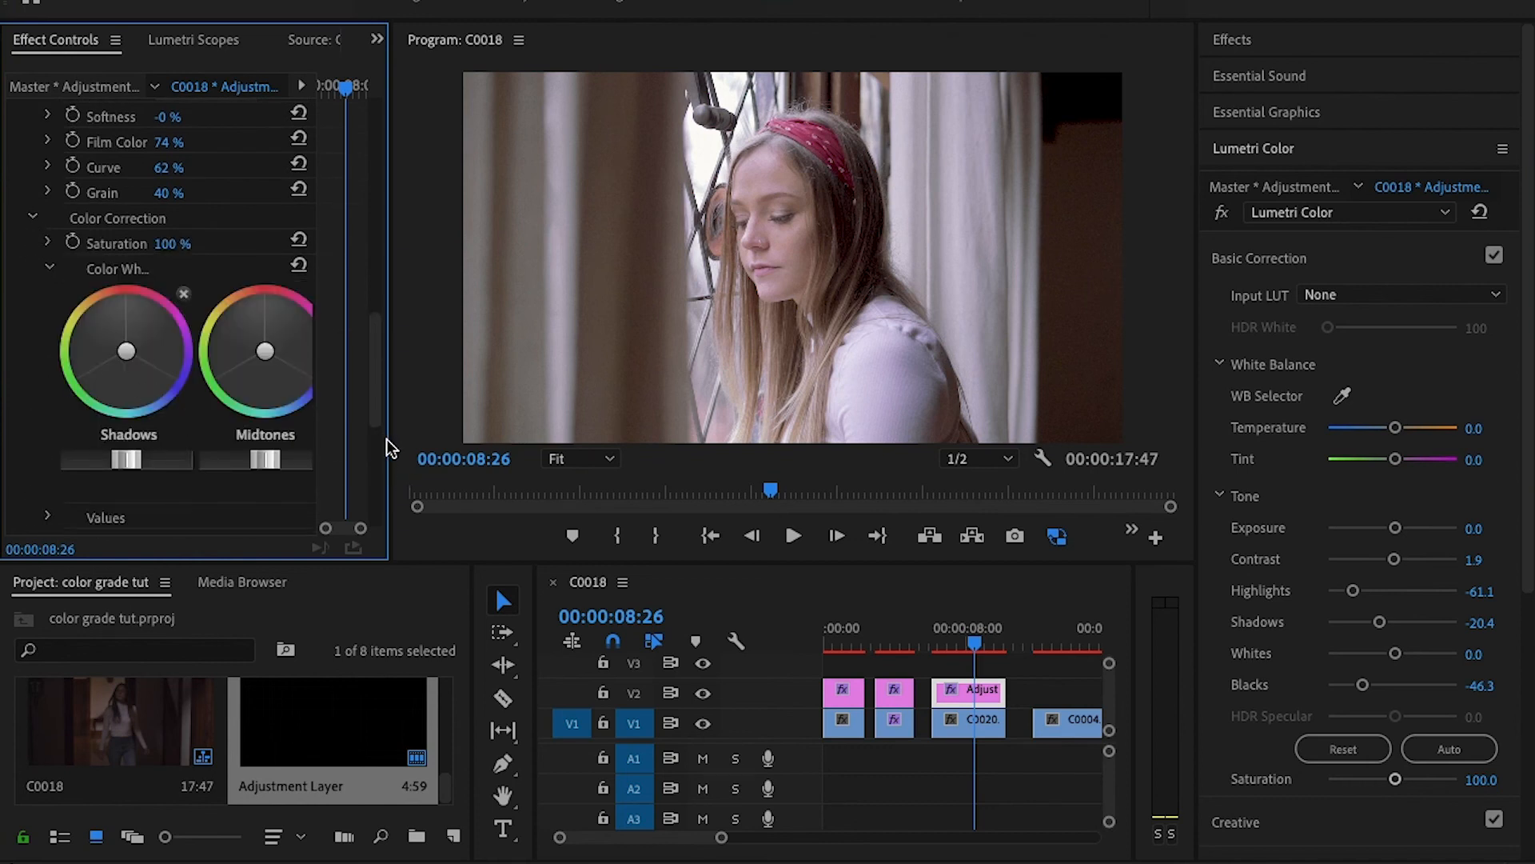
left_click_drag(389, 441, 569, 435)
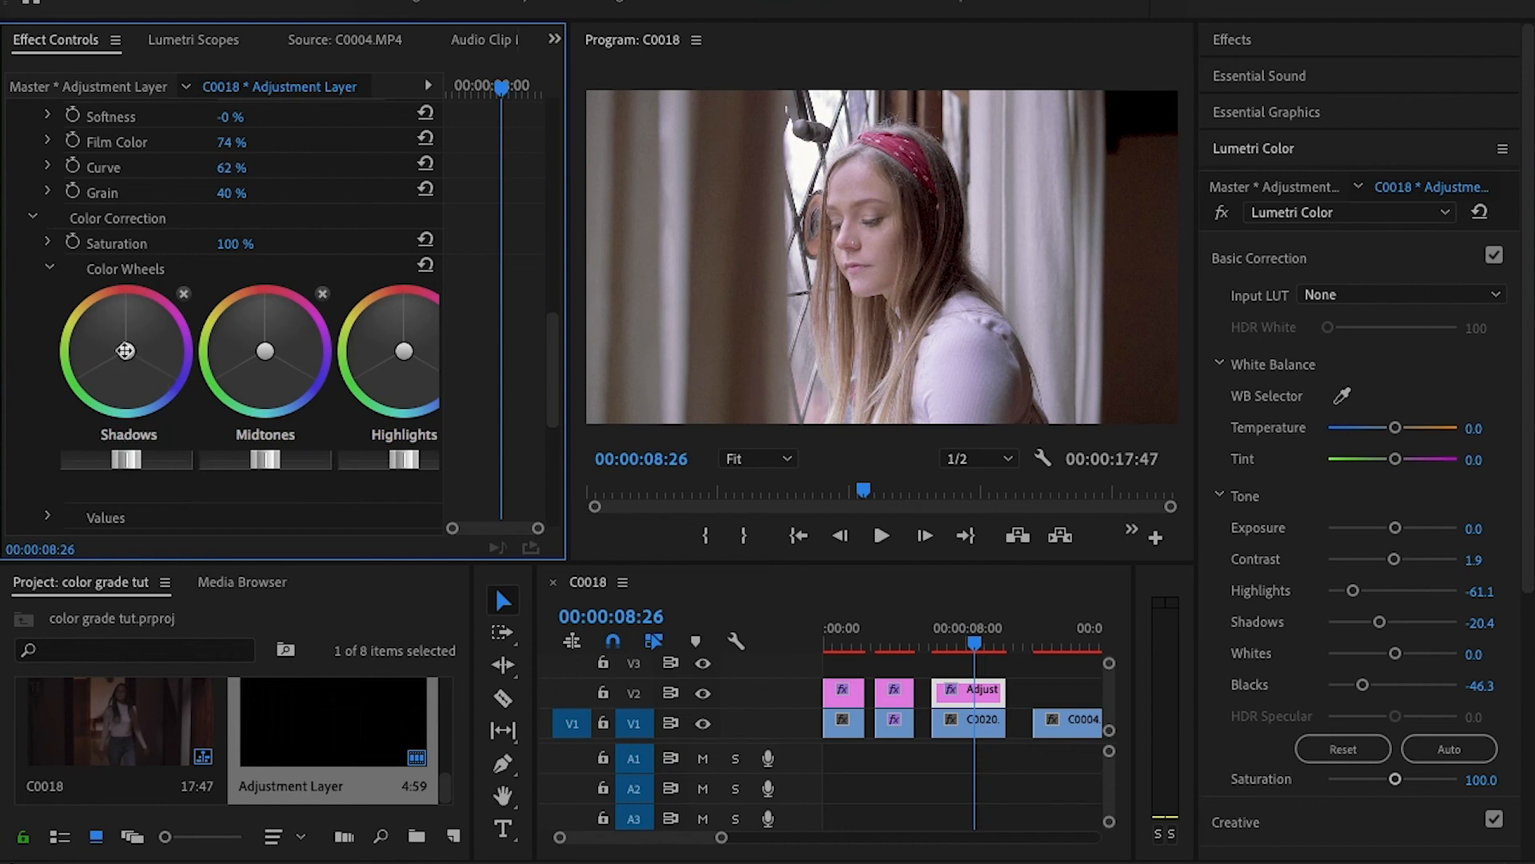
left_click_drag(125, 352, 138, 375)
left_click_drag(139, 374, 151, 398)
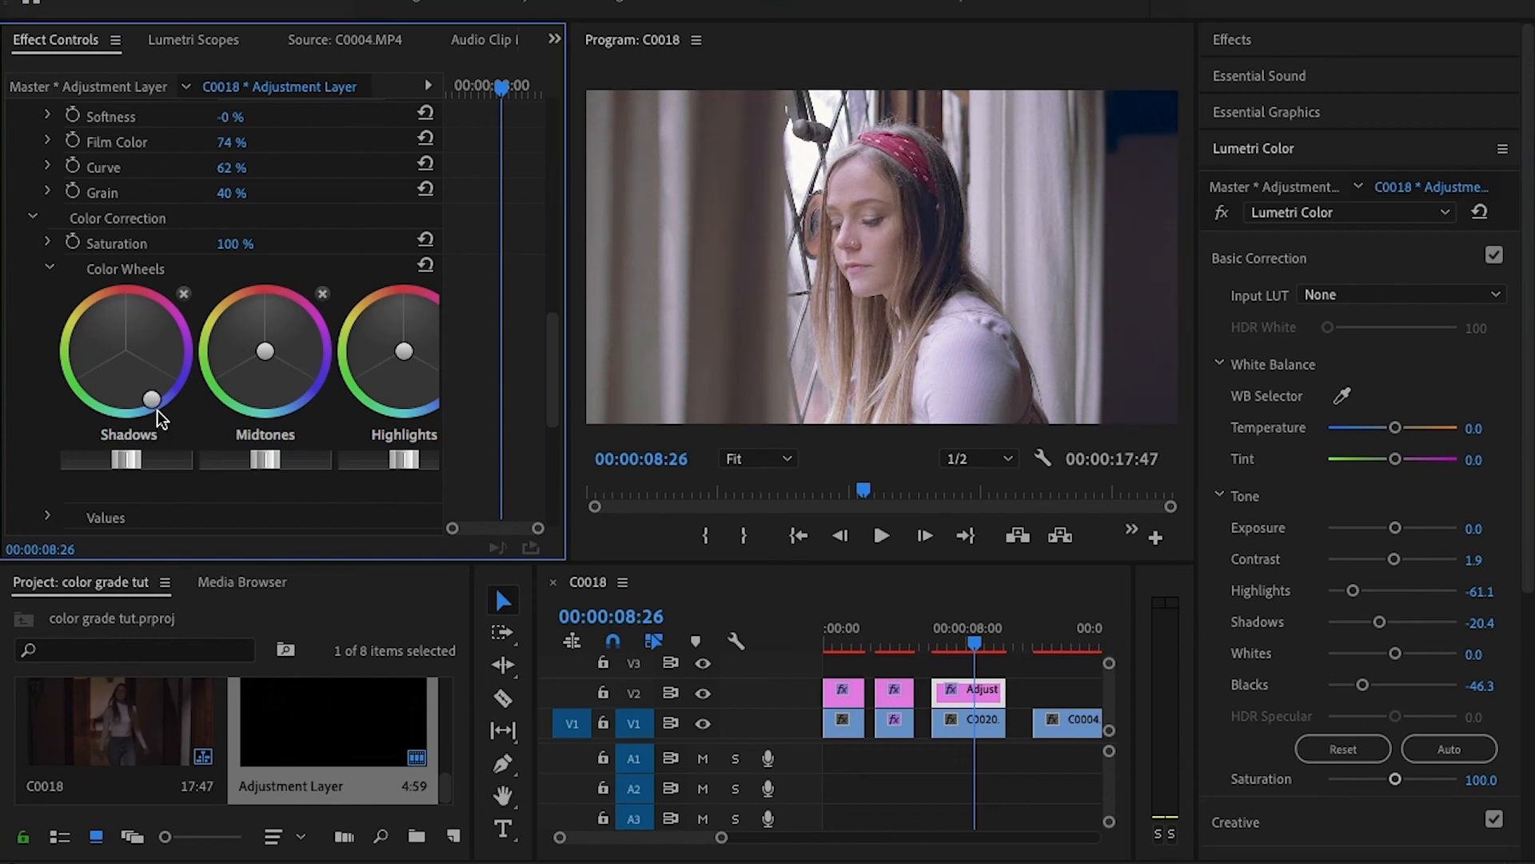
left_click_drag(152, 400, 135, 374)
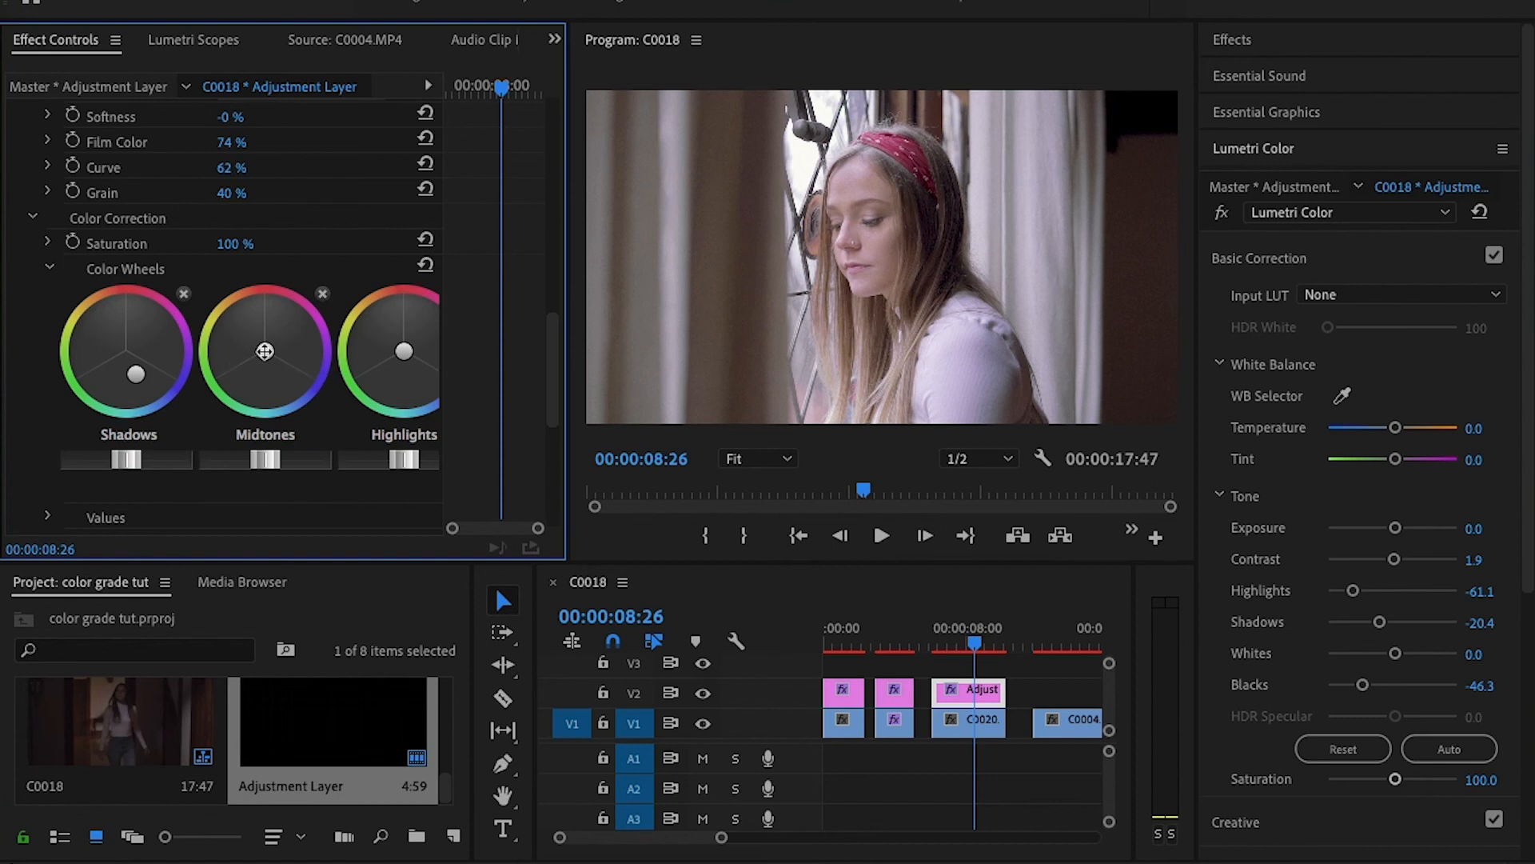
- Shift the Midtones and Highlights color wheels slightly toward orange and lower the Shadows brightness a little
left_click_drag(265, 351, 254, 329)
left_click_drag(404, 352, 391, 335)
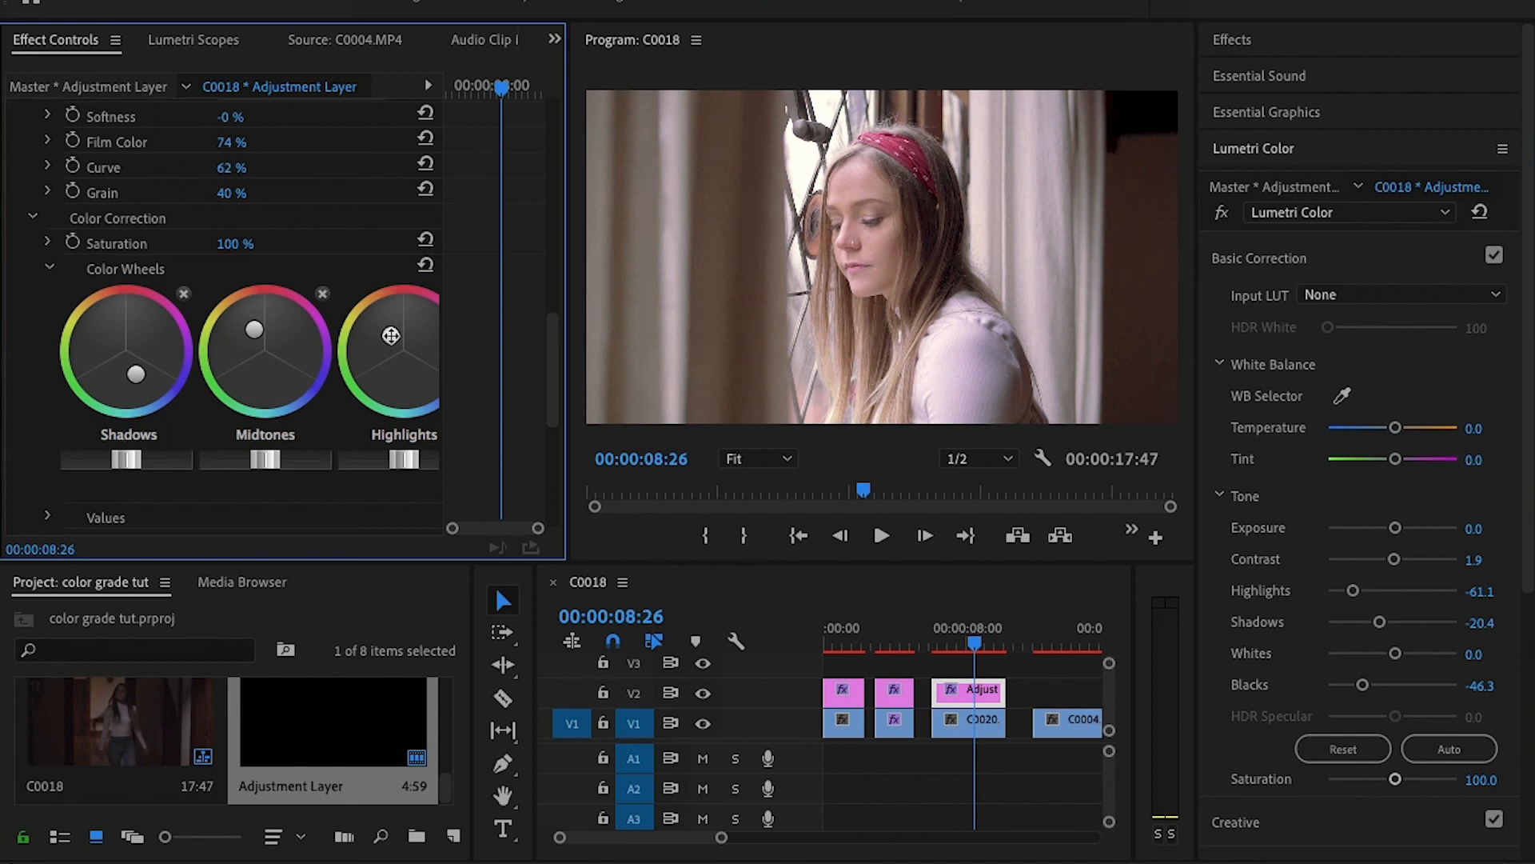
left_click_drag(136, 456, 119, 457)
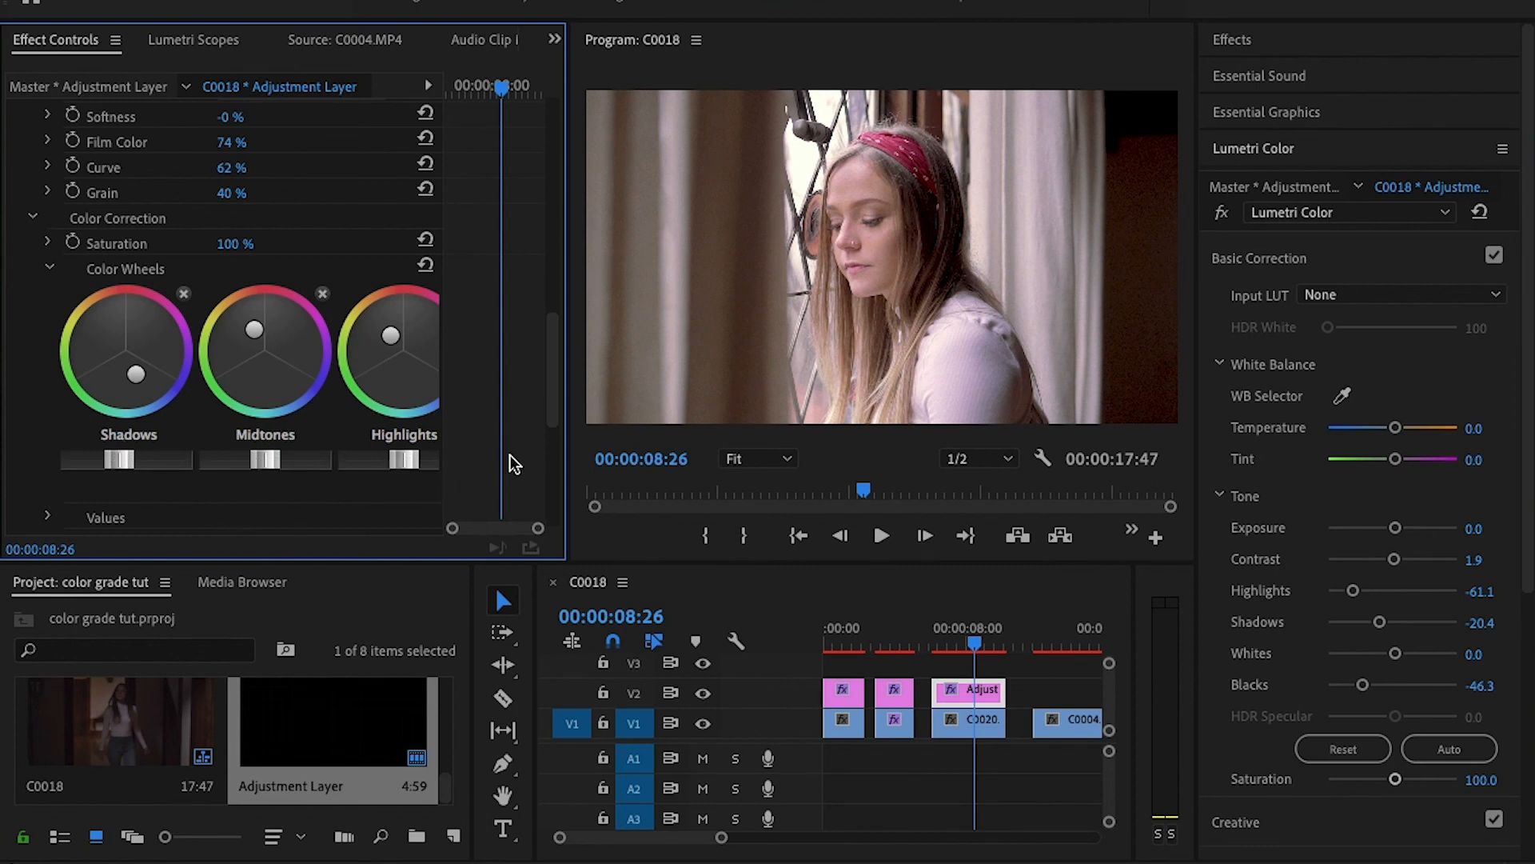
left_click_drag(552, 372, 547, 462)
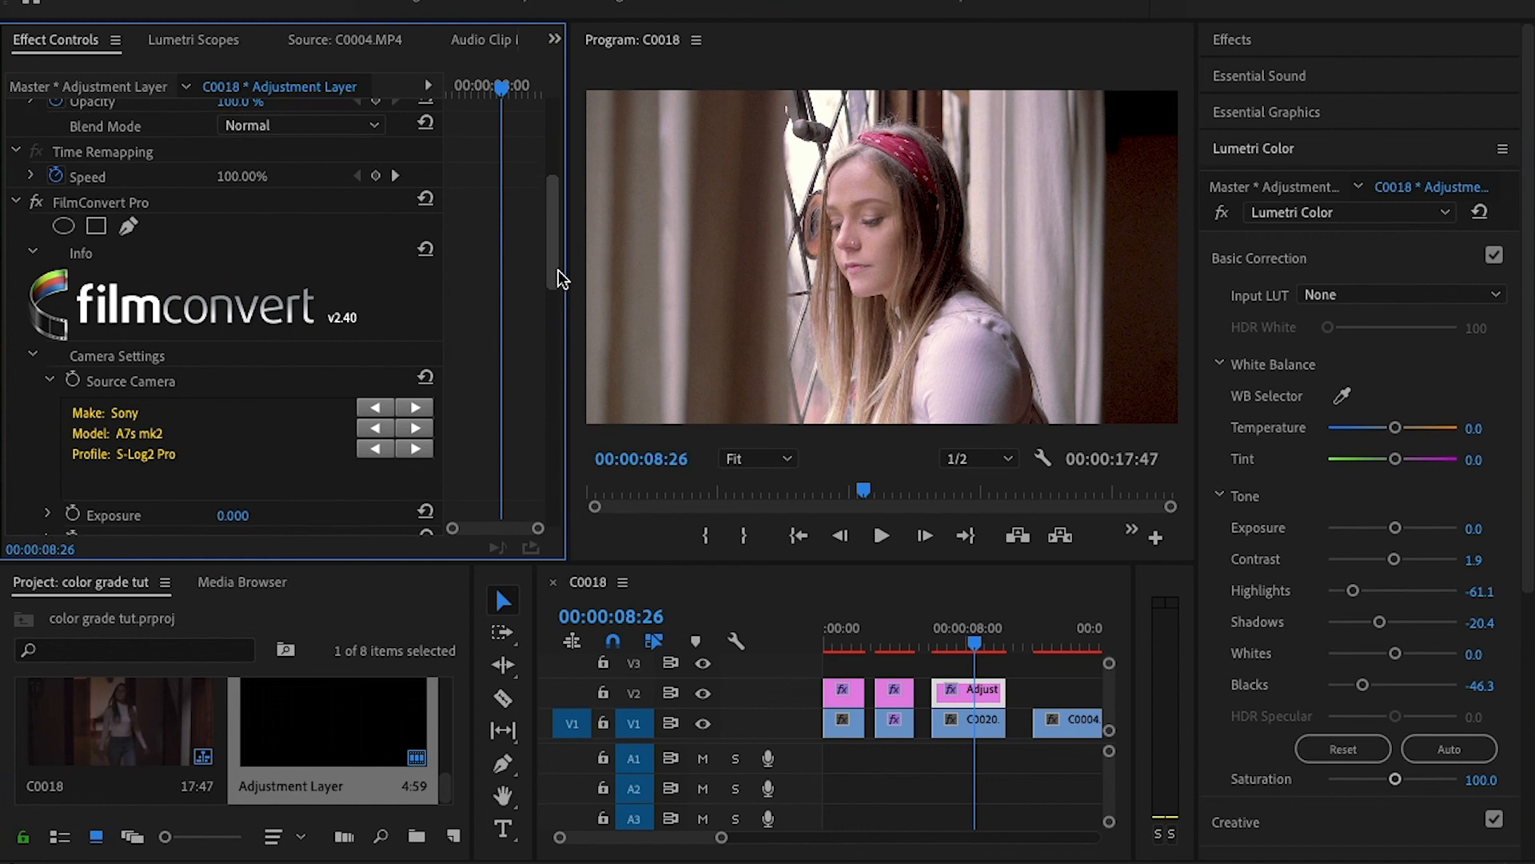
left_click_drag(557, 271, 583, 480)
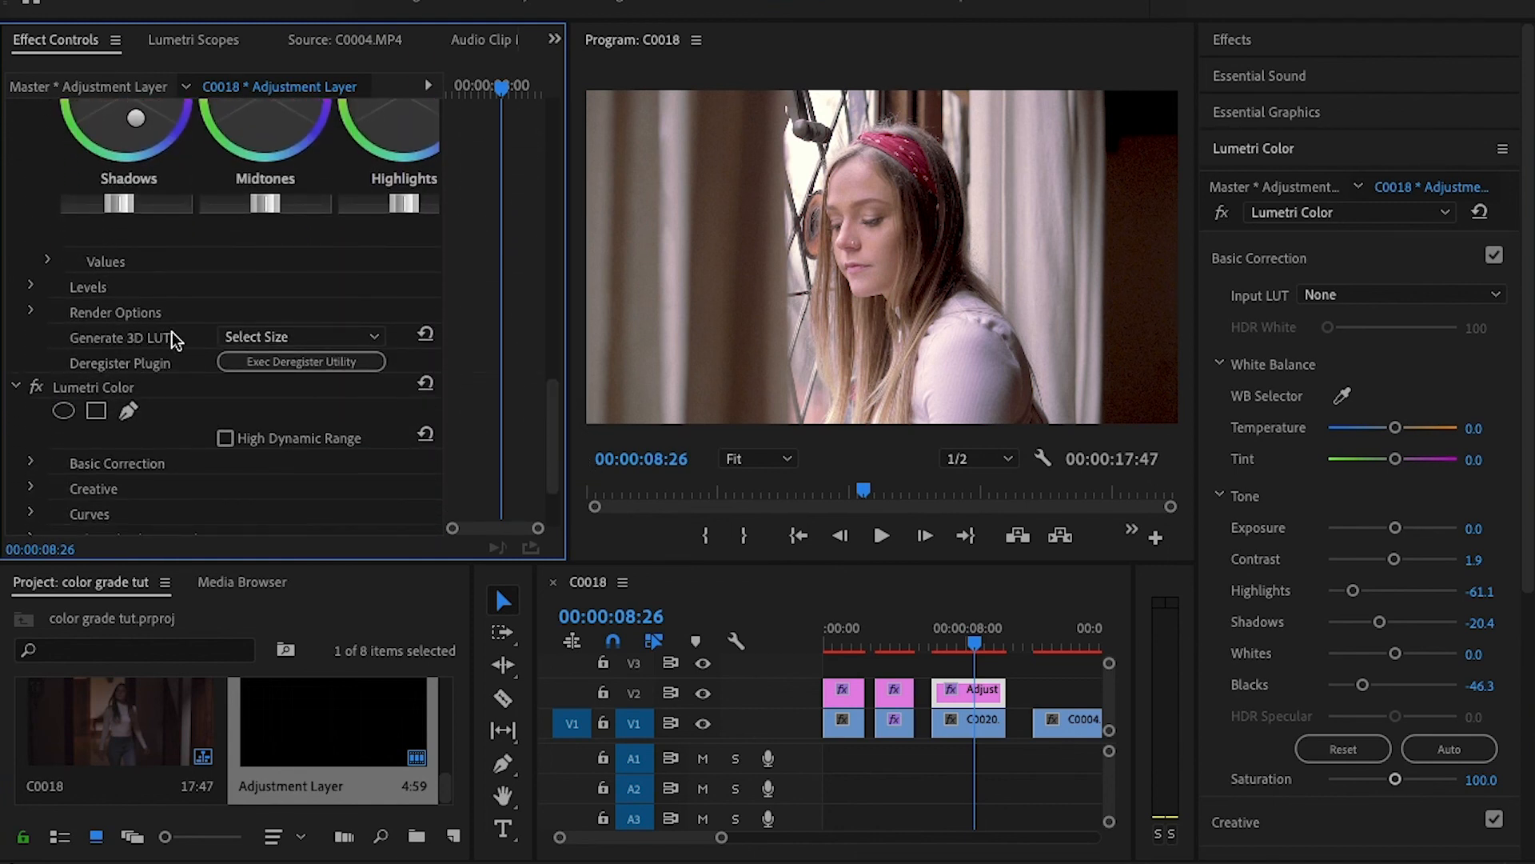